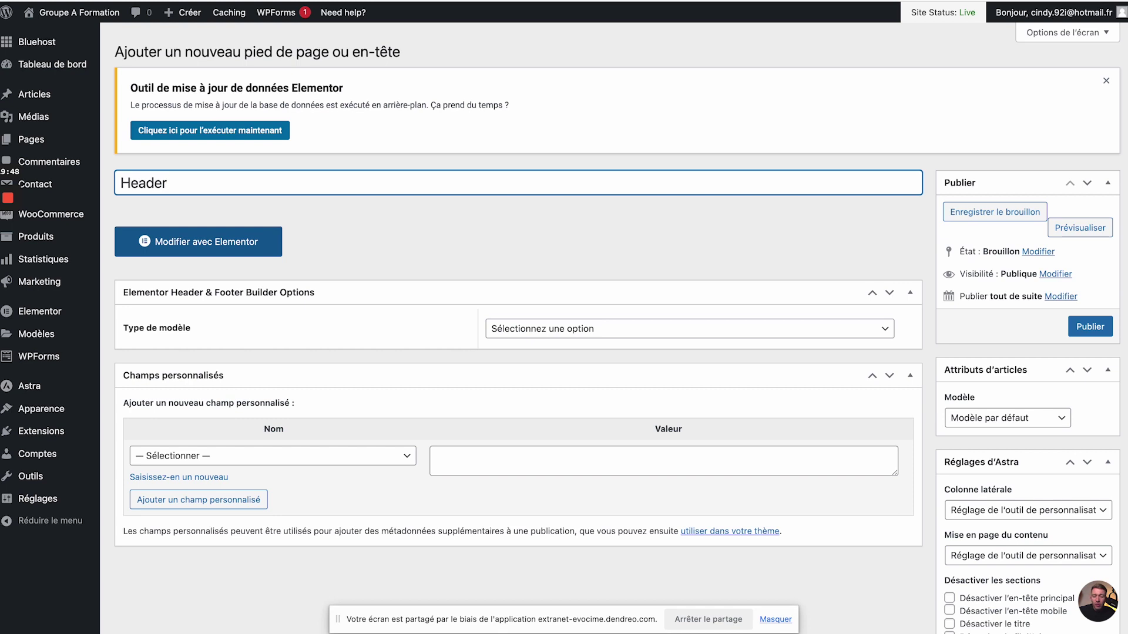
- Set the Header template's type to En-tête and display it on Tout le site
{"action": "left_click", "coordinate": [653, 375]}
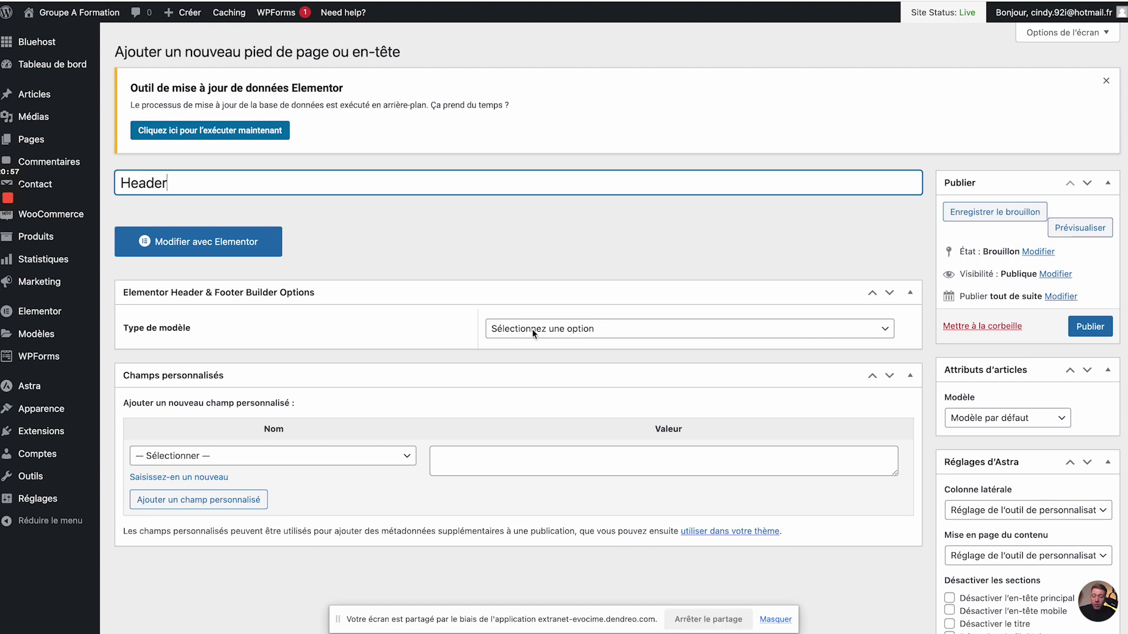
{"action": "left_click", "coordinate": [568, 330]}
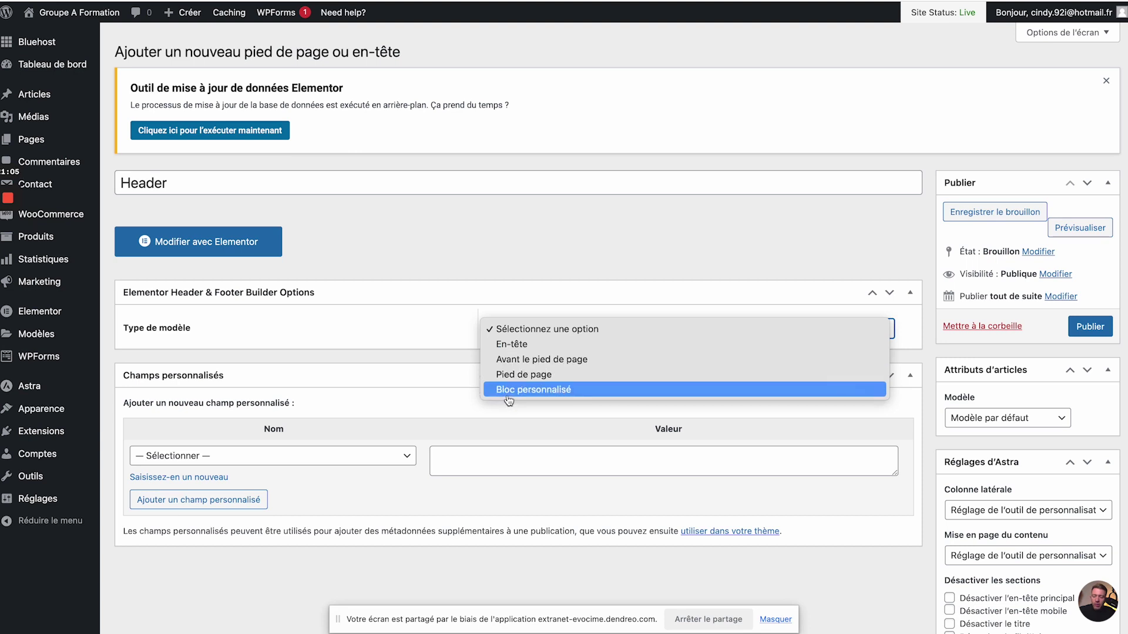
{"action": "left_click", "coordinate": [562, 351]}
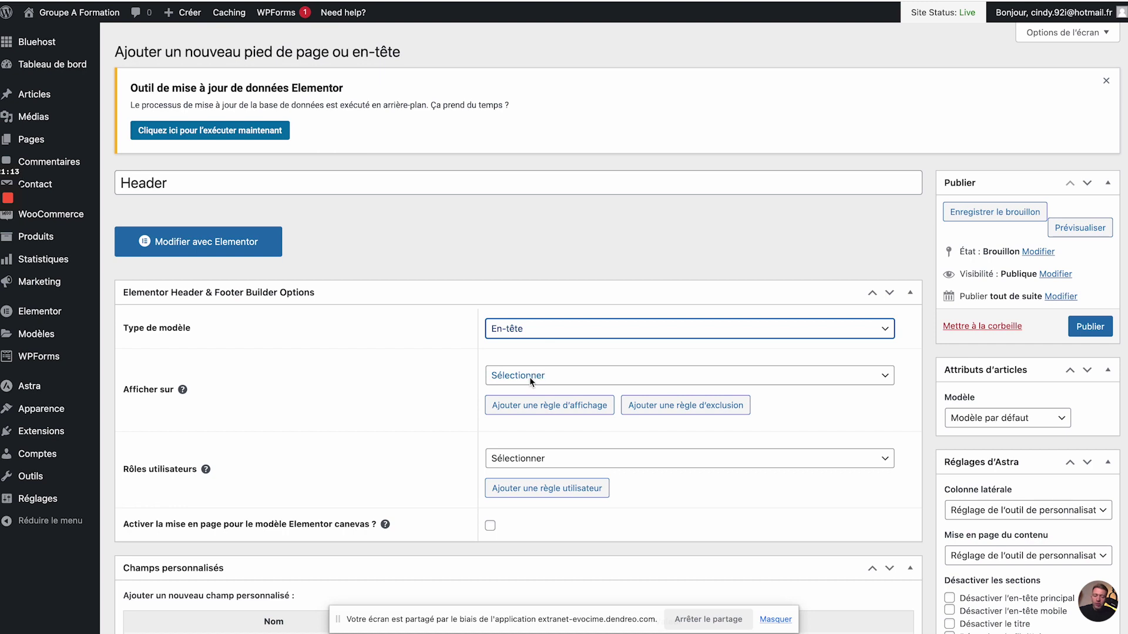
{"action": "left_click", "coordinate": [538, 374]}
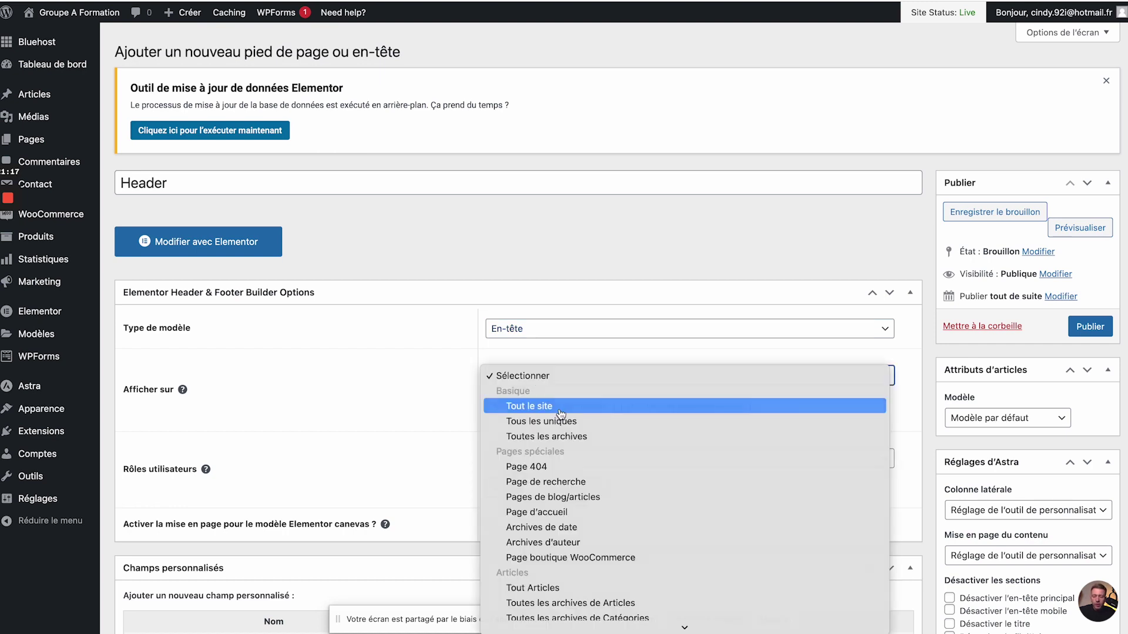
{"action": "left_click", "coordinate": [559, 415]}
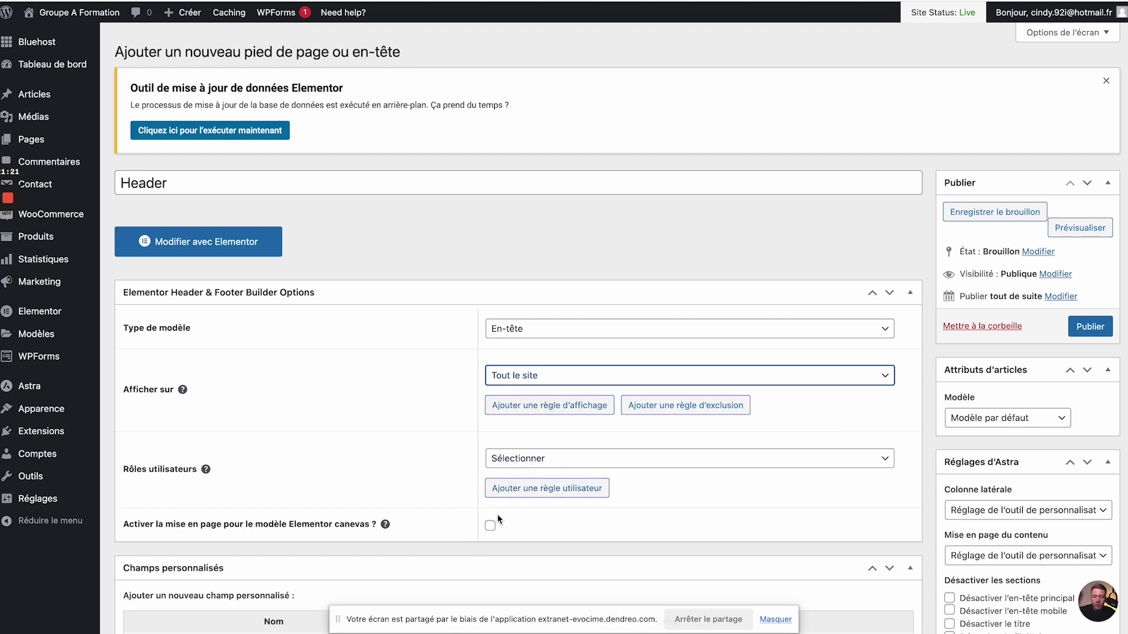
- Publish the Header template
{"action": "scroll", "coordinate": [594, 538], "scroll_direction": "down", "scroll_amount": 2}
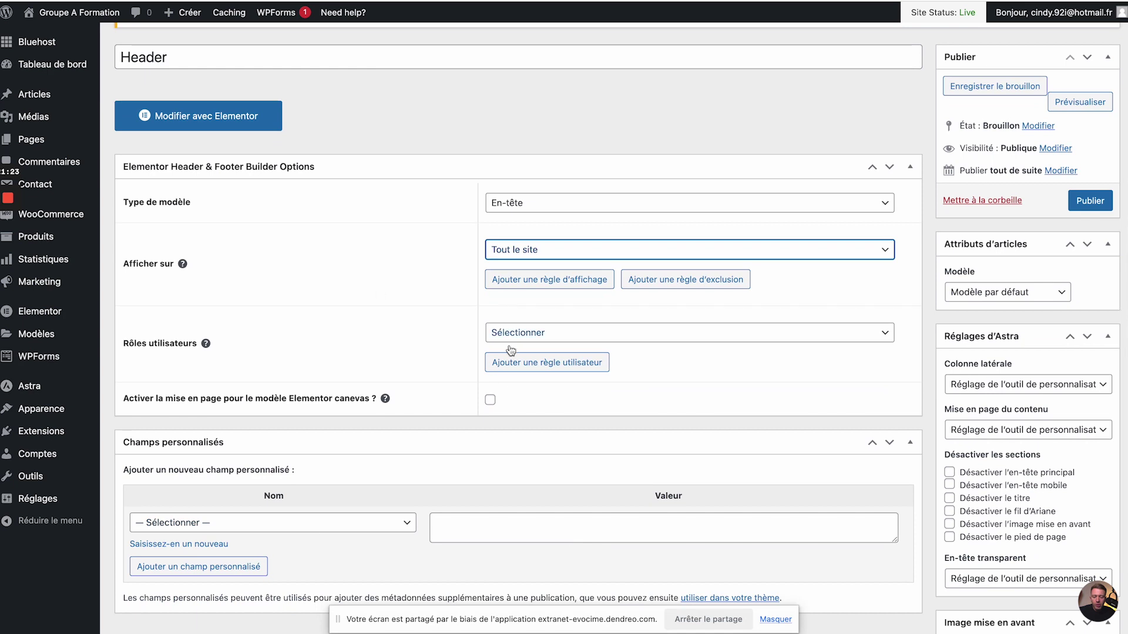
{"action": "scroll", "coordinate": [500, 329], "scroll_direction": "up", "scroll_amount": 2}
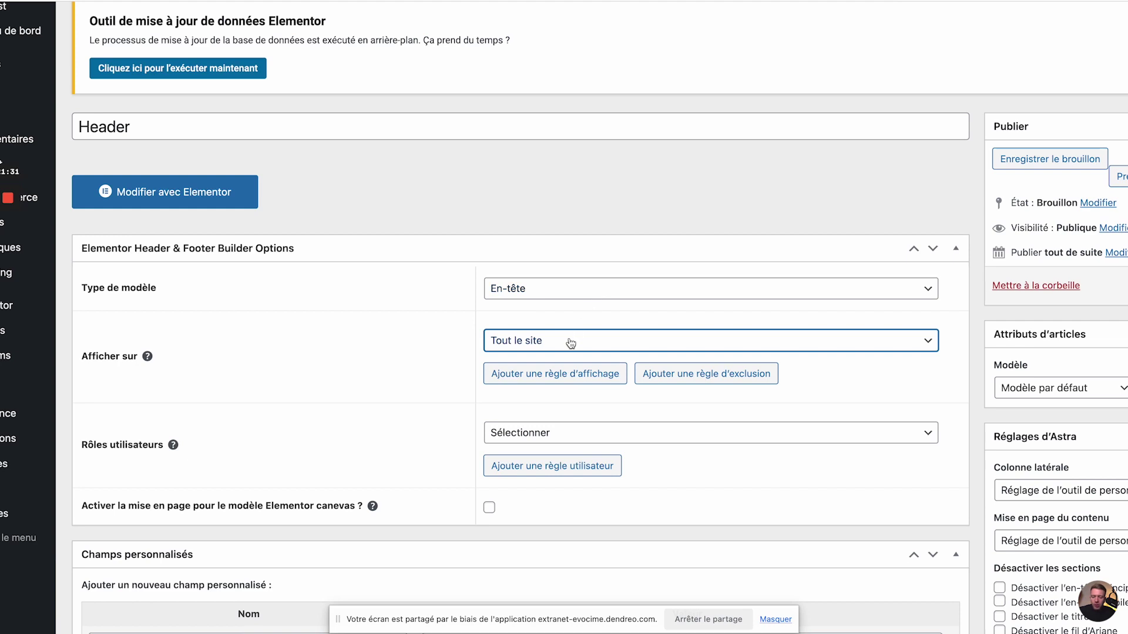
{"action": "scroll", "coordinate": [570, 343], "scroll_direction": "right", "scroll_amount": 2}
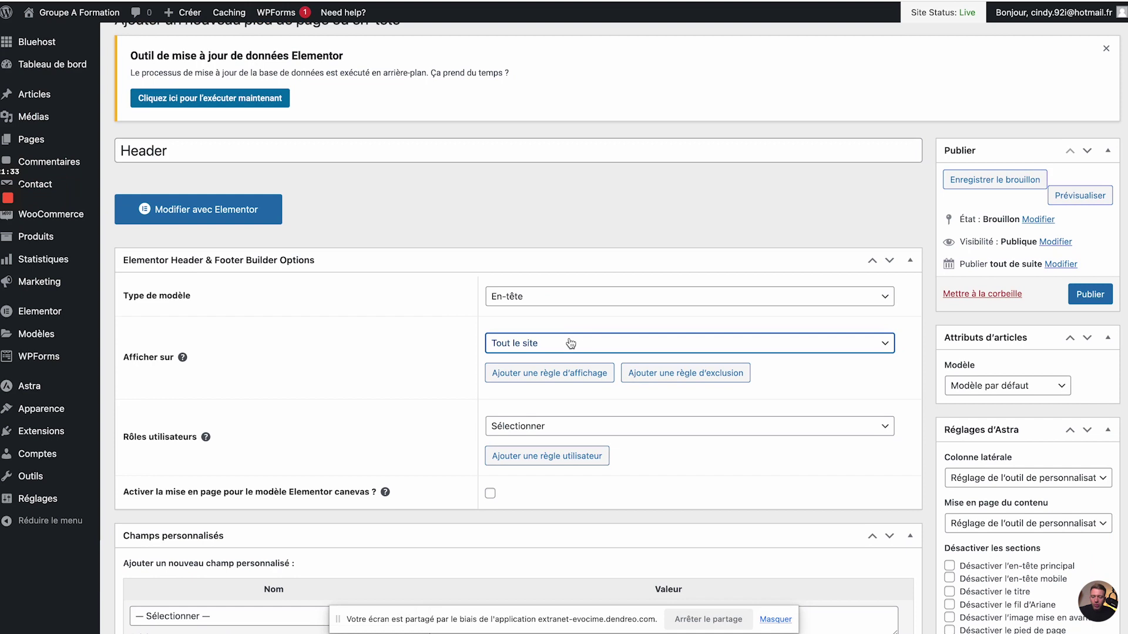
{"action": "left_click", "coordinate": [1088, 300]}
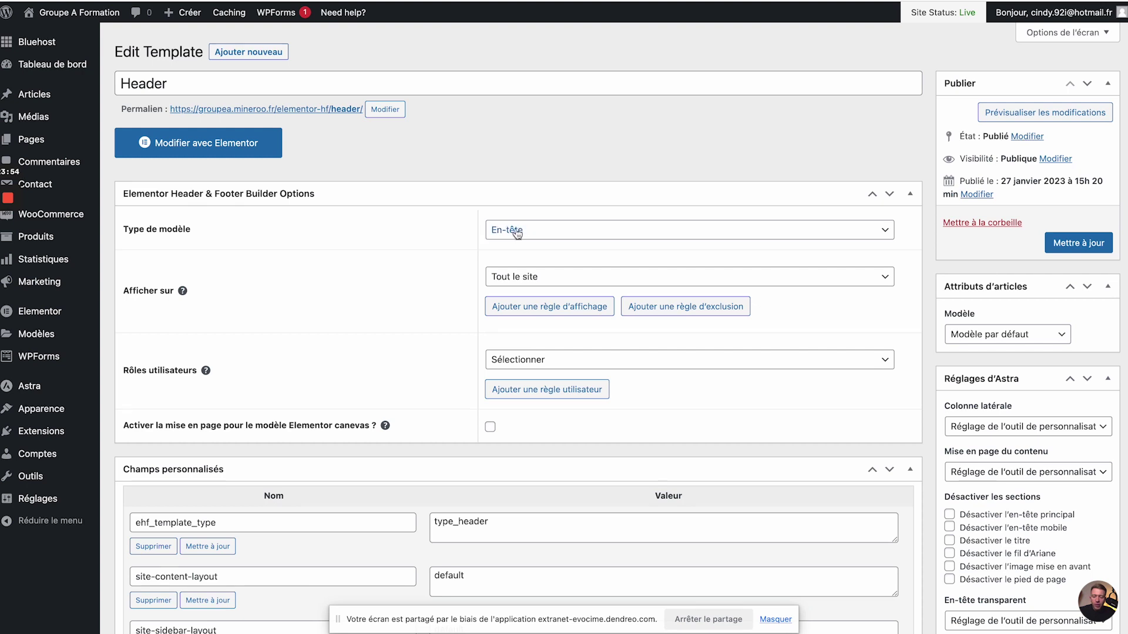
- Keep Afficher sur at Tout le site and open the Header template in Elementor
{"action": "left_click", "coordinate": [510, 279]}
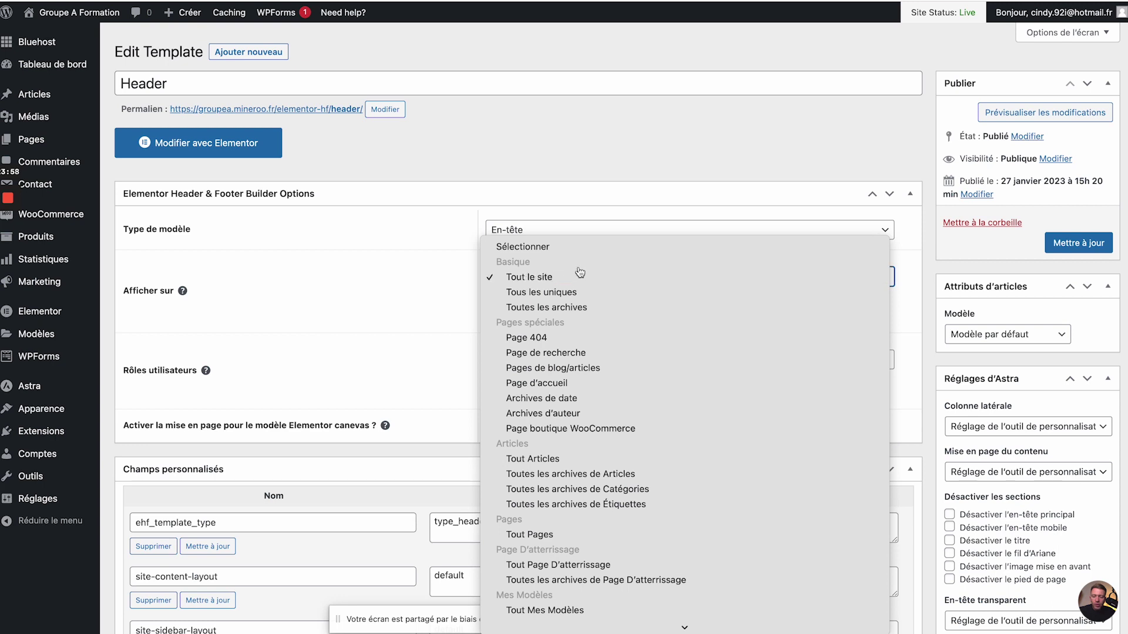
{"action": "left_click", "coordinate": [546, 278]}
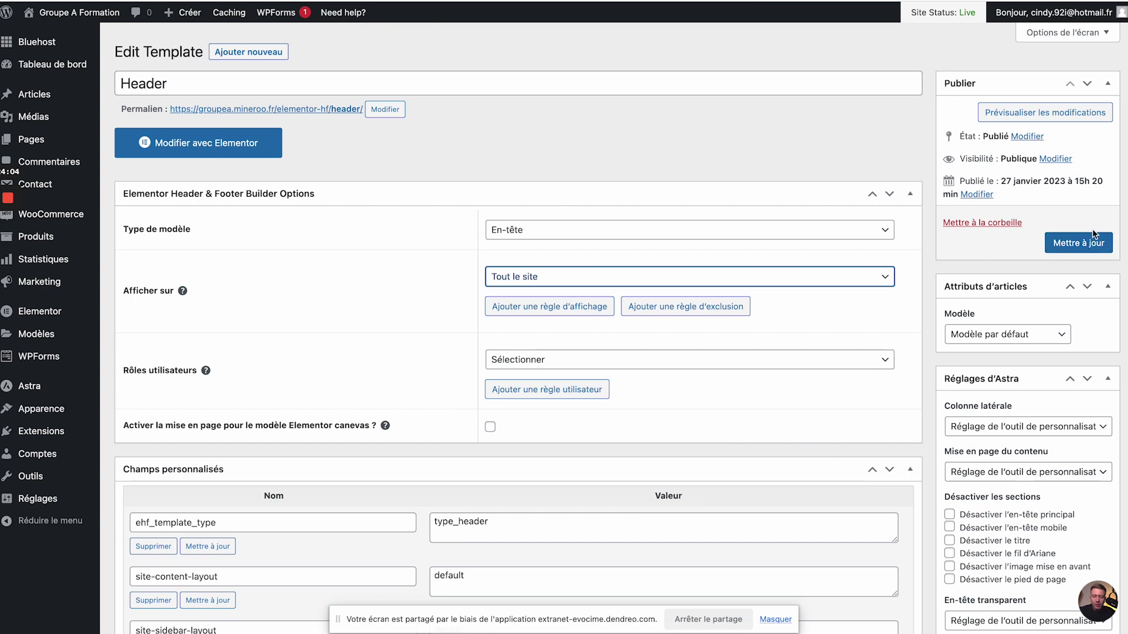
{"action": "left_click", "coordinate": [174, 144]}
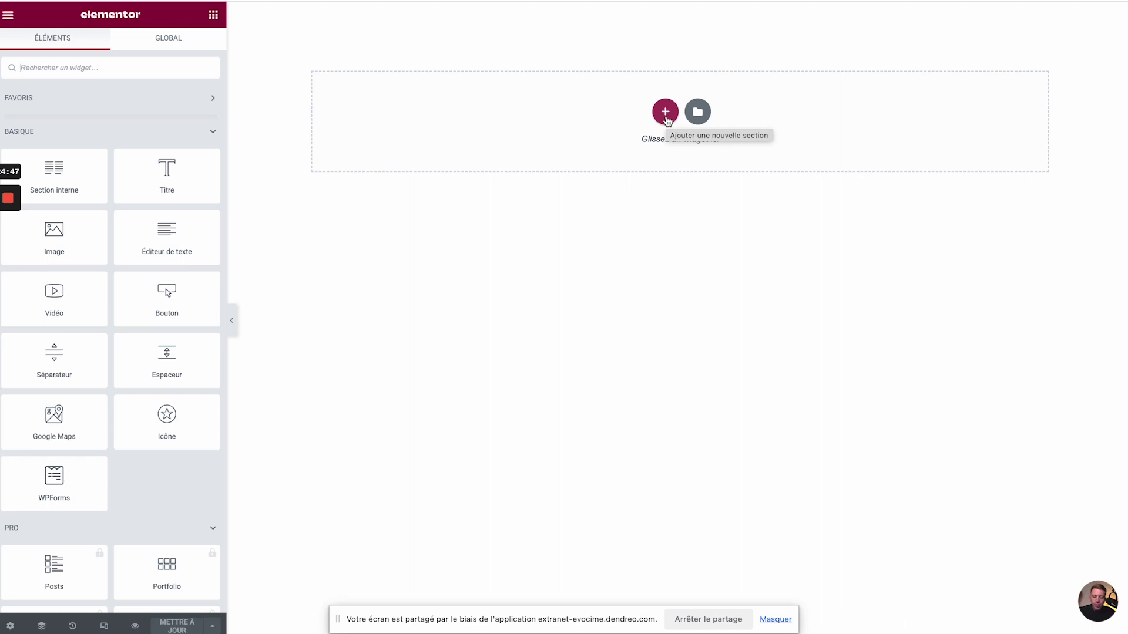
- Add a 1/3–2/3 two-column section and place an Image widget in its left column
{"action": "left_click", "coordinate": [665, 115]}
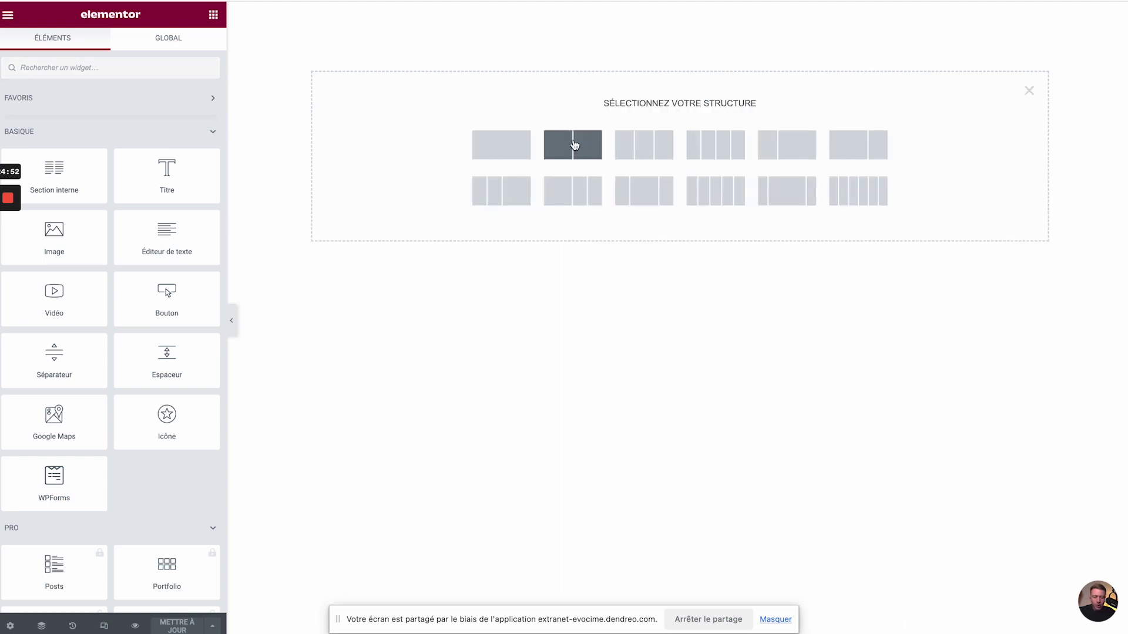
{"action": "left_click", "coordinate": [777, 147]}
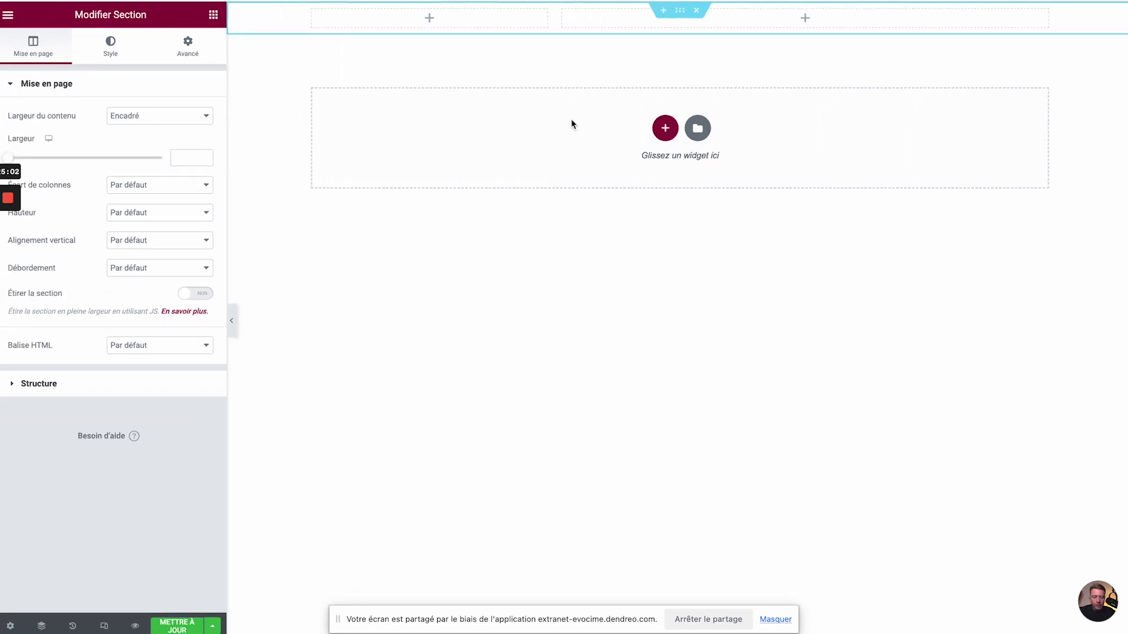
{"action": "left_click", "coordinate": [213, 14]}
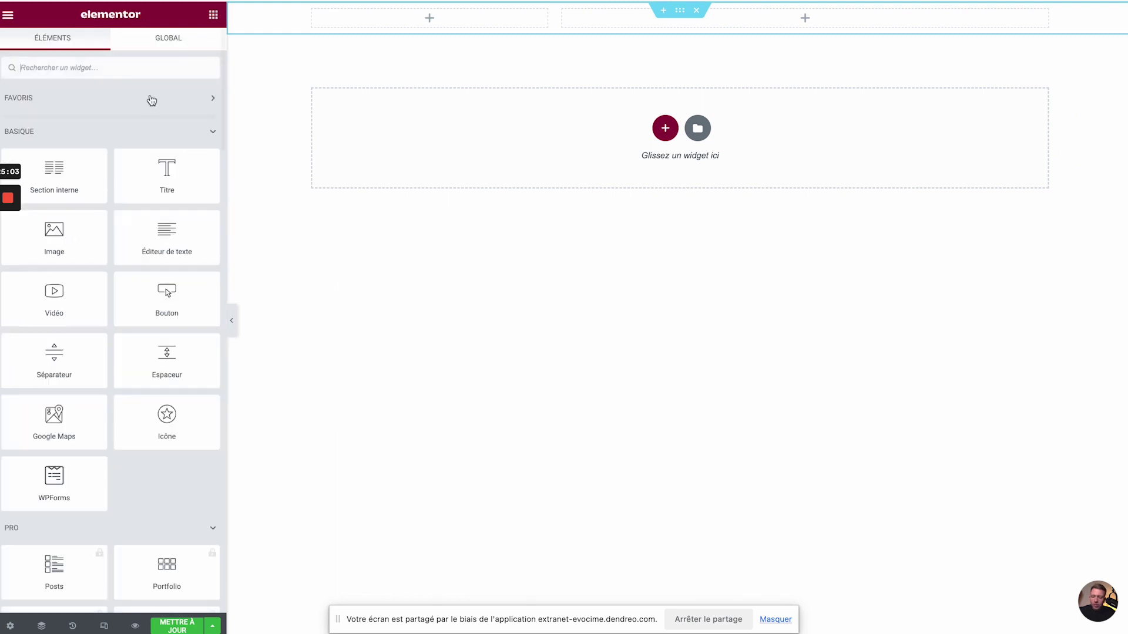
{"action": "left_click_drag", "start_coordinate": [68, 238], "coordinate": [410, 16]}
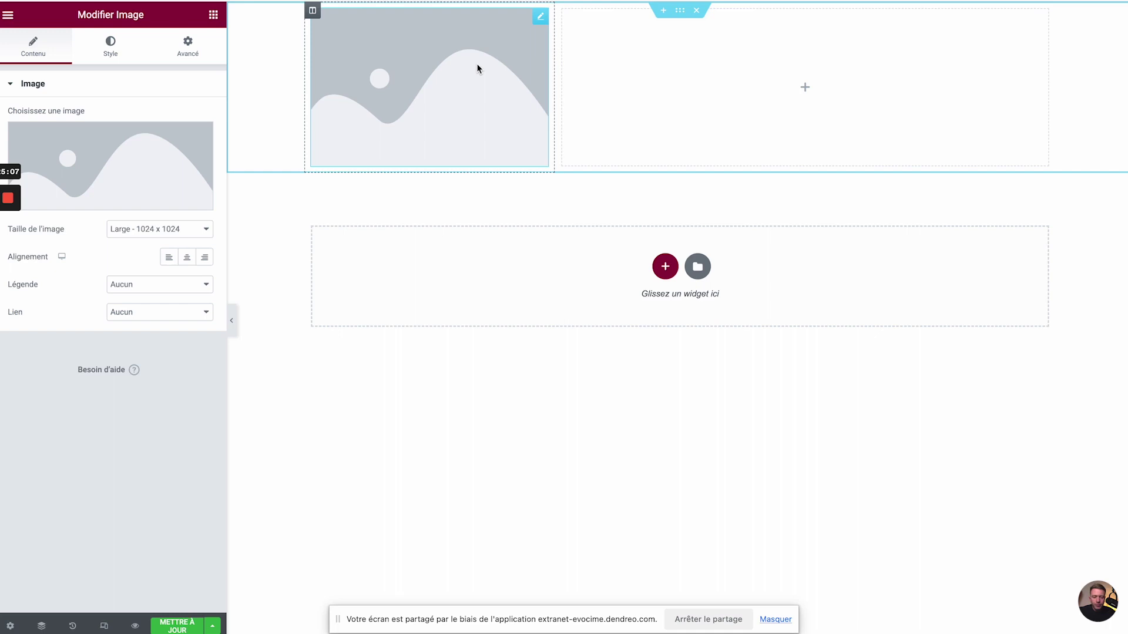
- Insert the UniversCosmétiques logo into the image and set its width to 22%
{"action": "left_click", "coordinate": [162, 142]}
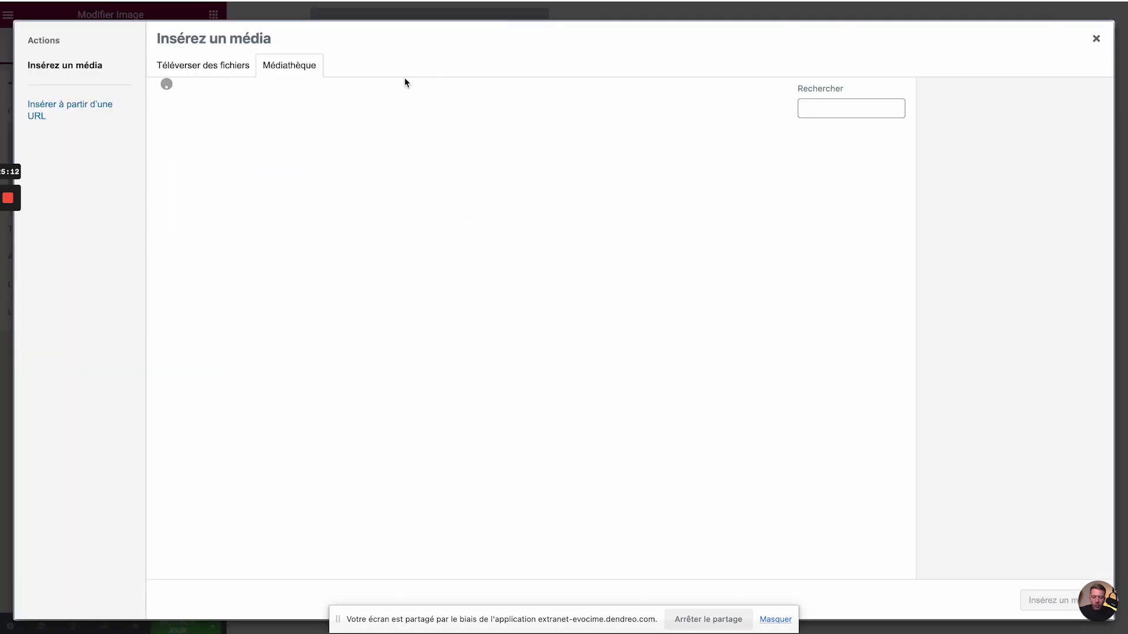
{"action": "left_click", "coordinate": [391, 164]}
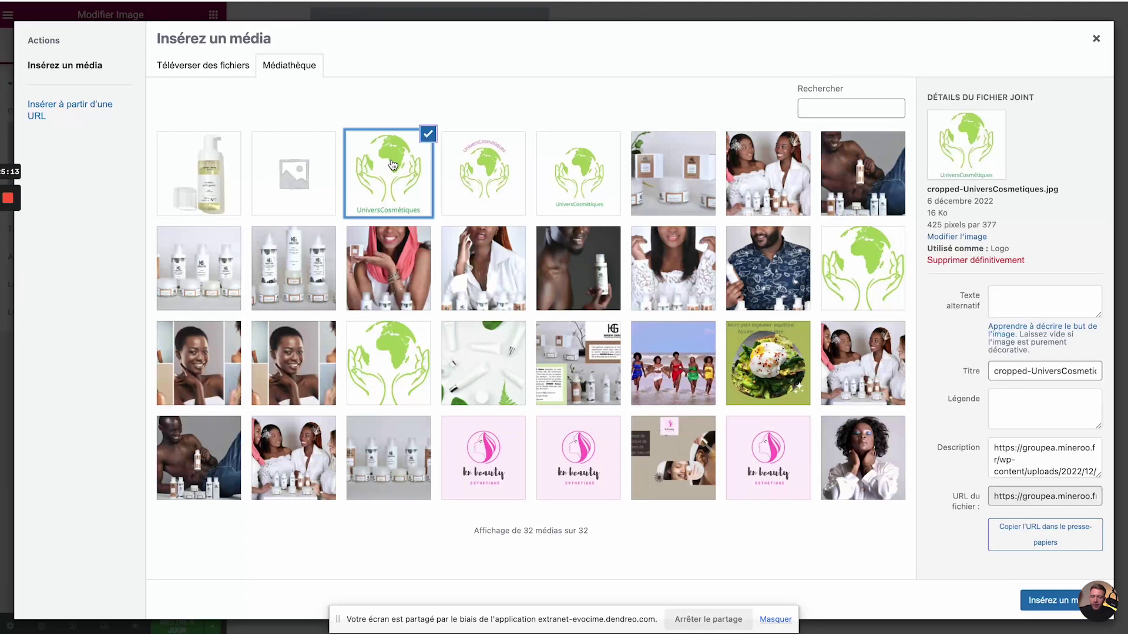
{"action": "left_click", "coordinate": [1040, 600]}
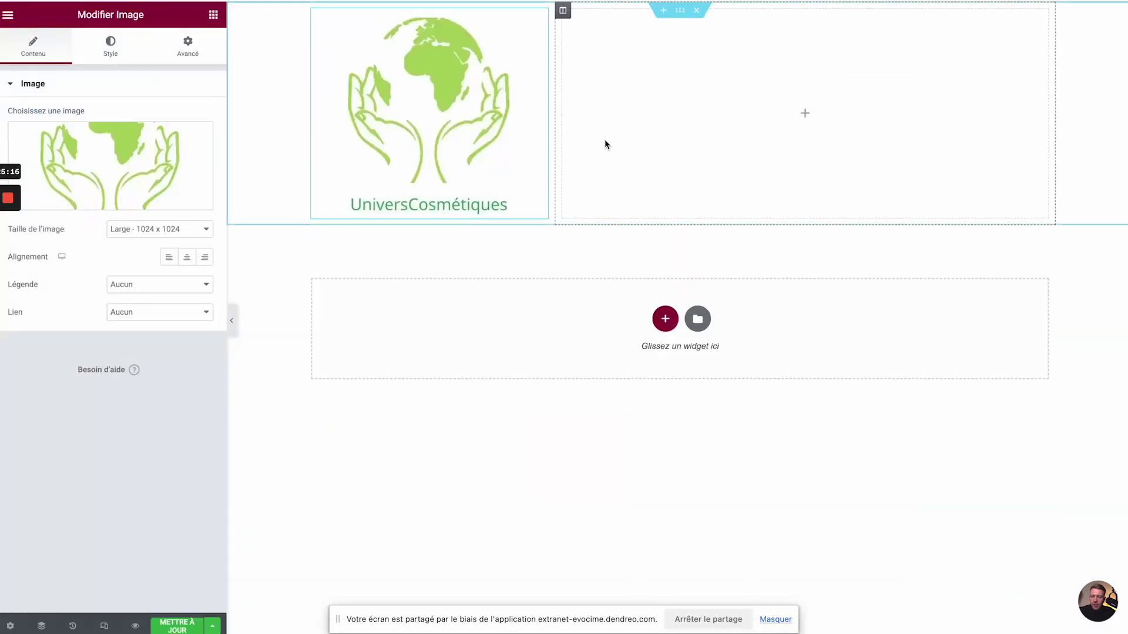
{"action": "left_click", "coordinate": [111, 48]}
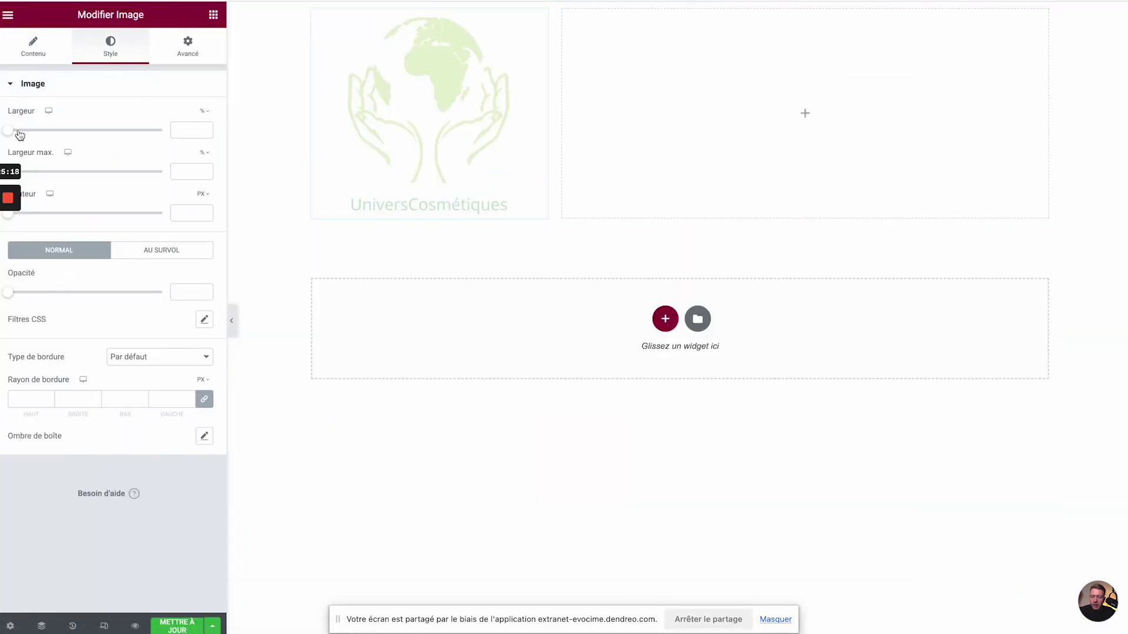
{"action": "left_click_drag", "start_coordinate": [9, 132], "coordinate": [43, 129]}
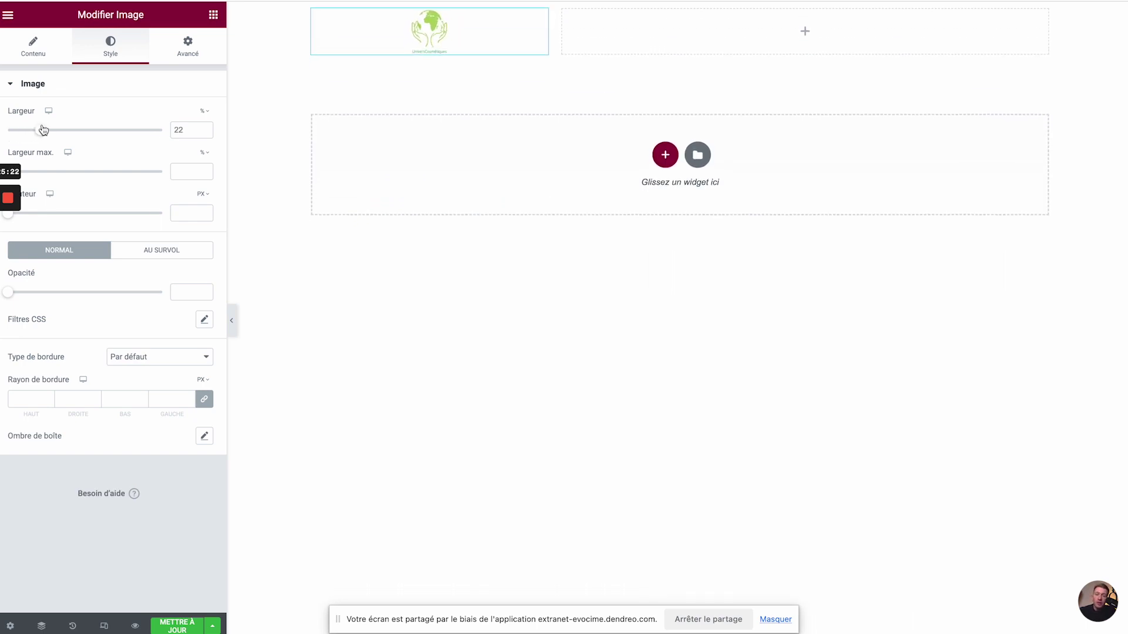
{"action": "left_click", "coordinate": [213, 15]}
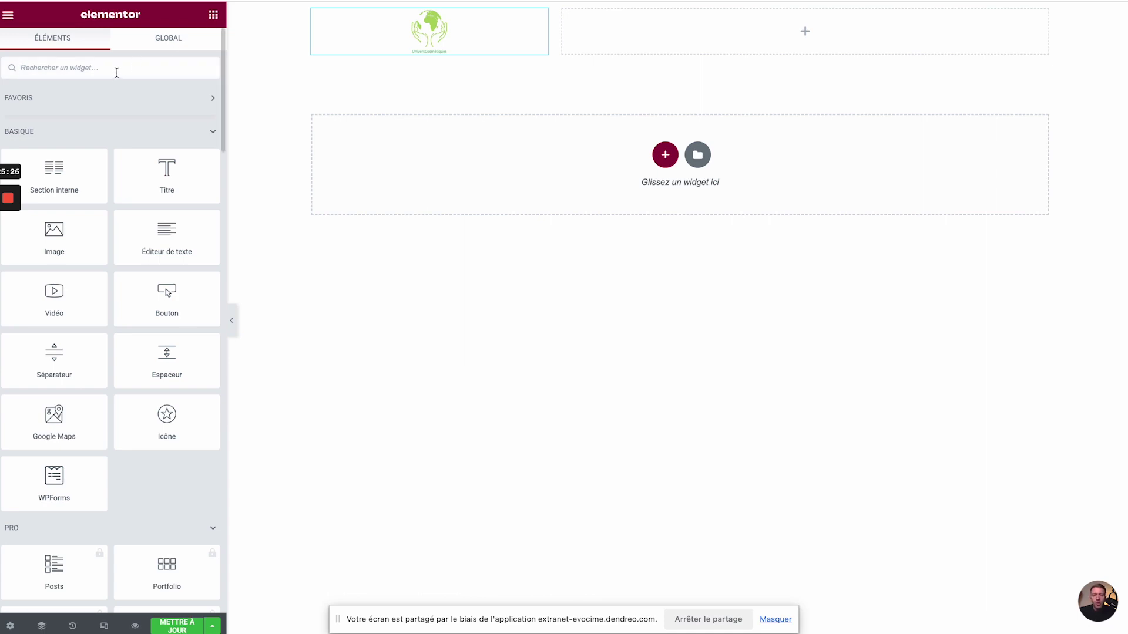
- Place a Menu de navigation widget (Accueil, A propos de nous, Contactez-nous, FAQ) in the right column
{"action": "type", "text": "menu"}
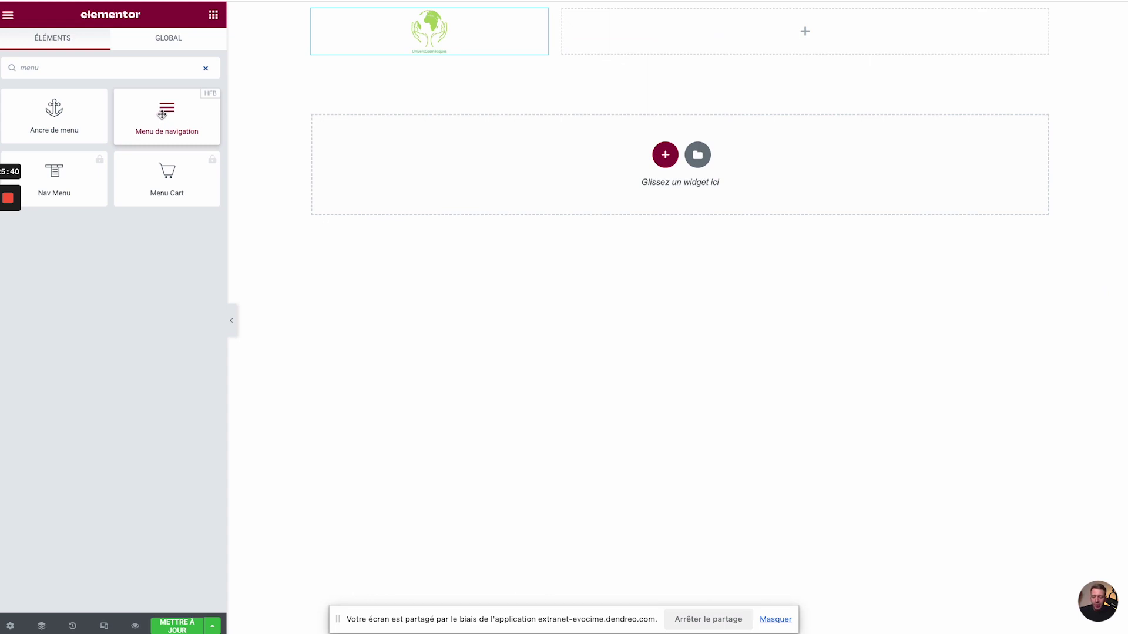
{"action": "left_click_drag", "start_coordinate": [164, 116], "coordinate": [648, 24]}
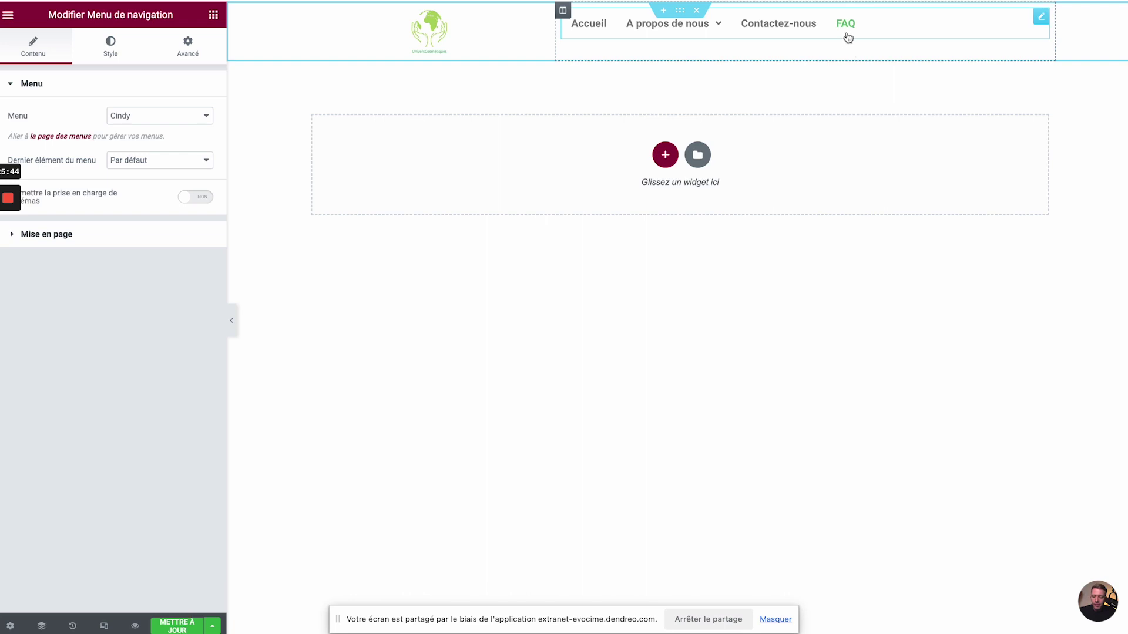
{"action": "mouse_move", "coordinate": [661, 38]}
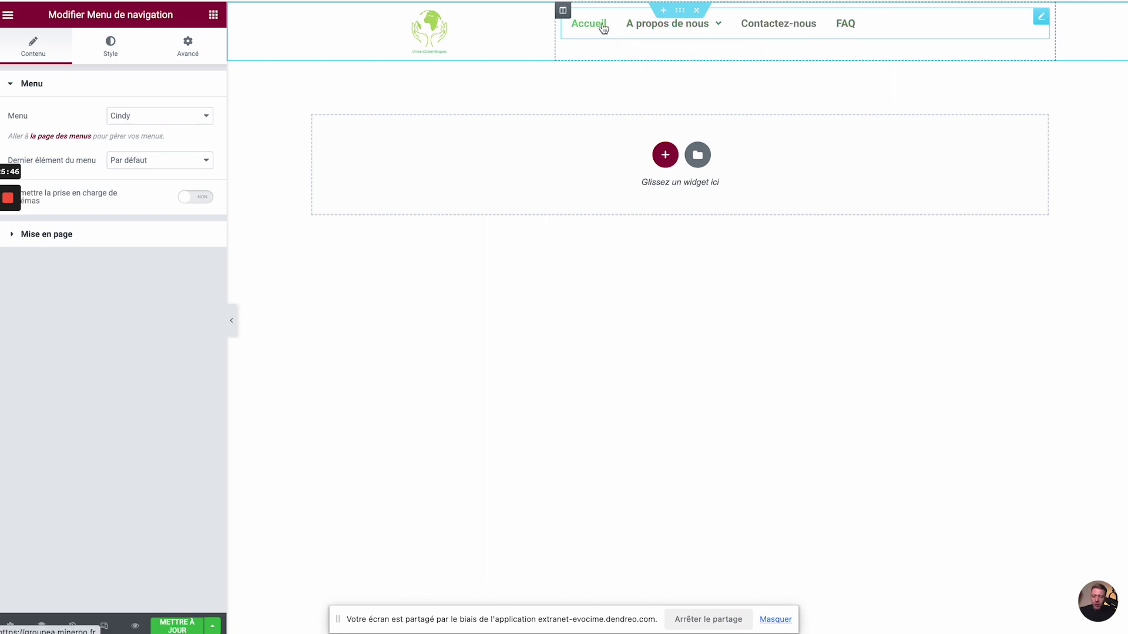
{"action": "left_click", "coordinate": [562, 10]}
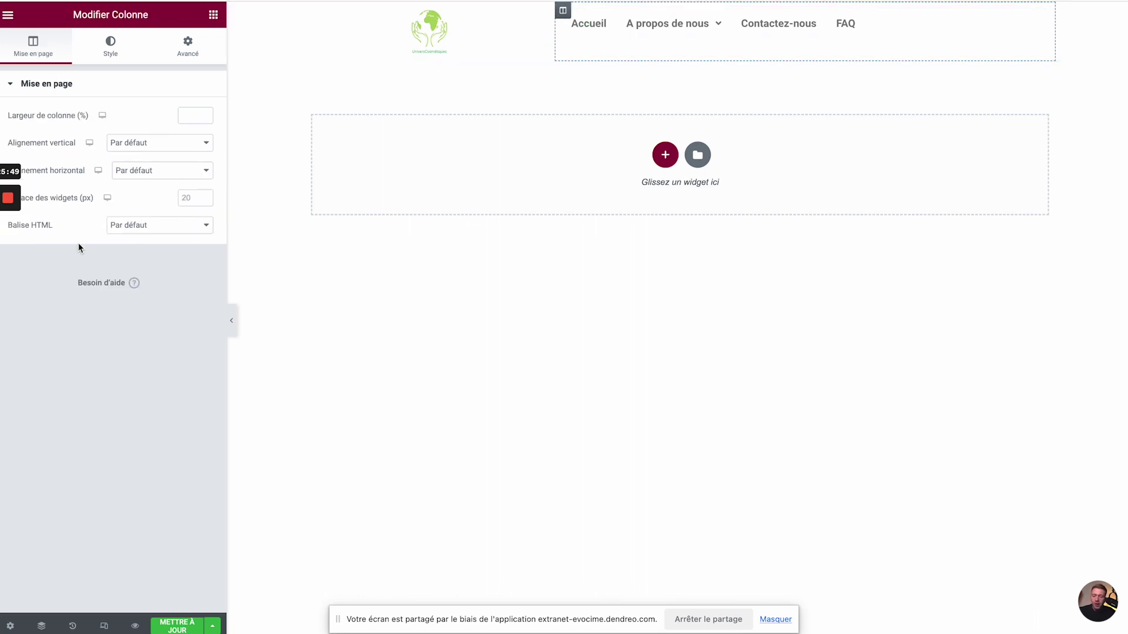
- Set the menu column's alignment to Centré horizontally and Milieu vertically
{"action": "left_click", "coordinate": [160, 170]}
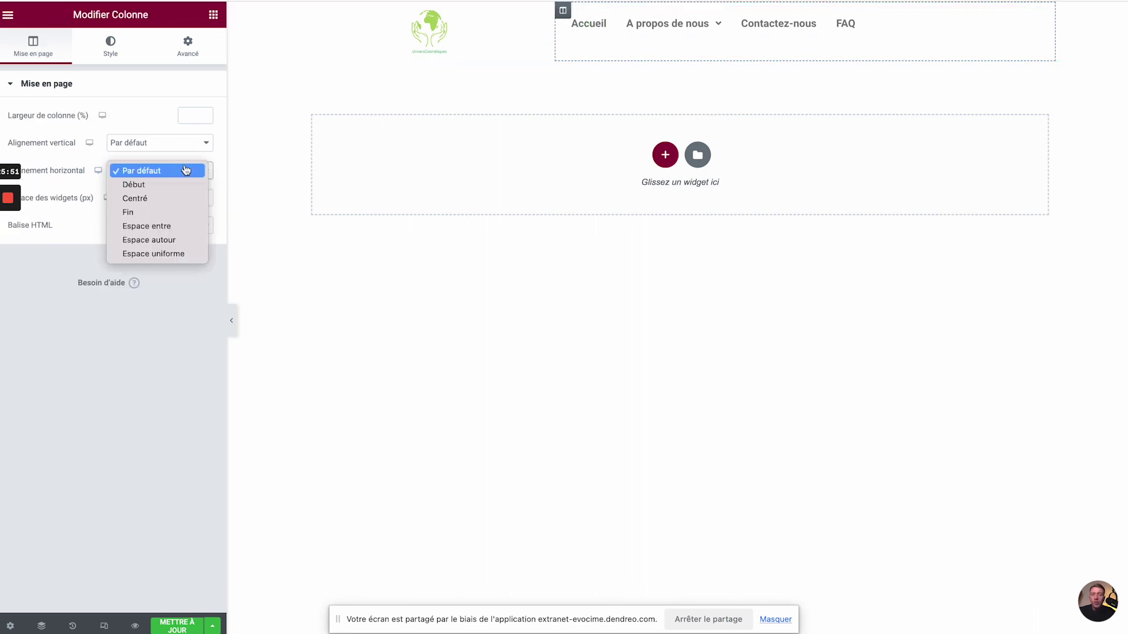
{"action": "left_click", "coordinate": [168, 197]}
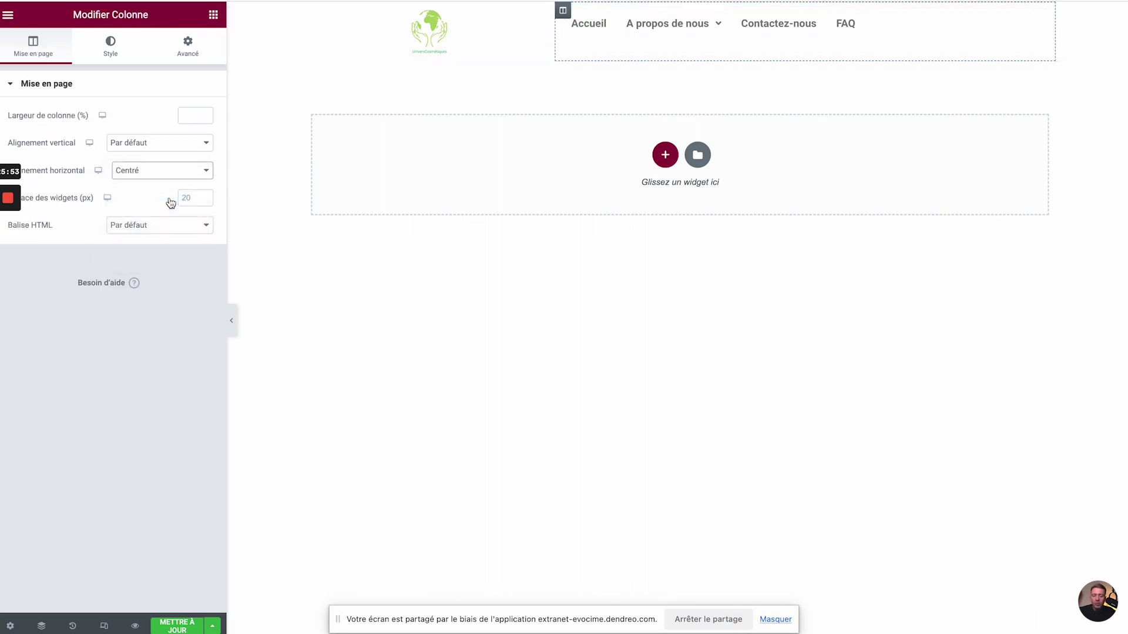
{"action": "left_click", "coordinate": [167, 147]}
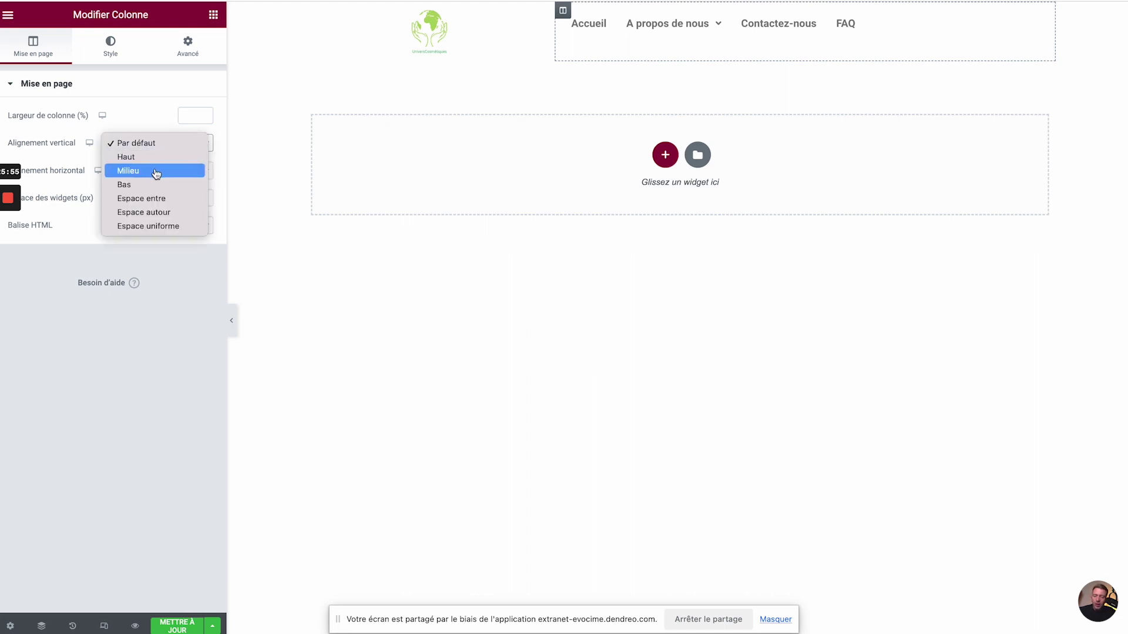
{"action": "left_click", "coordinate": [156, 171]}
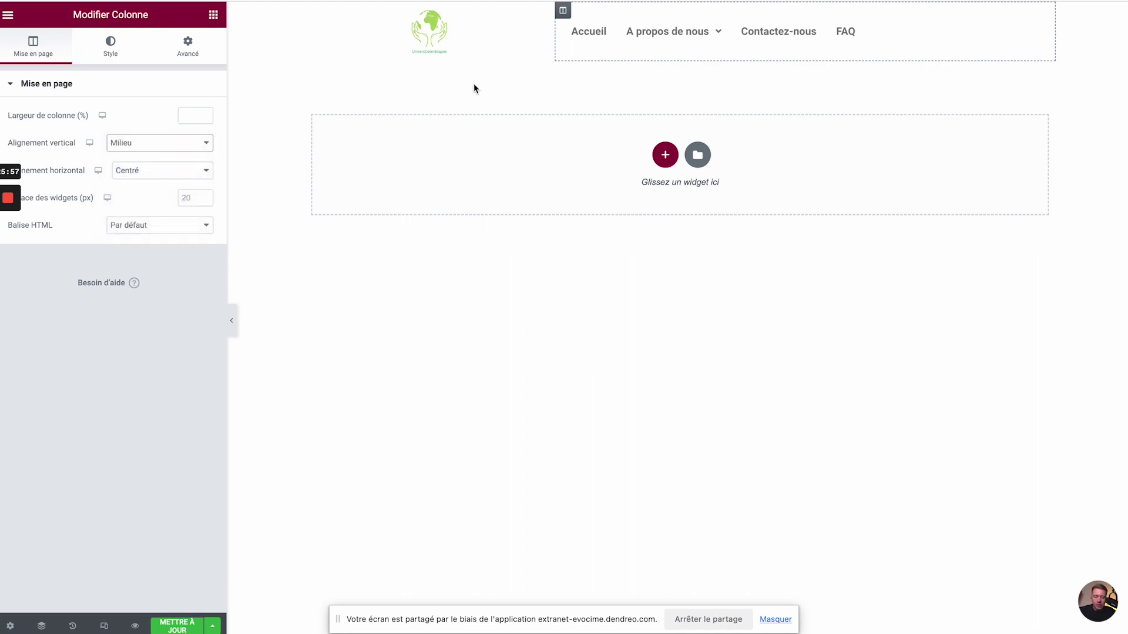
{"action": "left_click", "coordinate": [1038, 32]}
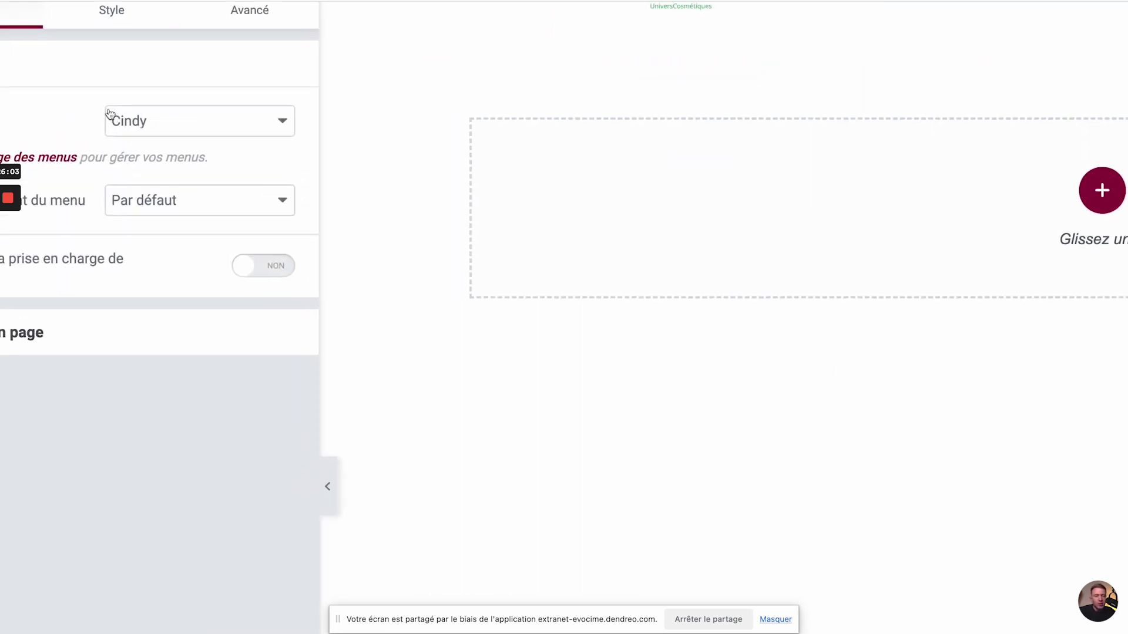
{"action": "left_click", "coordinate": [243, 118]}
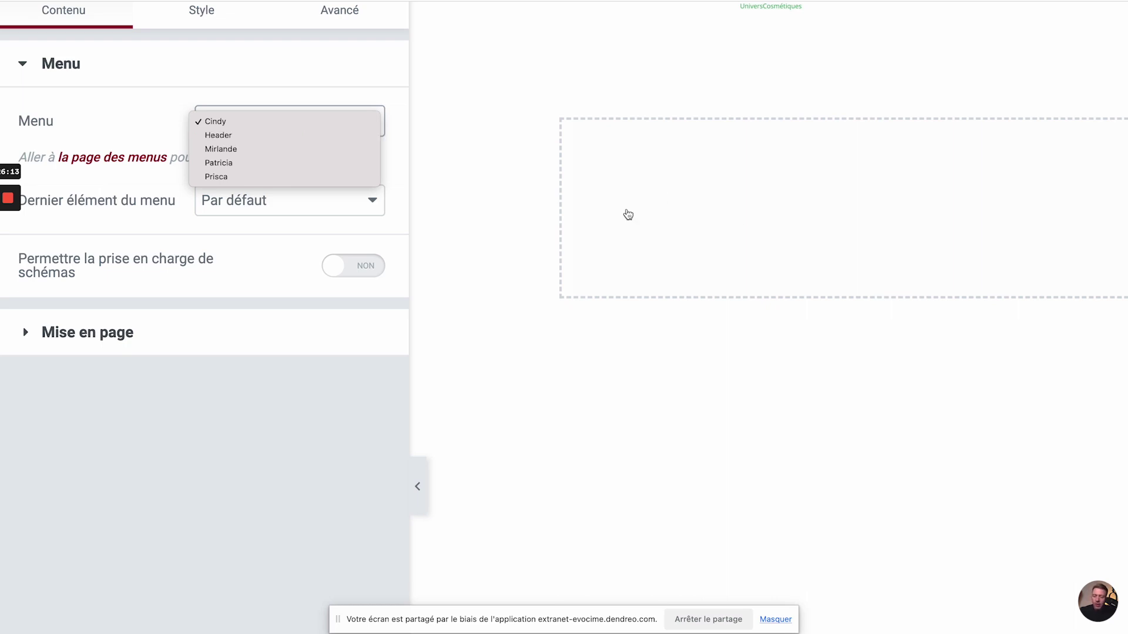
{"action": "left_click", "coordinate": [261, 138]}
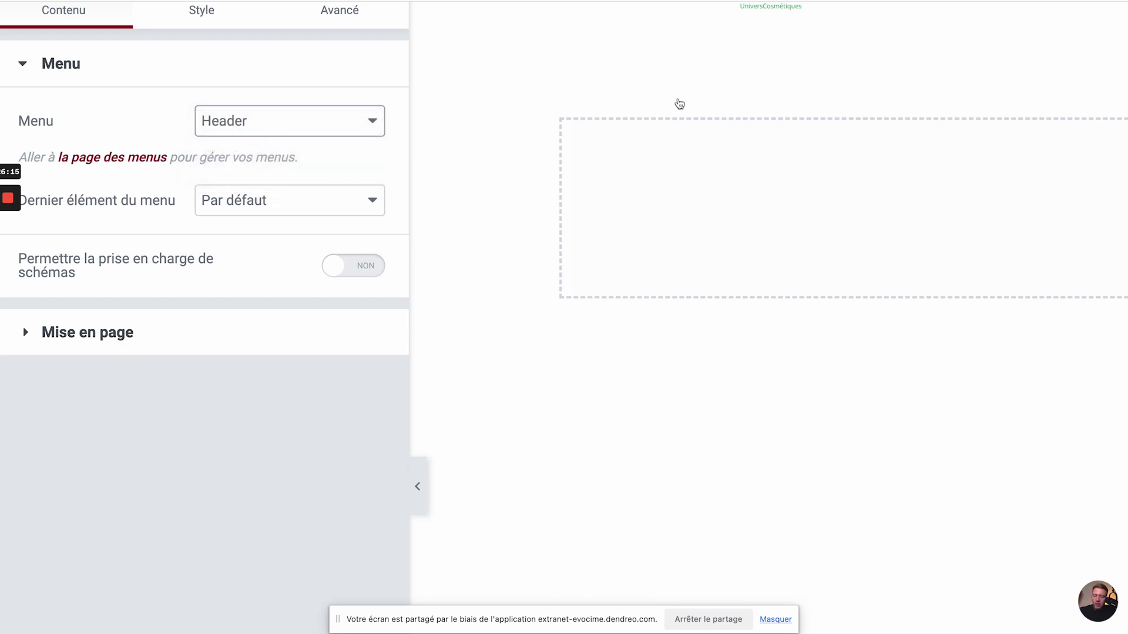
{"action": "mouse_move", "coordinate": [681, 41]}
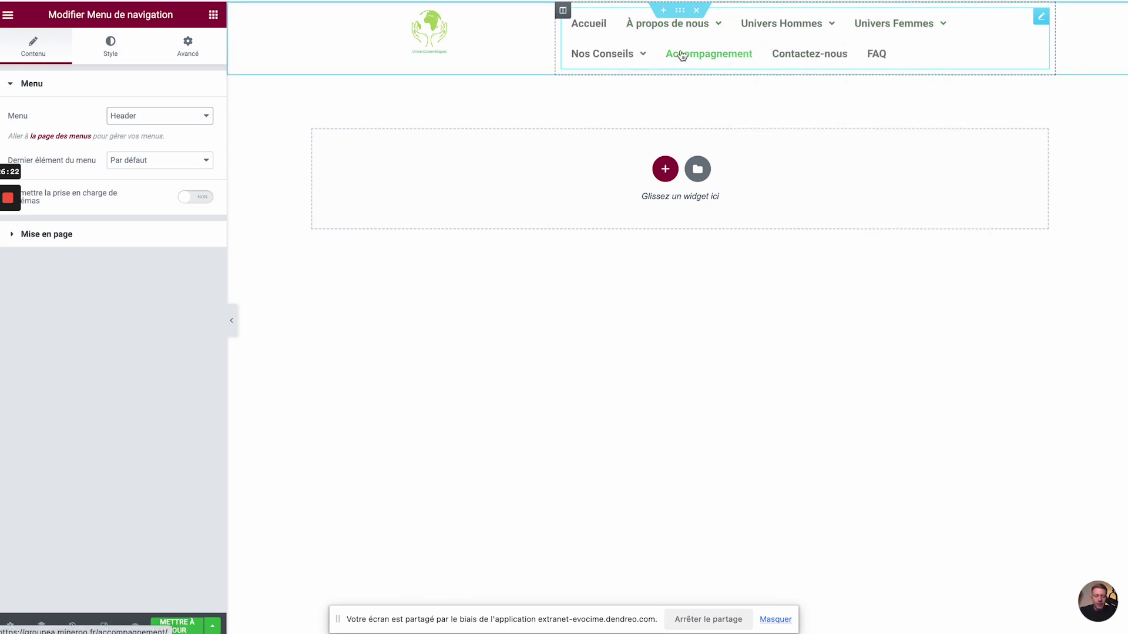
{"action": "left_click", "coordinate": [196, 122]}
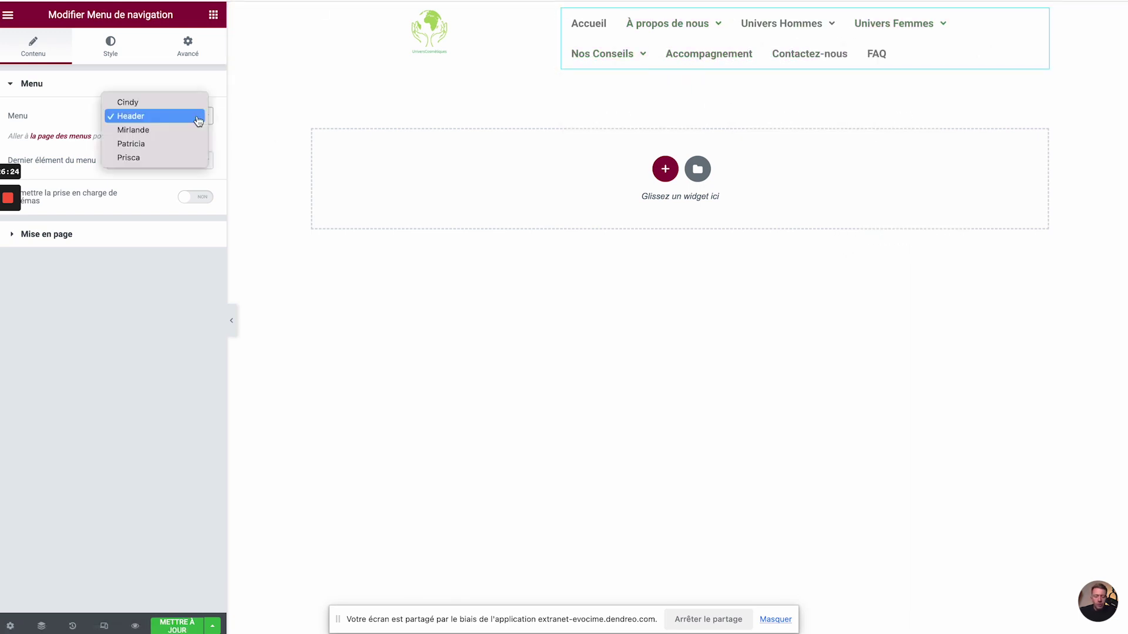
{"action": "left_click", "coordinate": [193, 129]}
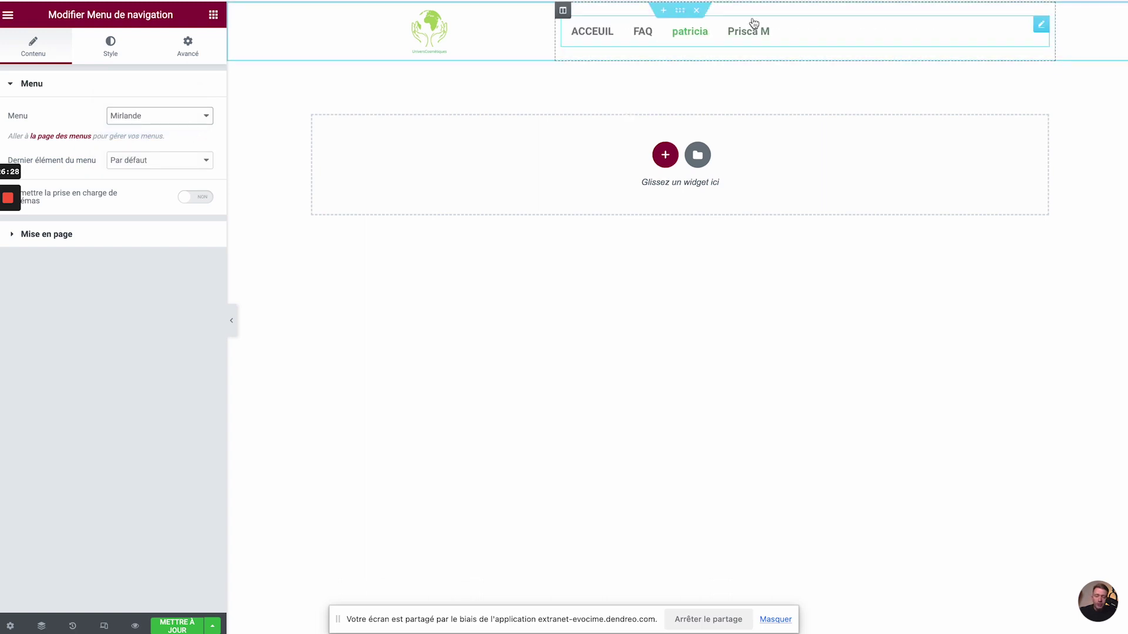
{"action": "left_click", "coordinate": [181, 120]}
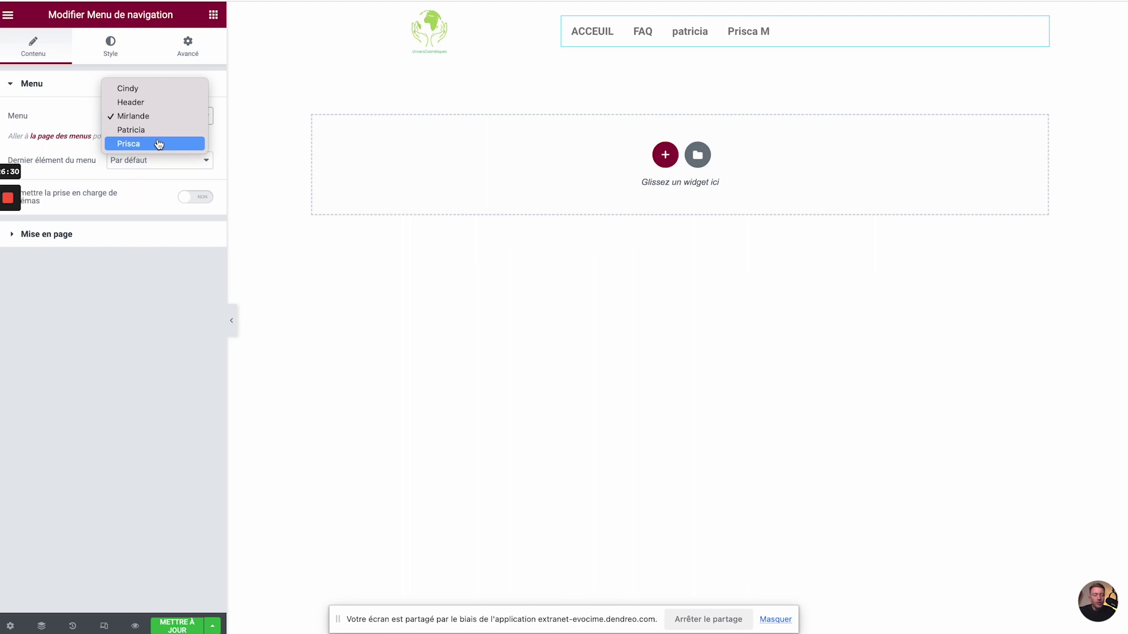
{"action": "left_click", "coordinate": [176, 142]}
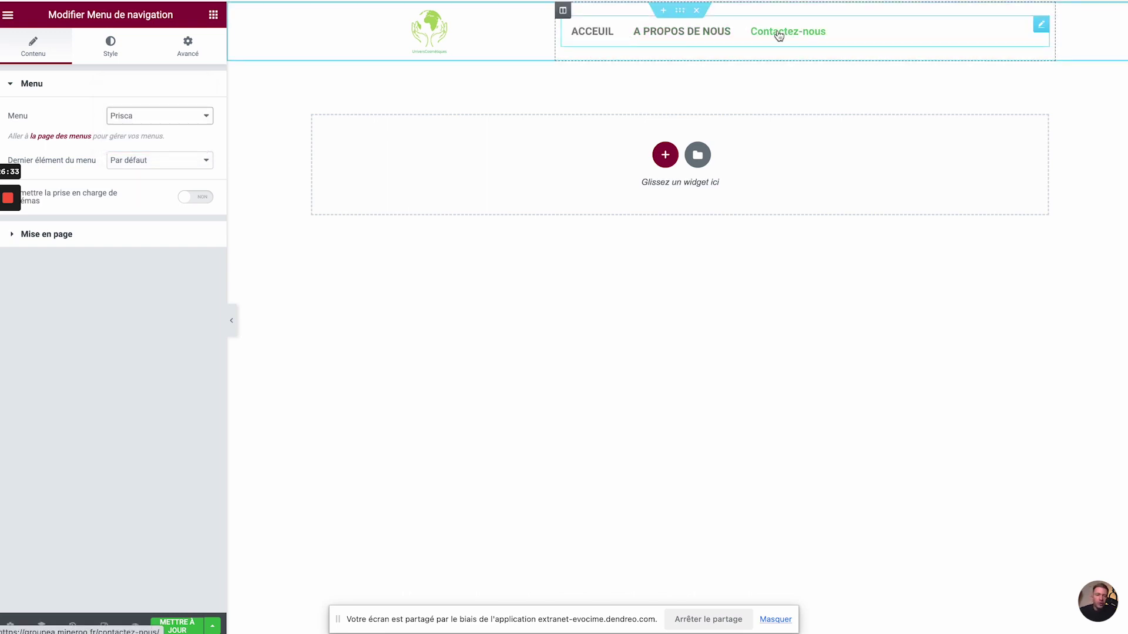
{"action": "left_click", "coordinate": [143, 116]}
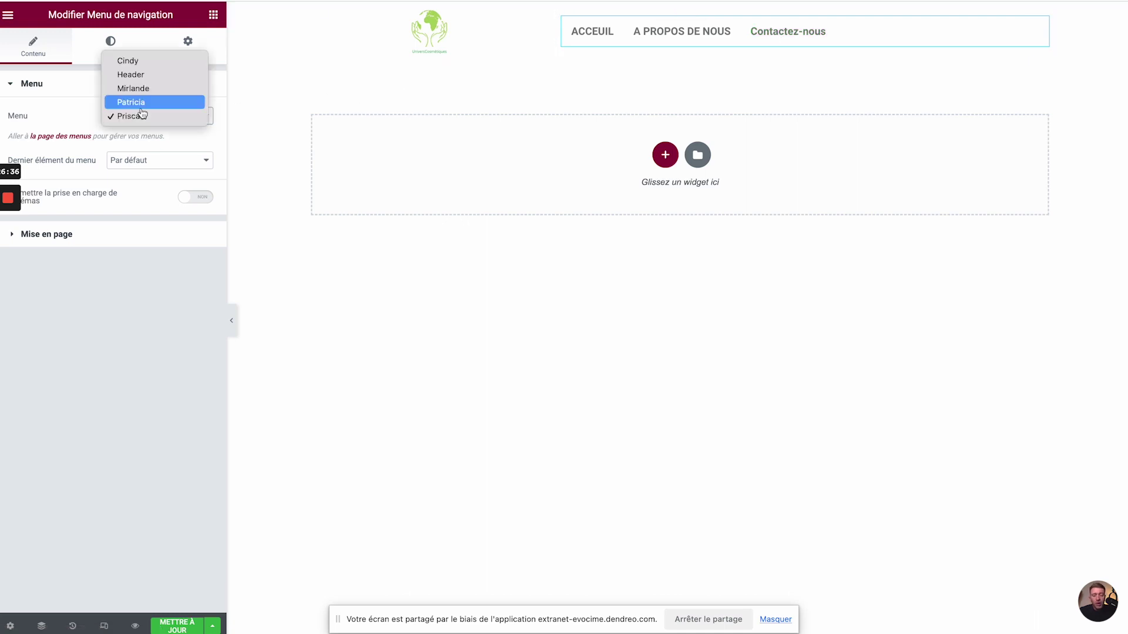
{"action": "left_click", "coordinate": [157, 62]}
{"action": "left_click", "coordinate": [166, 162]}
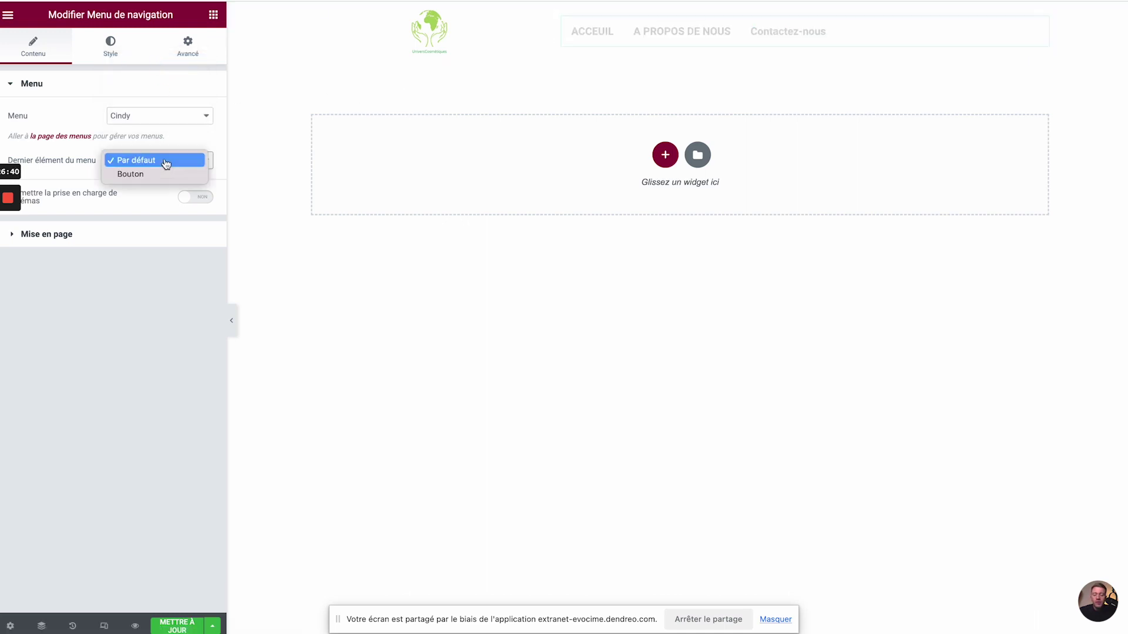
{"action": "left_click", "coordinate": [140, 175]}
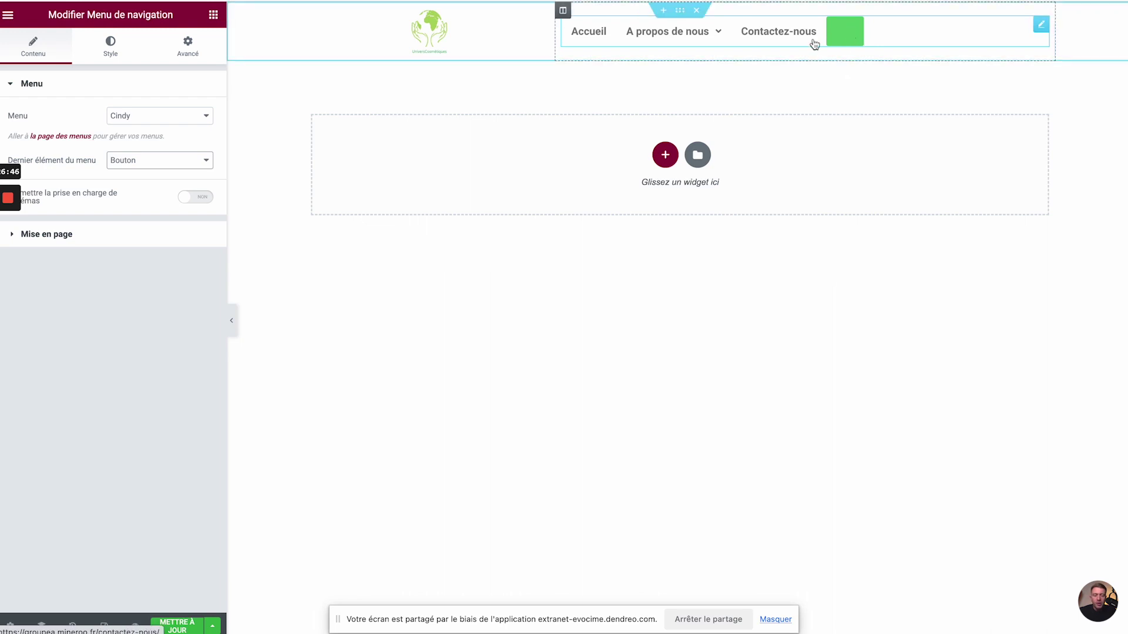
{"action": "left_click", "coordinate": [174, 166]}
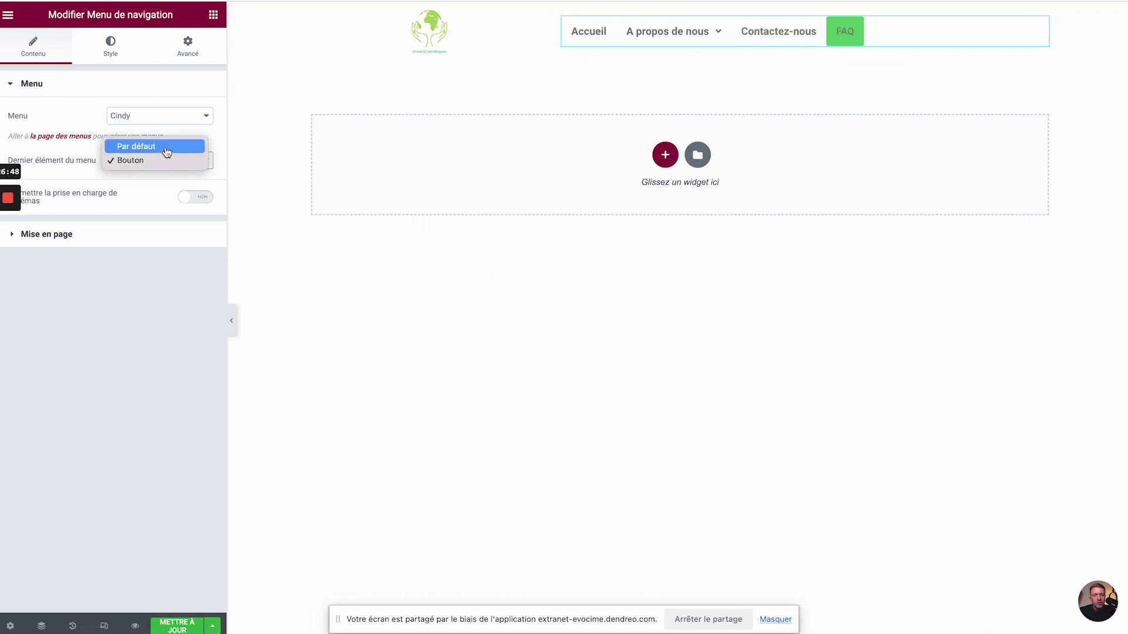
{"action": "left_click", "coordinate": [167, 148]}
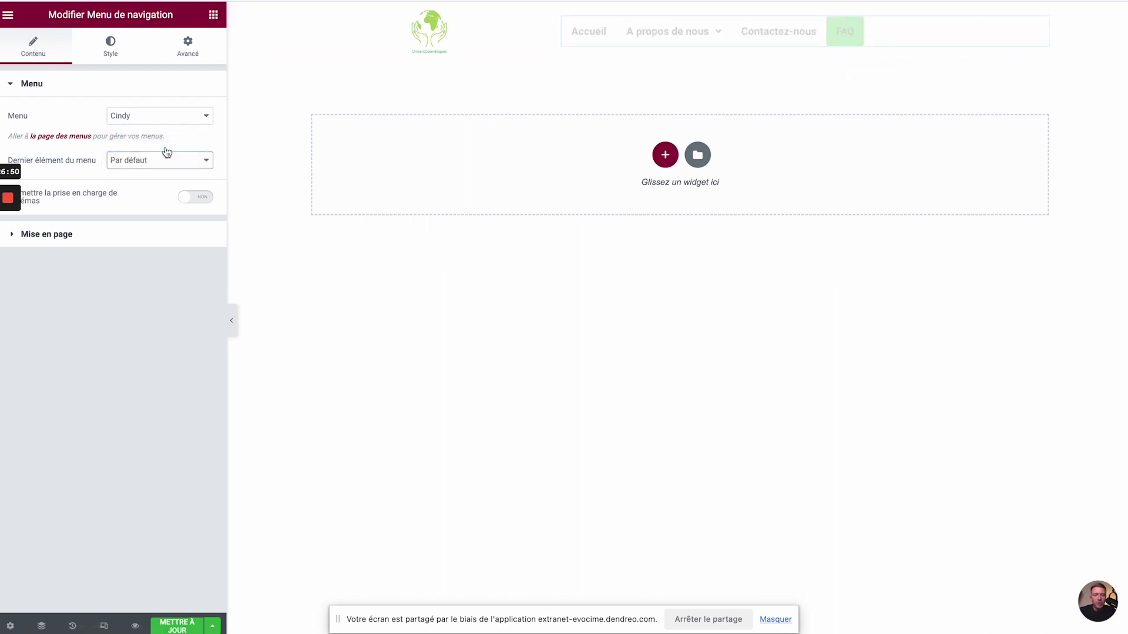
- In Mise en page, set the menu items' Alignement to Droite
{"action": "left_click", "coordinate": [79, 243]}
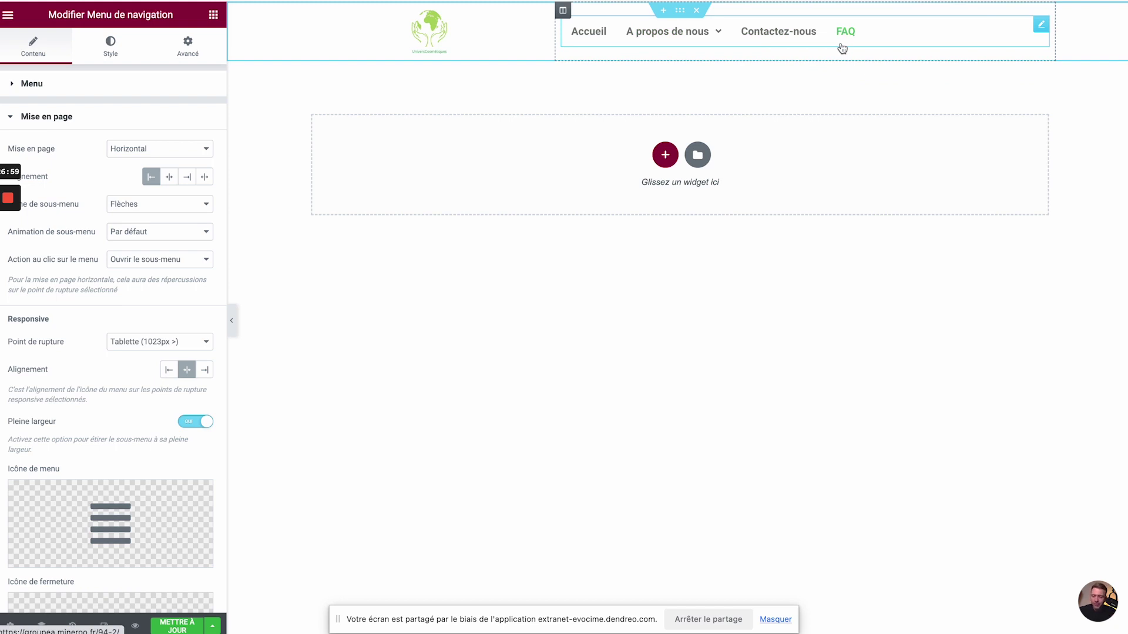
{"action": "left_click", "coordinate": [169, 177]}
{"action": "left_click", "coordinate": [205, 185]}
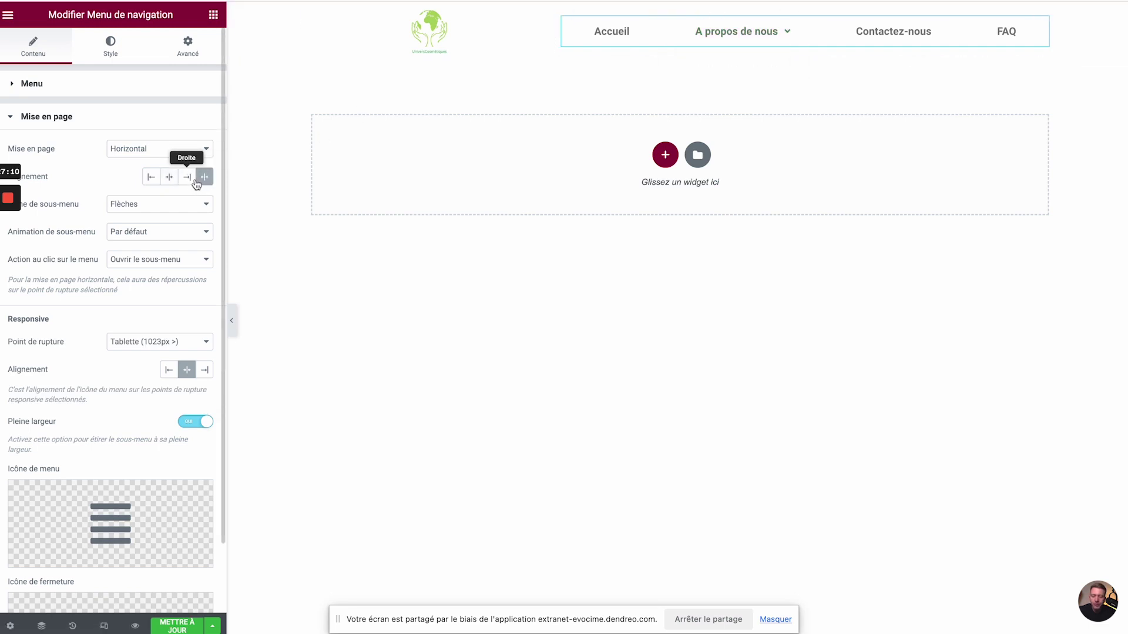
{"action": "left_click", "coordinate": [195, 181]}
{"action": "mouse_move", "coordinate": [873, 43]}
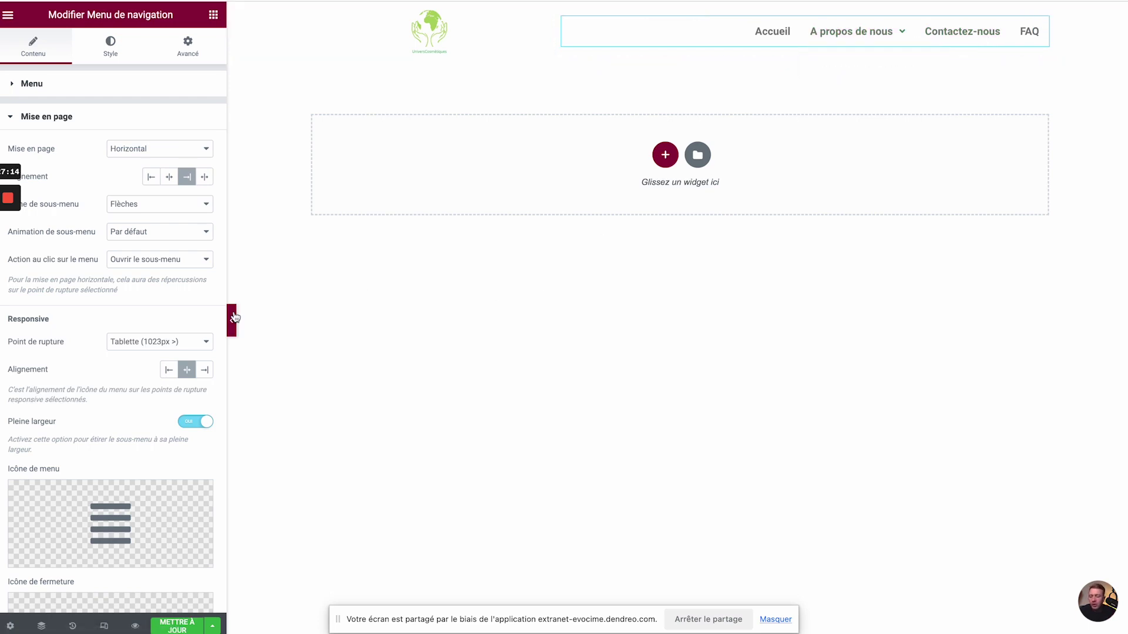
- Set Animation de sous-menu to Glissement vers le haut, keeping clicks opening the submenu
{"action": "left_click", "coordinate": [157, 238]}
{"action": "left_click", "coordinate": [156, 245]}
{"action": "mouse_move", "coordinate": [900, 41]}
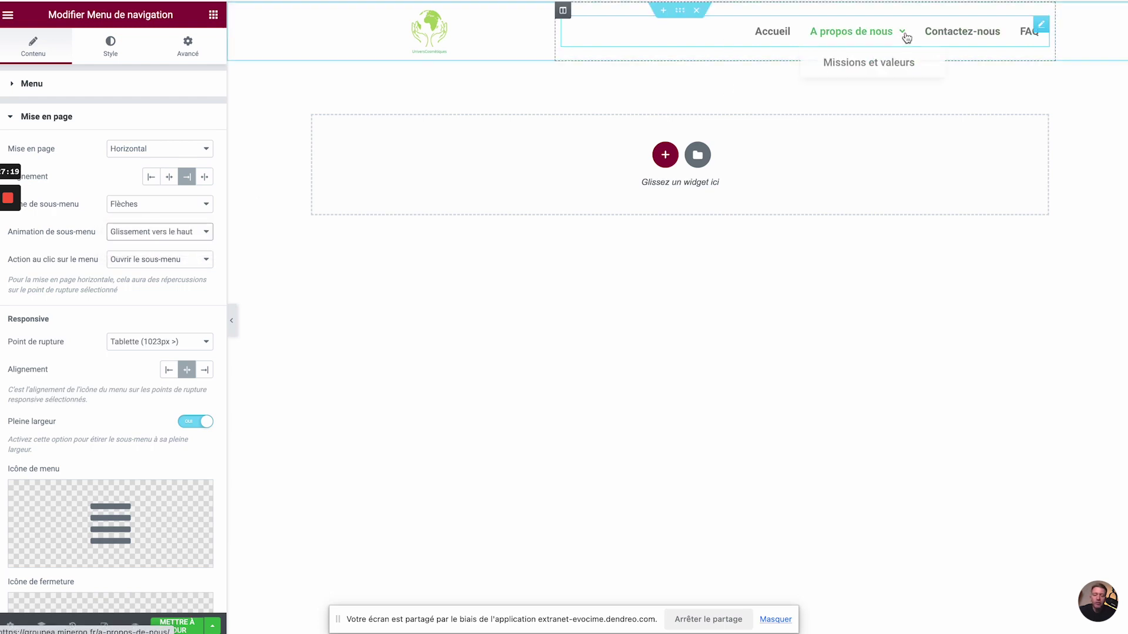
{"action": "left_click", "coordinate": [189, 260]}
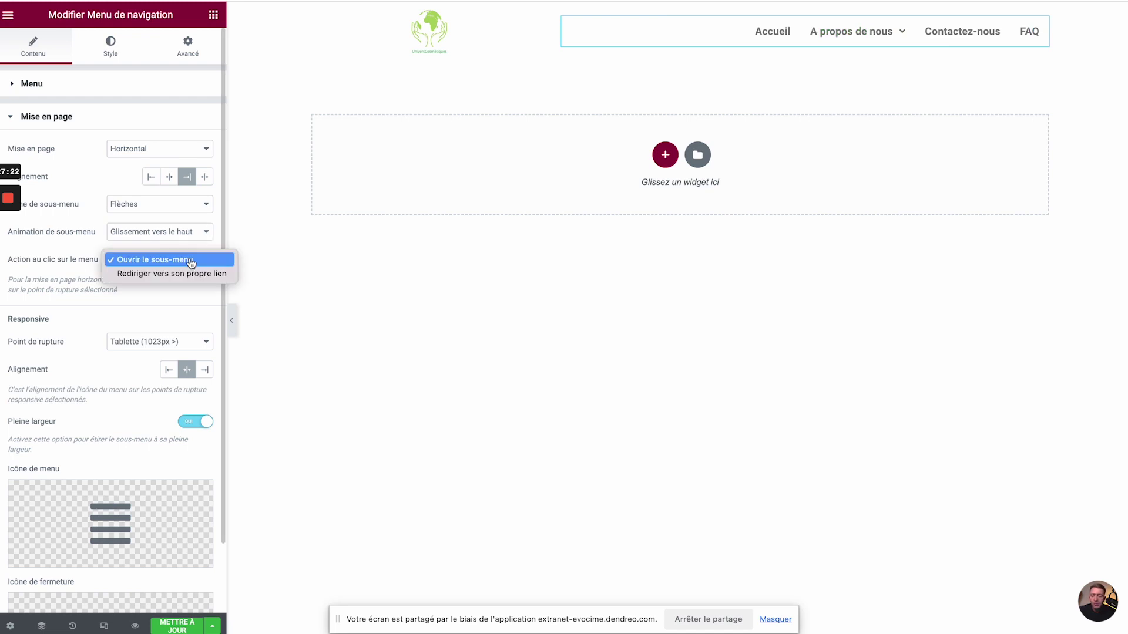
{"action": "left_click", "coordinate": [138, 305]}
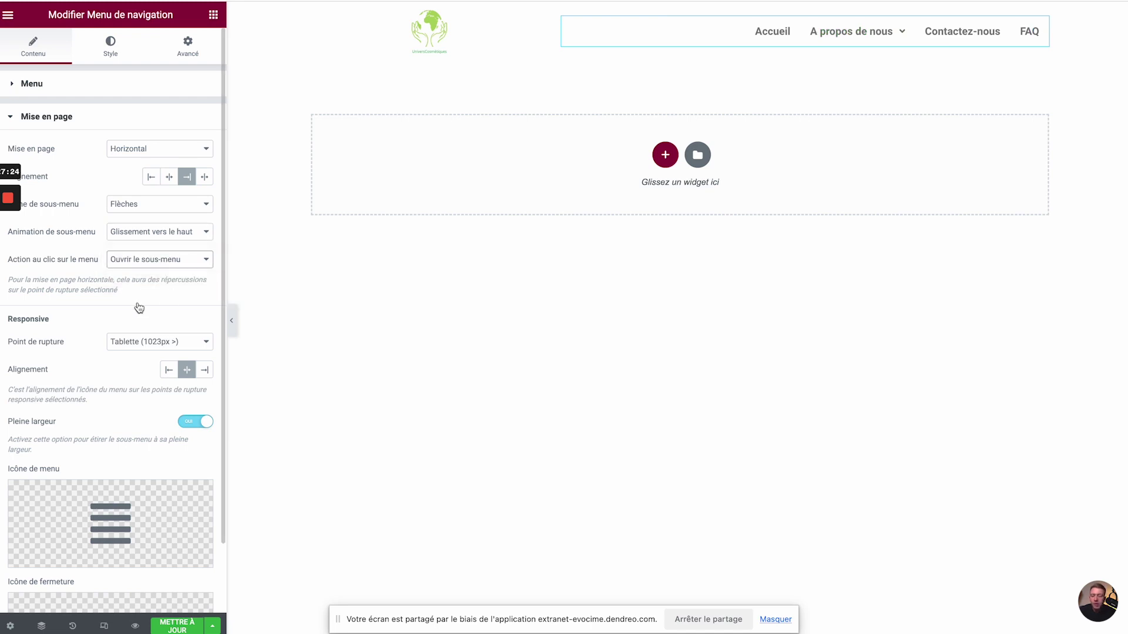
{"action": "scroll", "coordinate": [137, 303], "scroll_direction": "down", "scroll_amount": 3}
{"action": "mouse_move", "coordinate": [106, 432]}
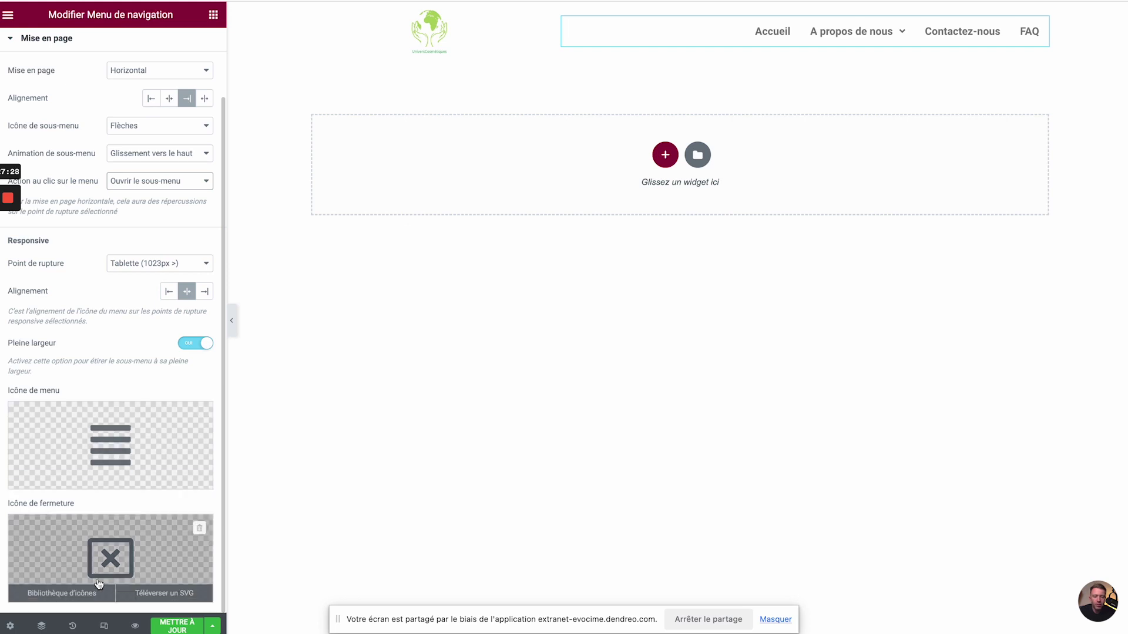
- Preview the header on Mobile, opening and closing the hamburger menu, then Tablette and desktop
{"action": "left_click", "coordinate": [105, 625]}
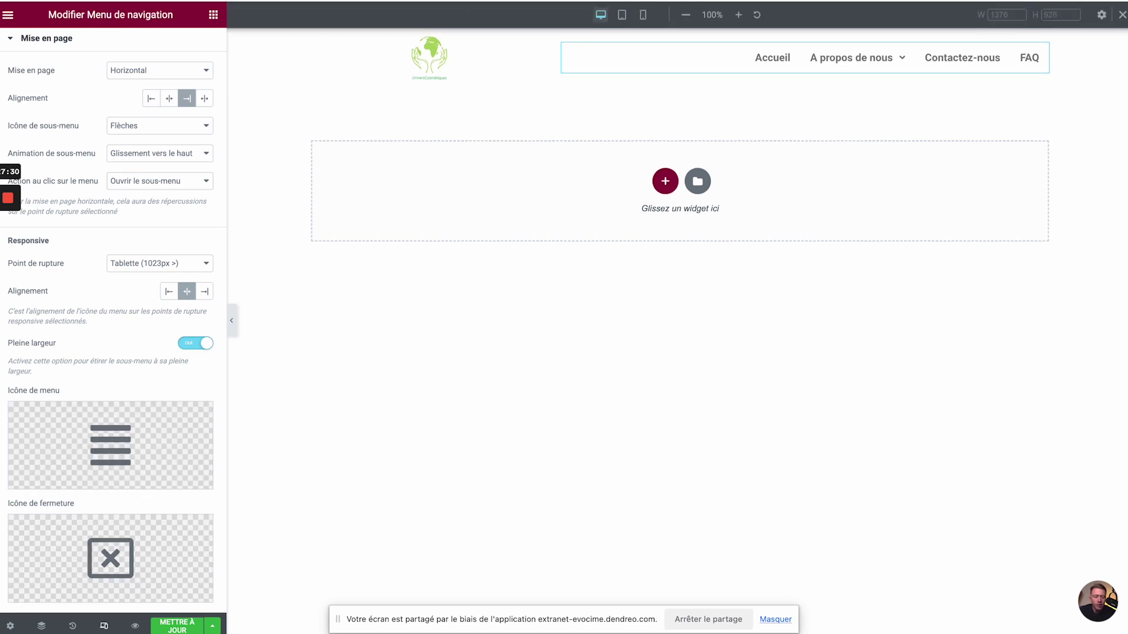
{"action": "left_click", "coordinate": [644, 16]}
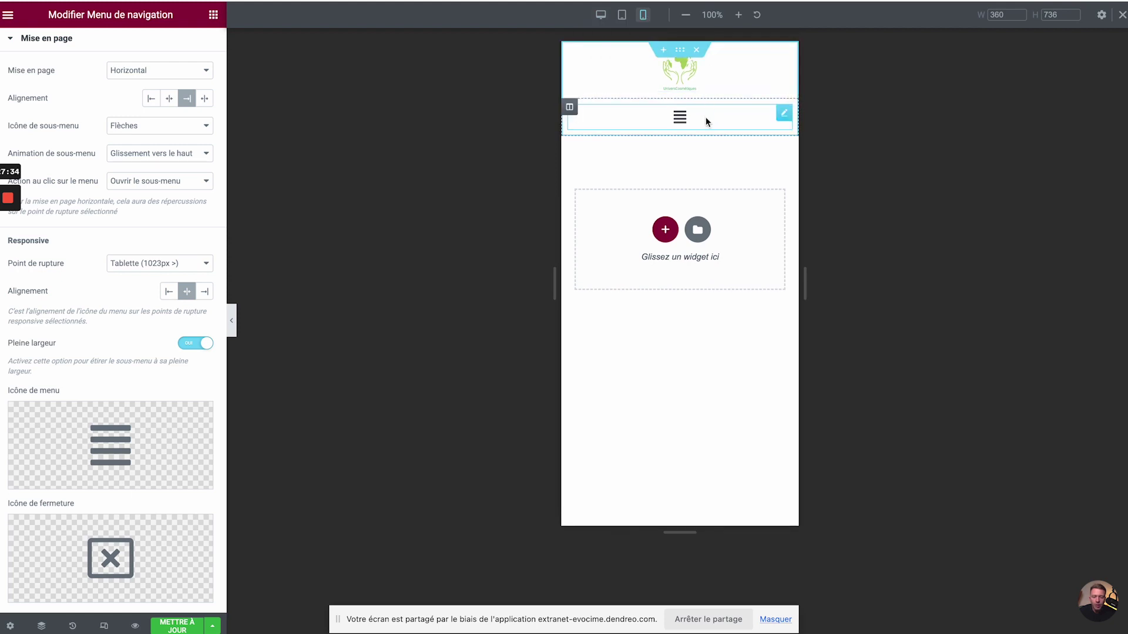
{"action": "left_click", "coordinate": [681, 118]}
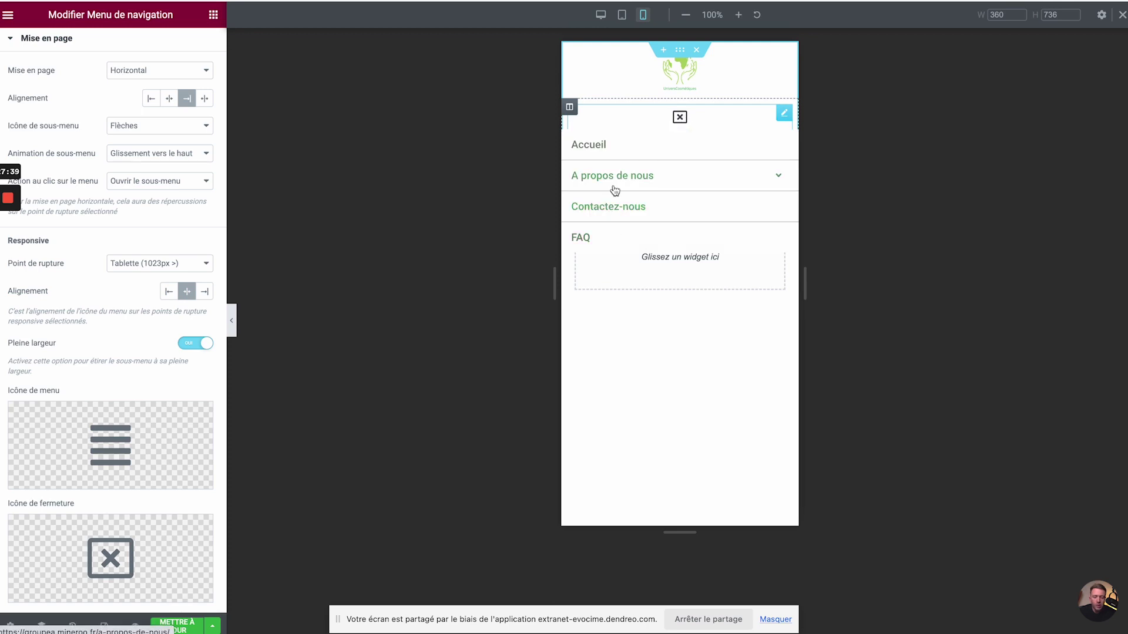
{"action": "left_click", "coordinate": [680, 115]}
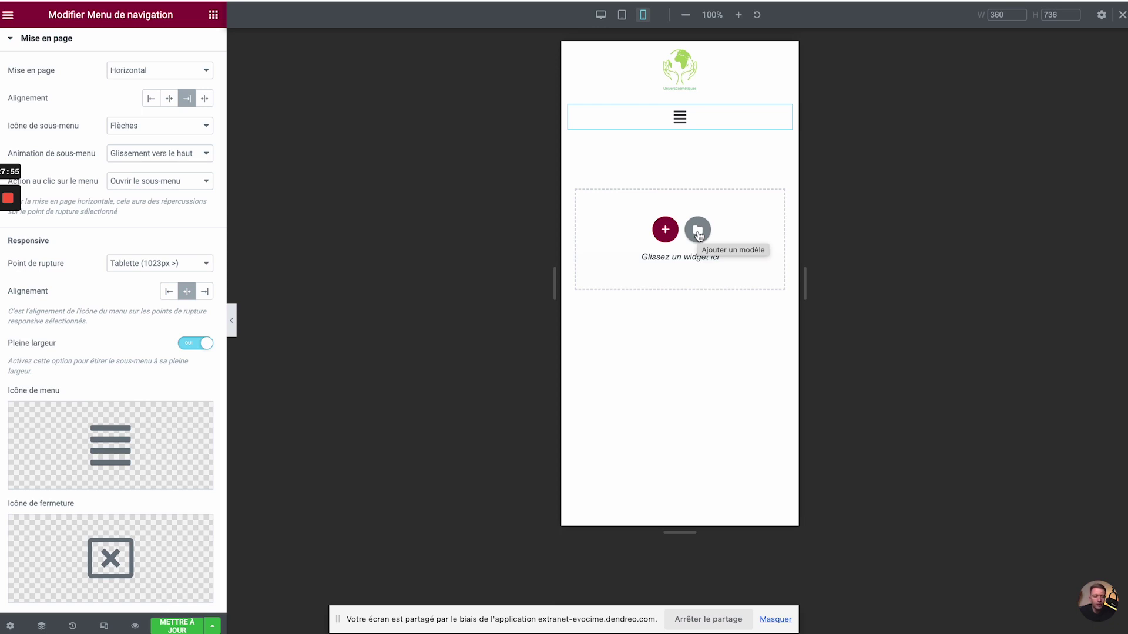
{"action": "left_click", "coordinate": [621, 15]}
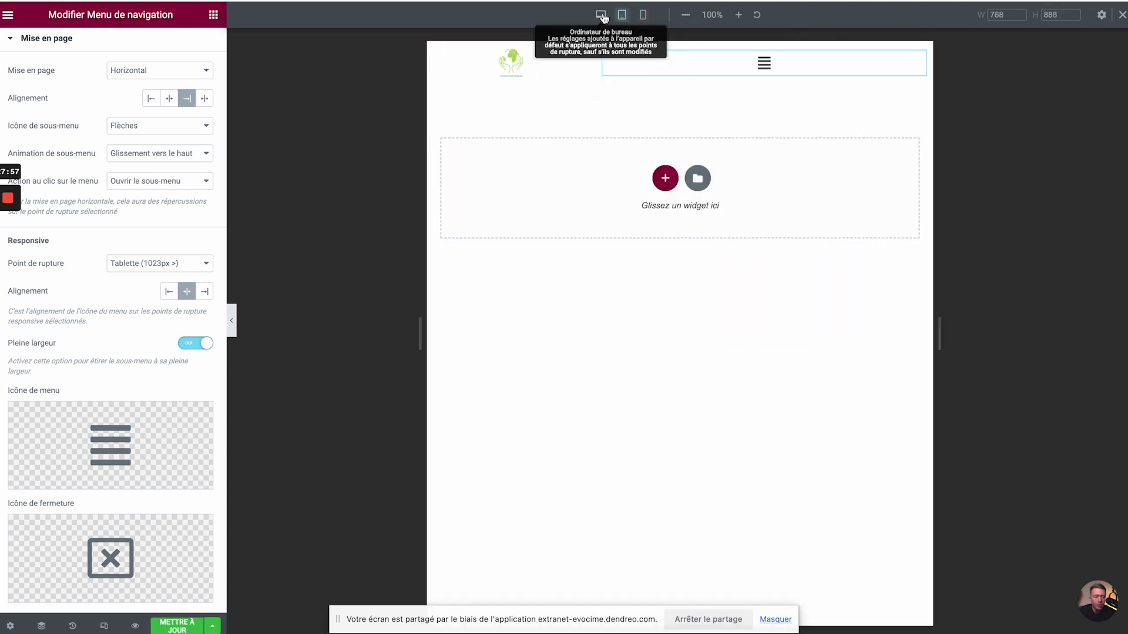
{"action": "left_click", "coordinate": [602, 16]}
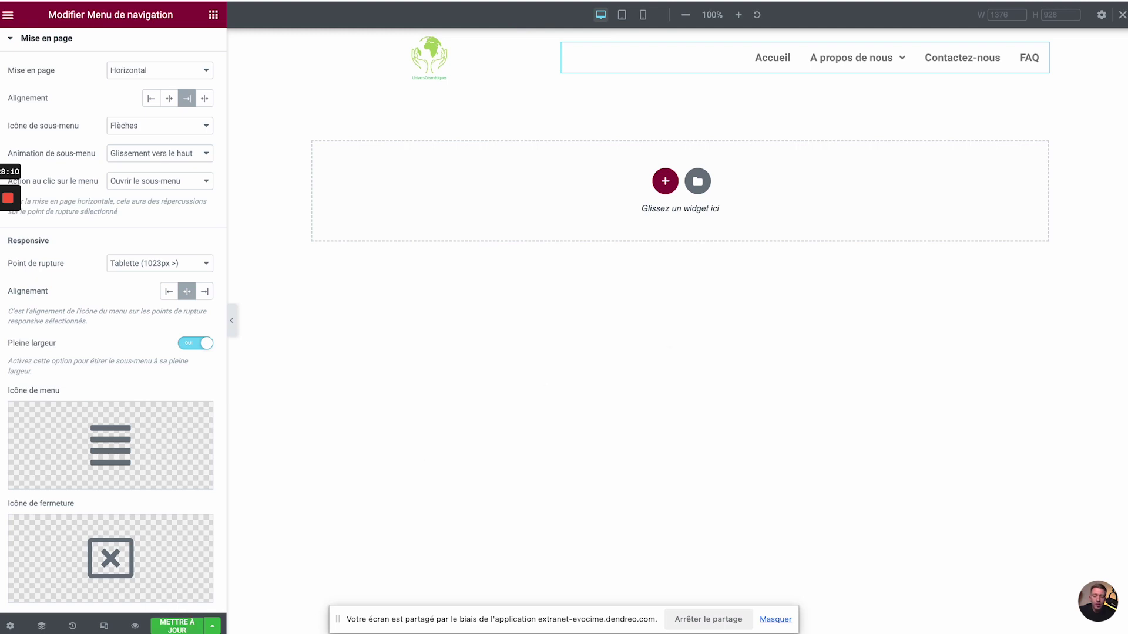
- Save the template and filter the widget panel with the search 'menu'
{"action": "left_click", "coordinate": [173, 627]}
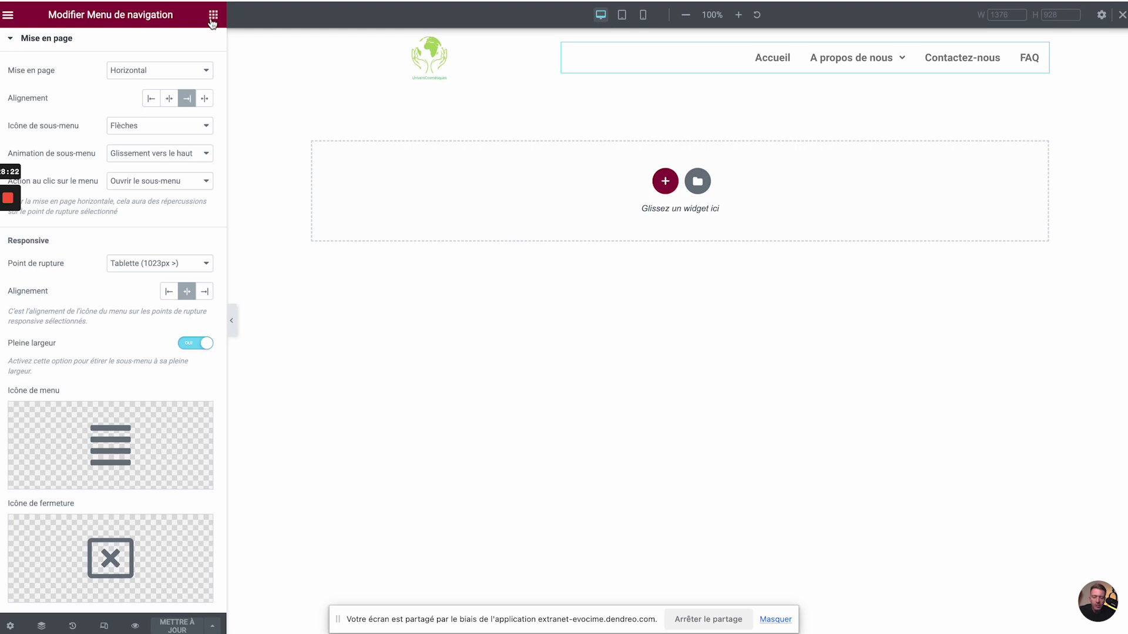
{"action": "left_click", "coordinate": [213, 18]}
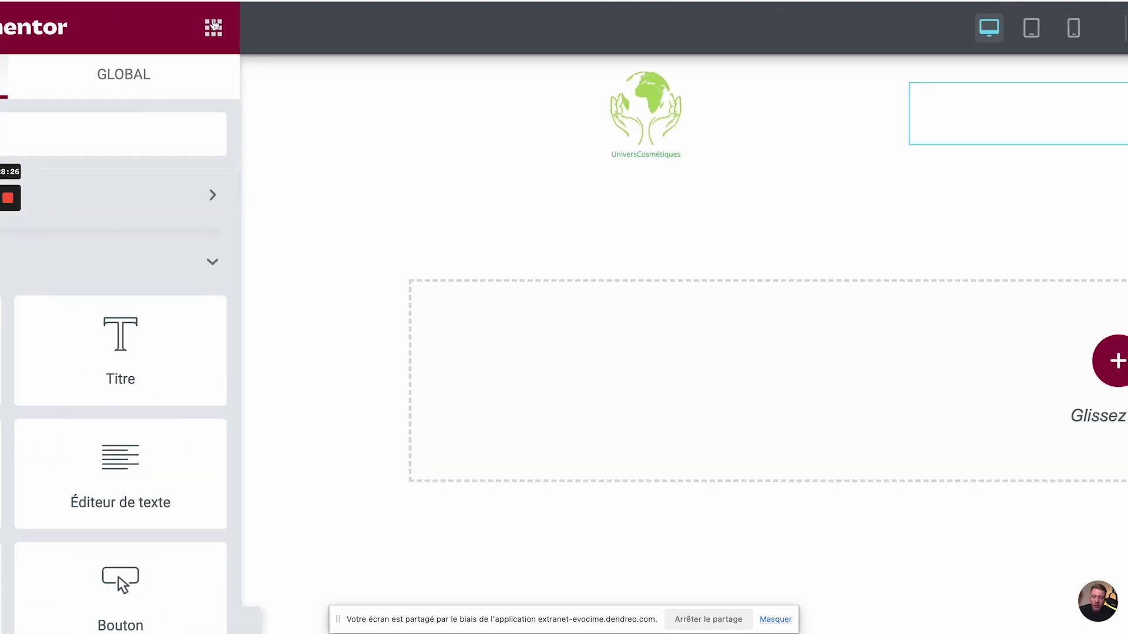
{"action": "left_click", "coordinate": [110, 141]}
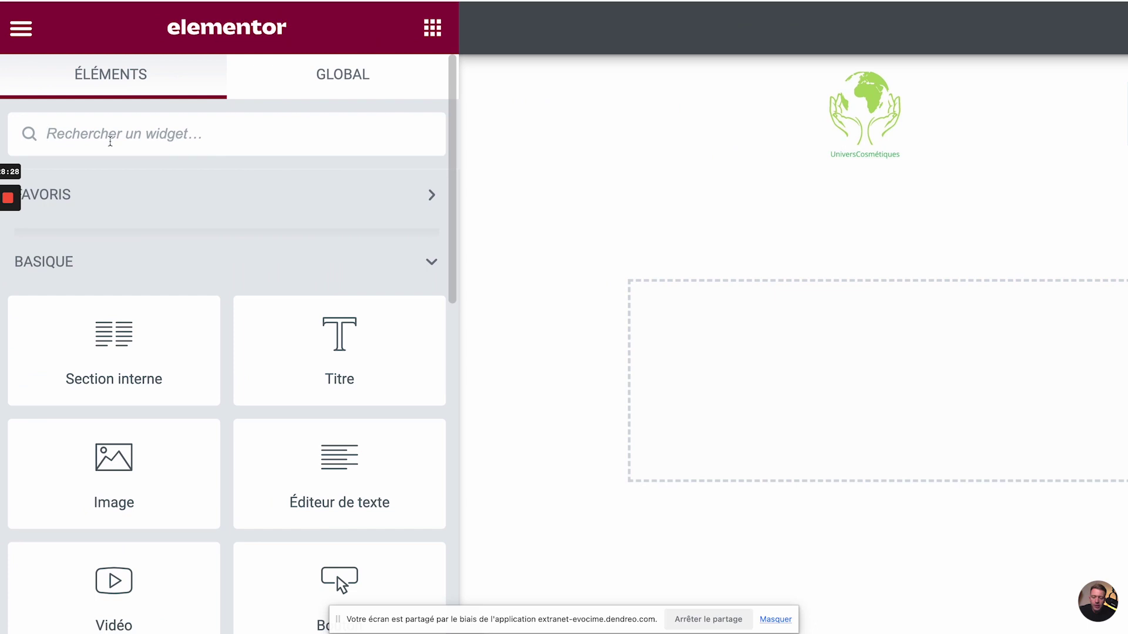
{"action": "type", "text": "menu"}
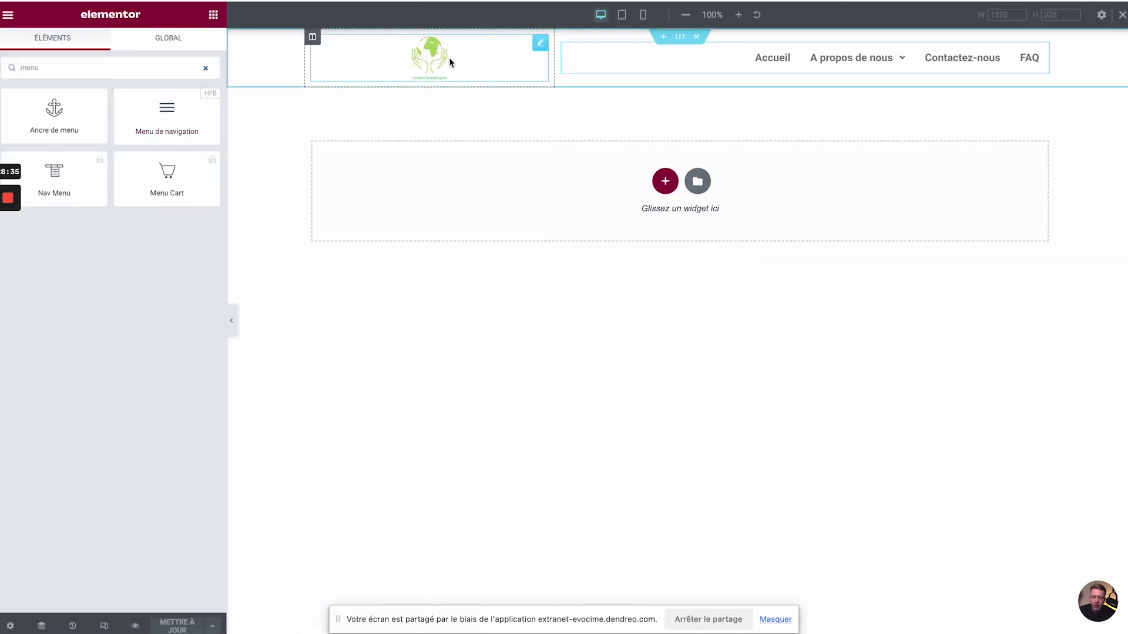
{"action": "left_click", "coordinate": [9, 18]}
- Exit Elementor, check the new header on the live site in a new tab, then return to admin
{"action": "left_click", "coordinate": [85, 278]}
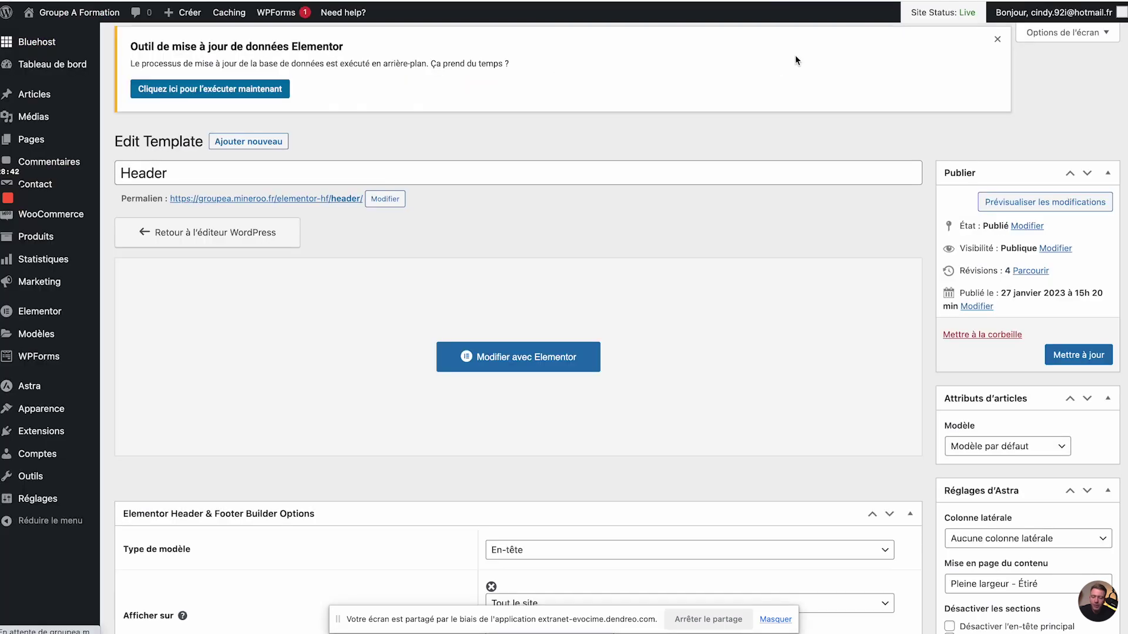
{"action": "mouse_move", "coordinate": [96, 21]}
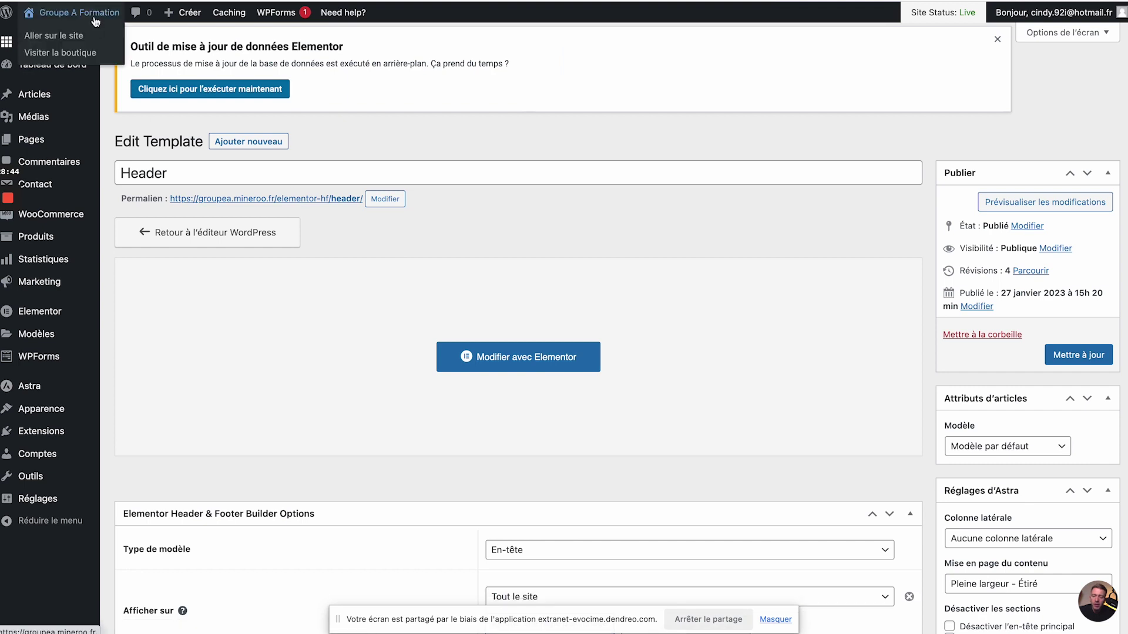
{"action": "right_click", "coordinate": [96, 19]}
{"action": "left_click", "coordinate": [106, 21]}
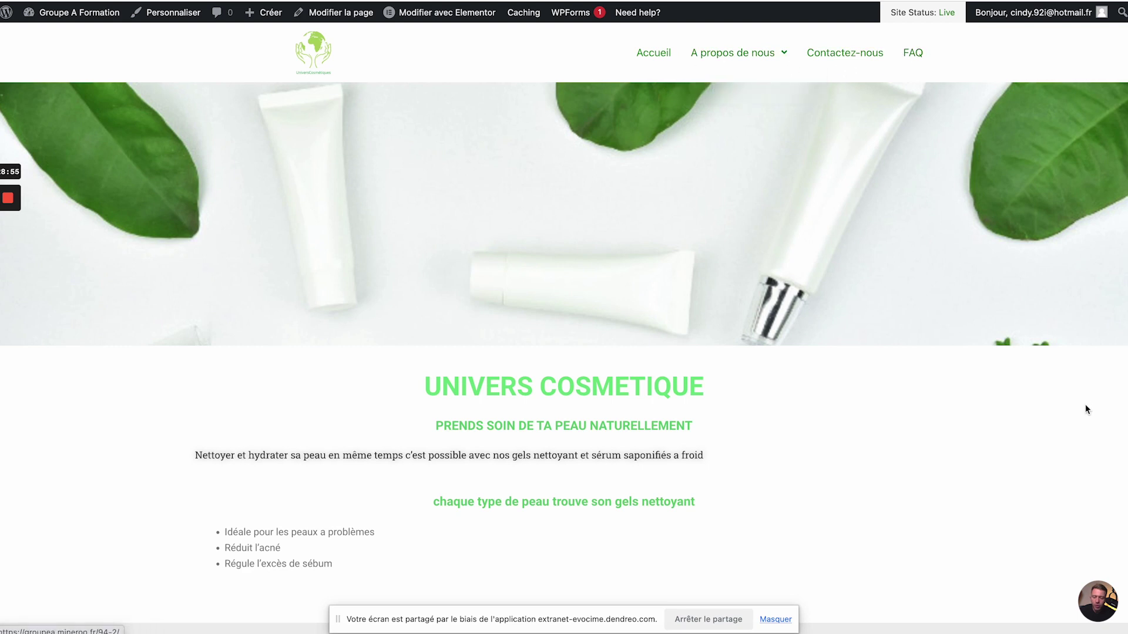
{"action": "scroll", "coordinate": [1084, 404], "scroll_direction": "down", "scroll_amount": 2}
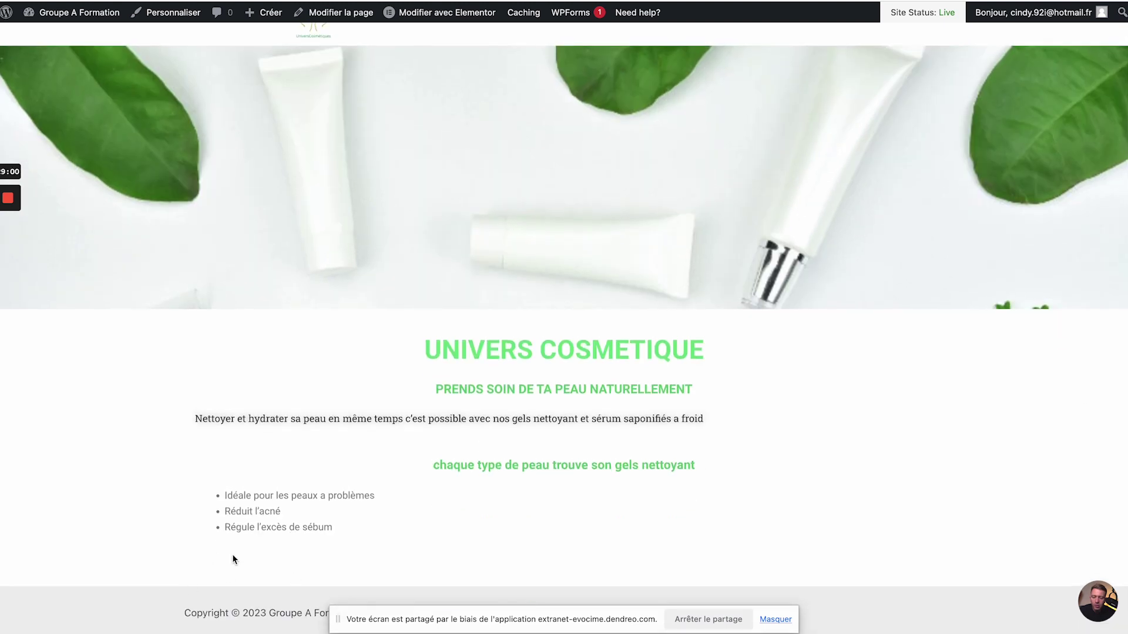
{"action": "left_click", "coordinate": [341, 13]}
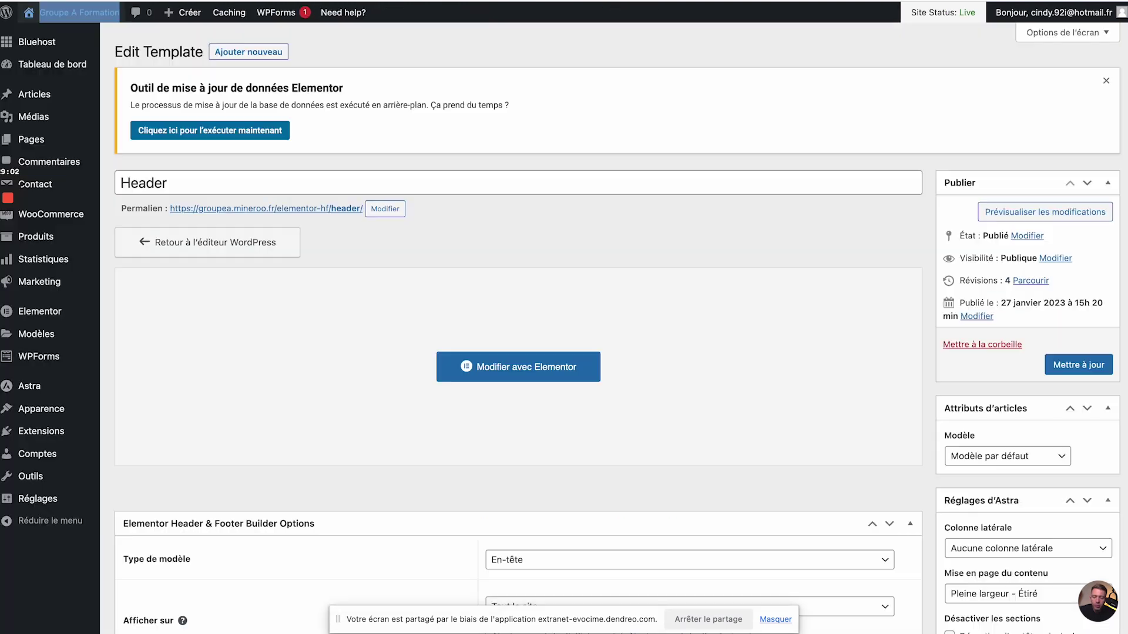
- Start a new template from Apparence > Elementor Header & Footer Builder with Ajouter nouveau
{"action": "mouse_move", "coordinate": [89, 133]}
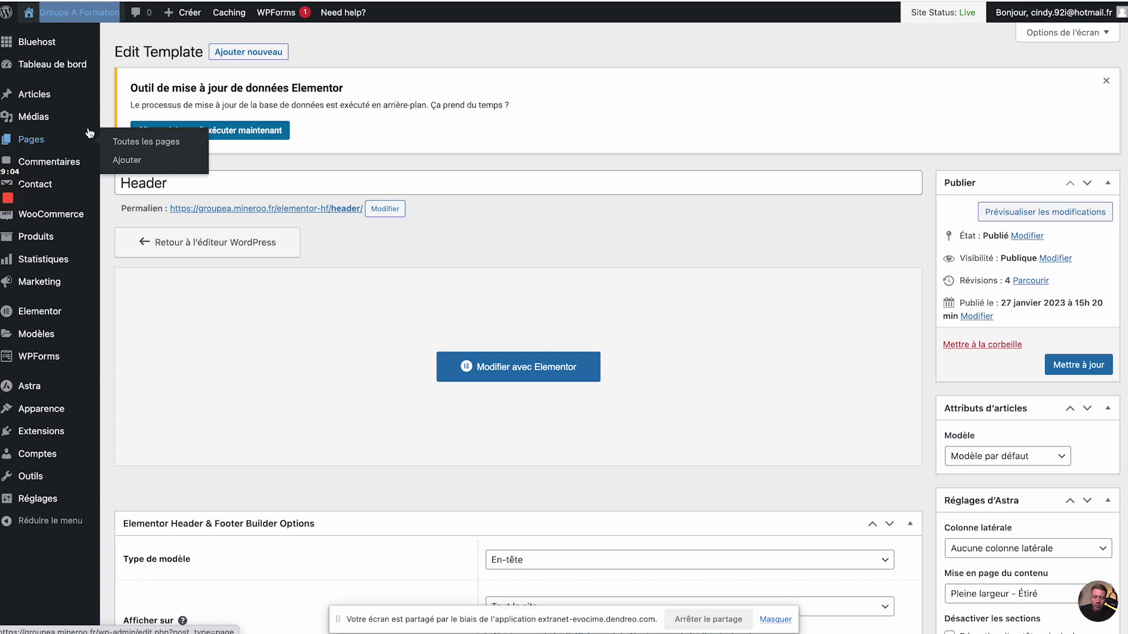
{"action": "mouse_move", "coordinate": [84, 259]}
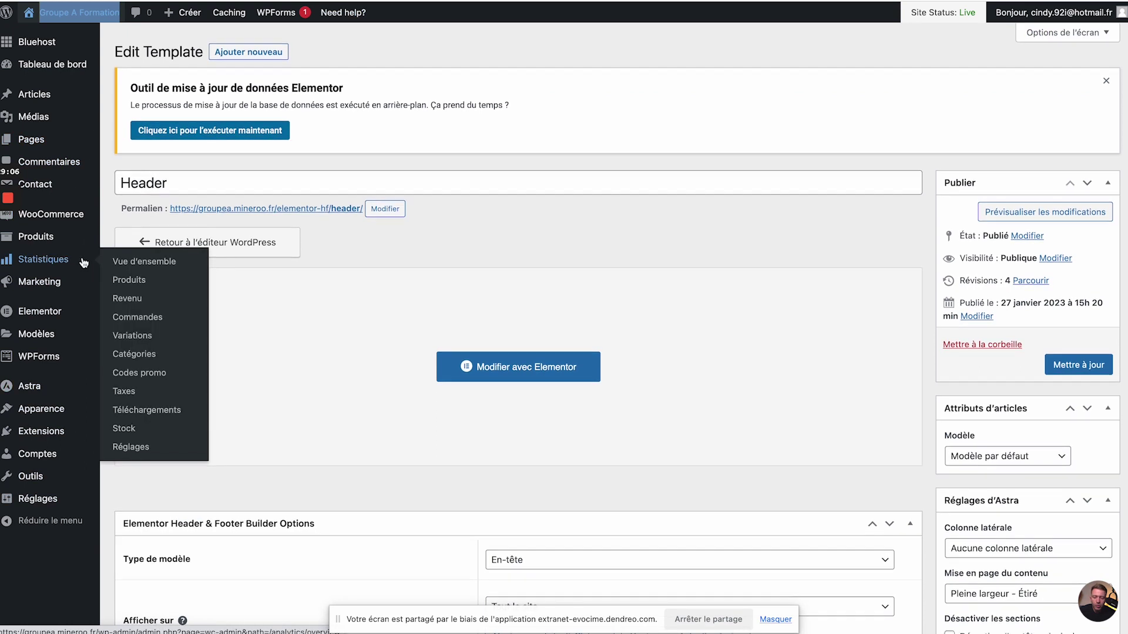
{"action": "mouse_move", "coordinate": [61, 414]}
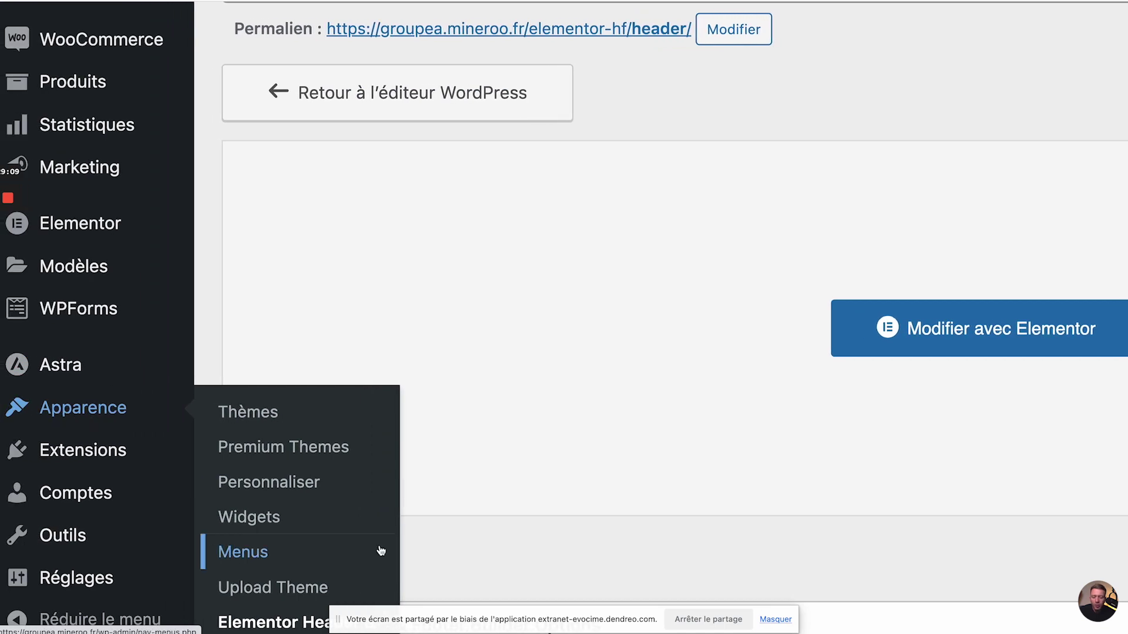
{"action": "scroll", "coordinate": [381, 550], "scroll_direction": "down", "scroll_amount": 1}
{"action": "left_click", "coordinate": [287, 558]}
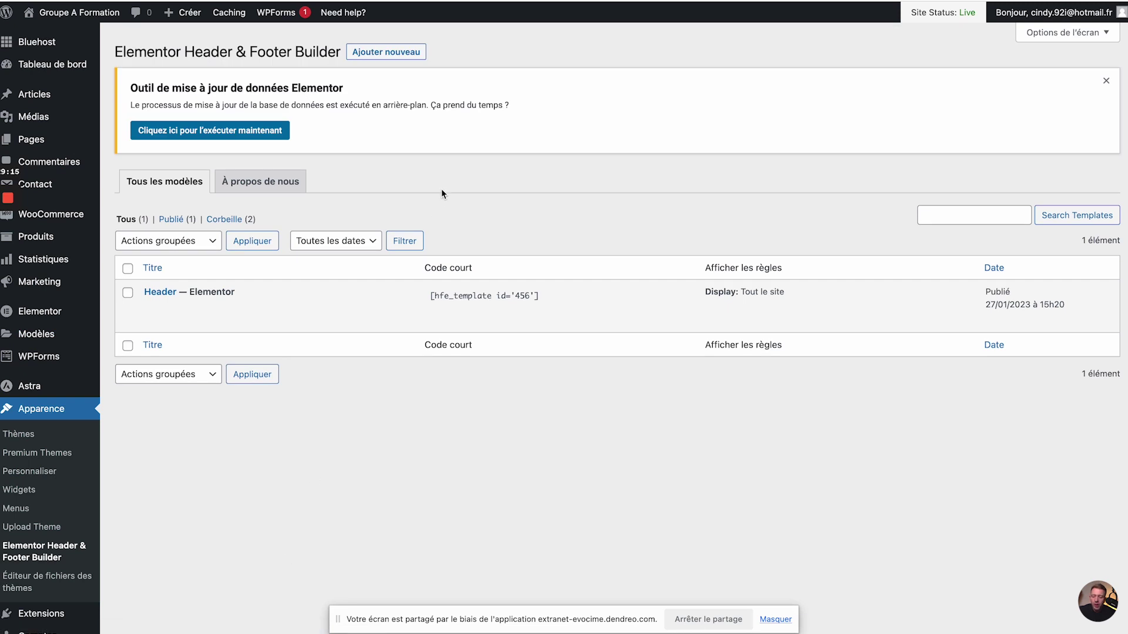
{"action": "left_click", "coordinate": [373, 51]}
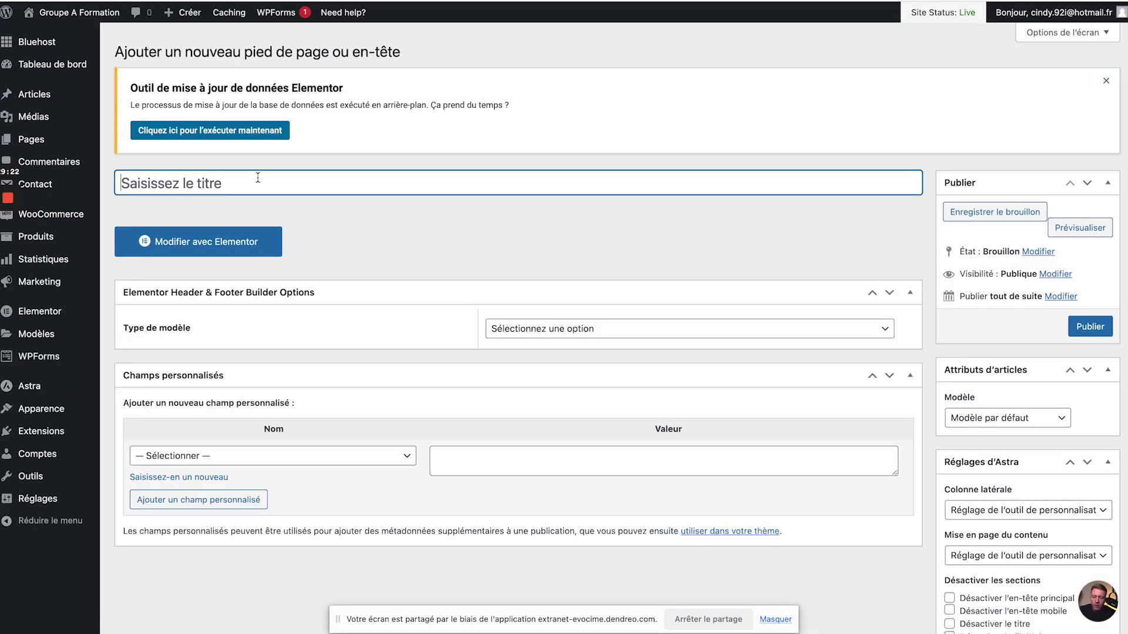
- Title the template 'Footer', make it a Pied de page shown on Tout le site, and publish it
{"action": "type", "text": "Footer"}
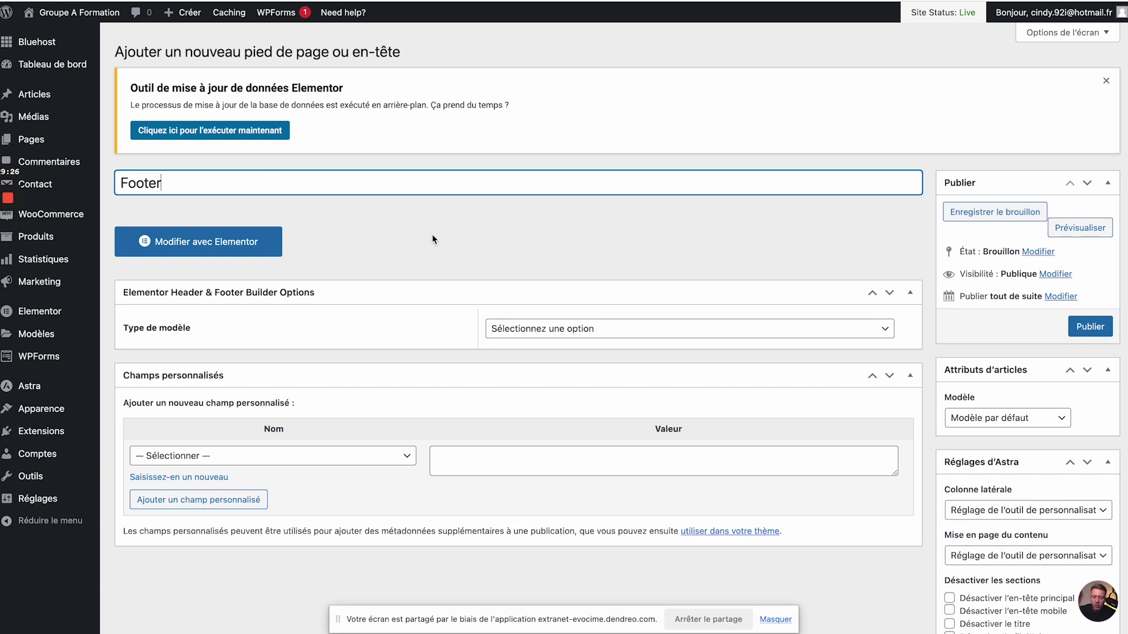
{"action": "left_click", "coordinate": [457, 336]}
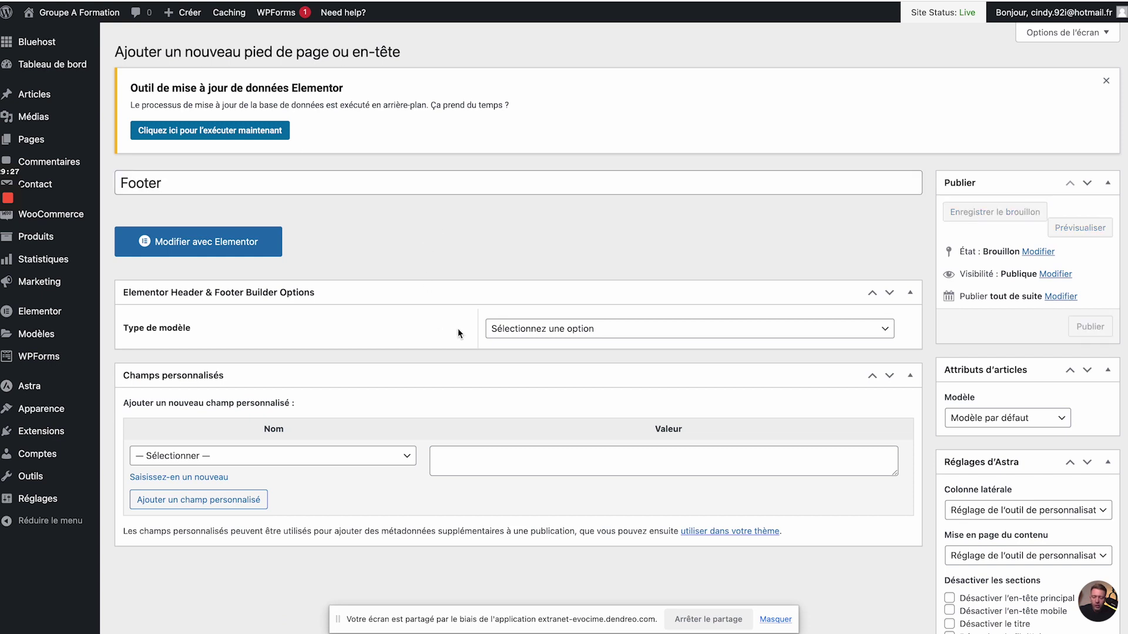
{"action": "left_click", "coordinate": [586, 332]}
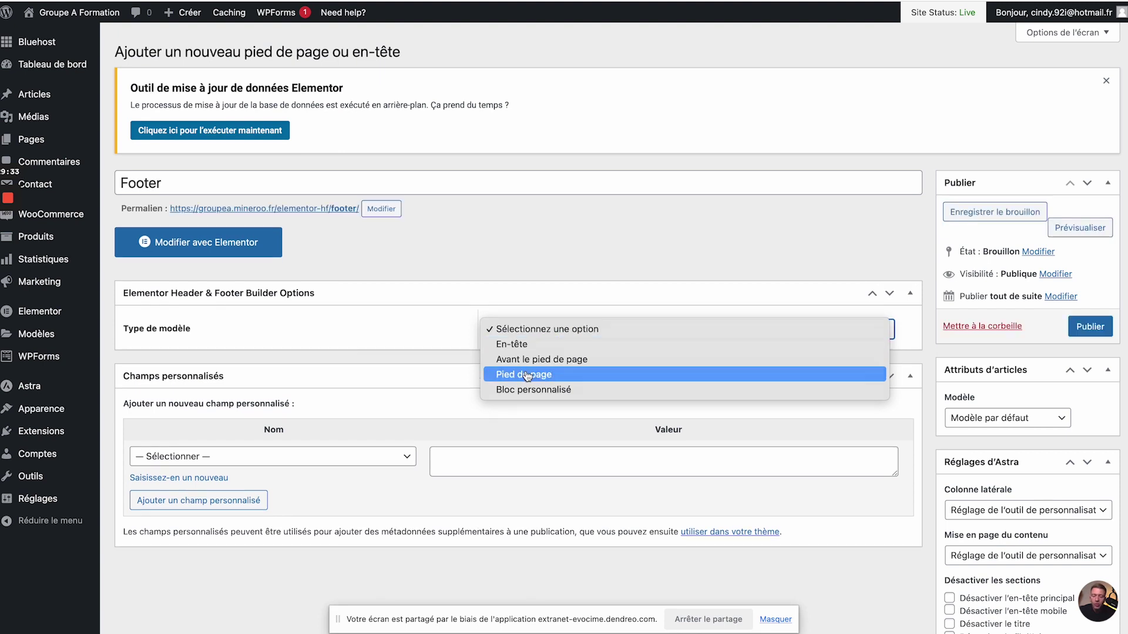
{"action": "left_click", "coordinate": [528, 375]}
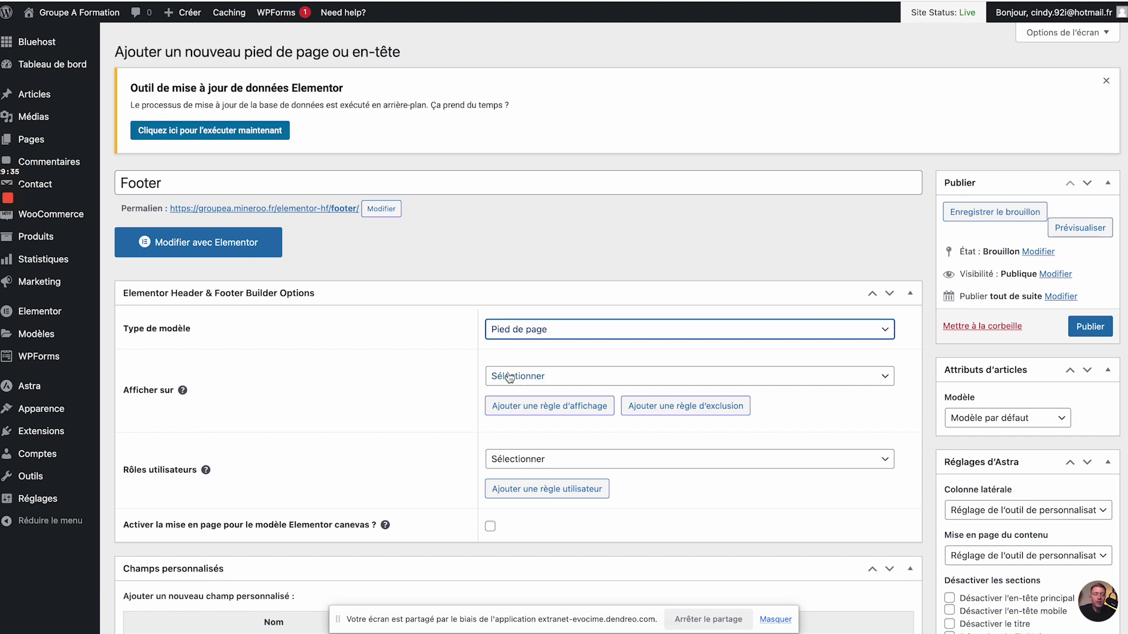
{"action": "left_click", "coordinate": [508, 376]}
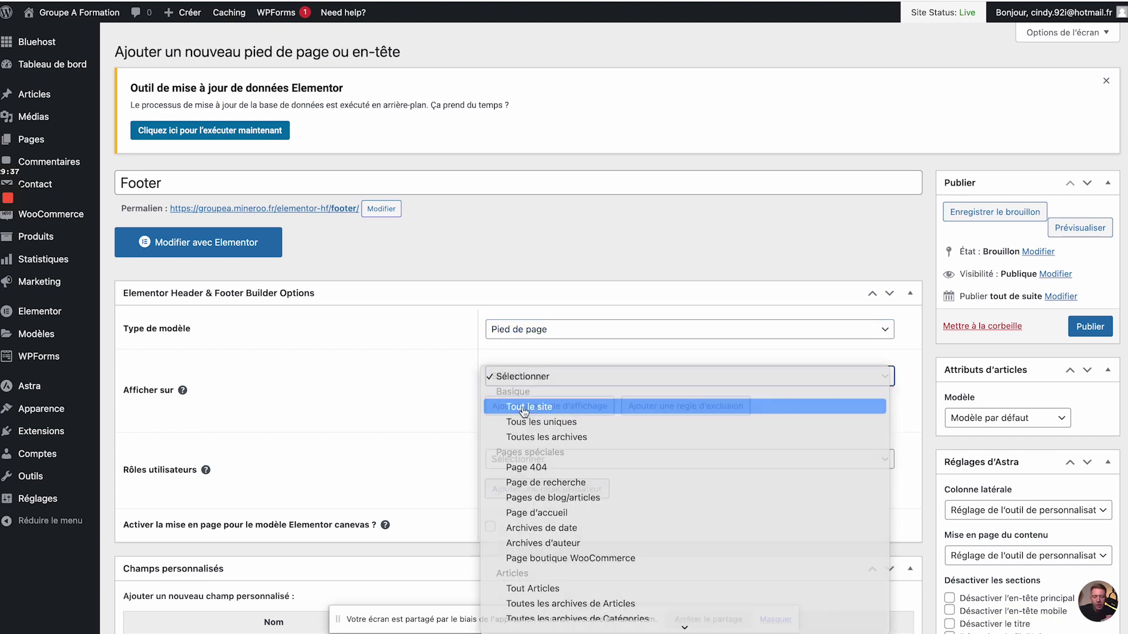
{"action": "left_click", "coordinate": [522, 407]}
{"action": "left_click", "coordinate": [1090, 327]}
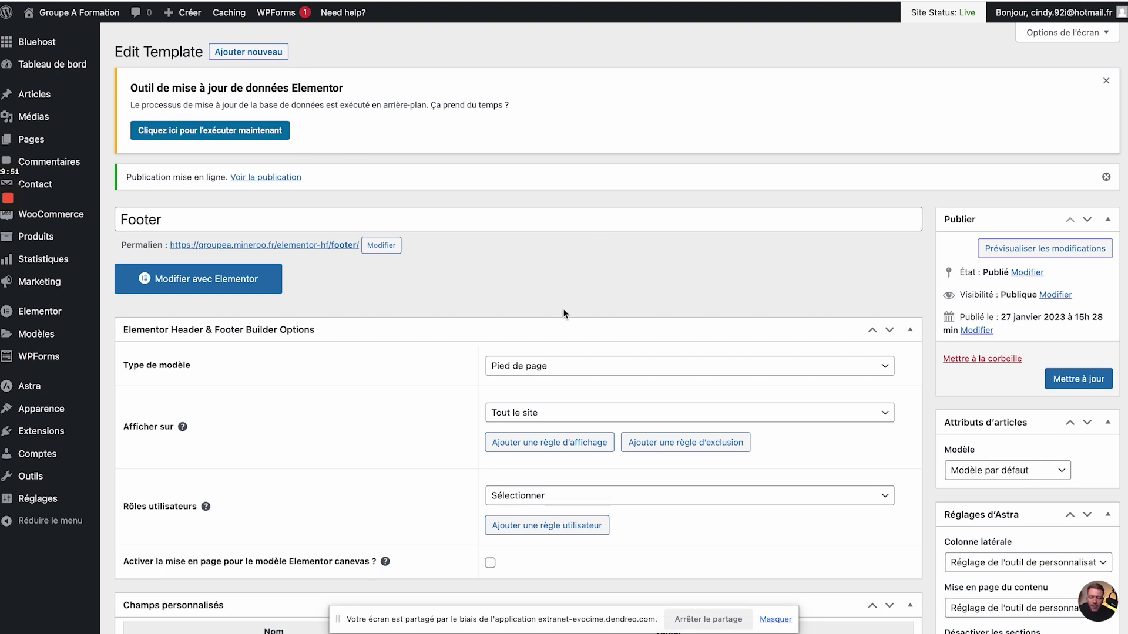
- Launch the Footer template in Elementor via Modifier avec Elementor
{"action": "left_click", "coordinate": [166, 281]}
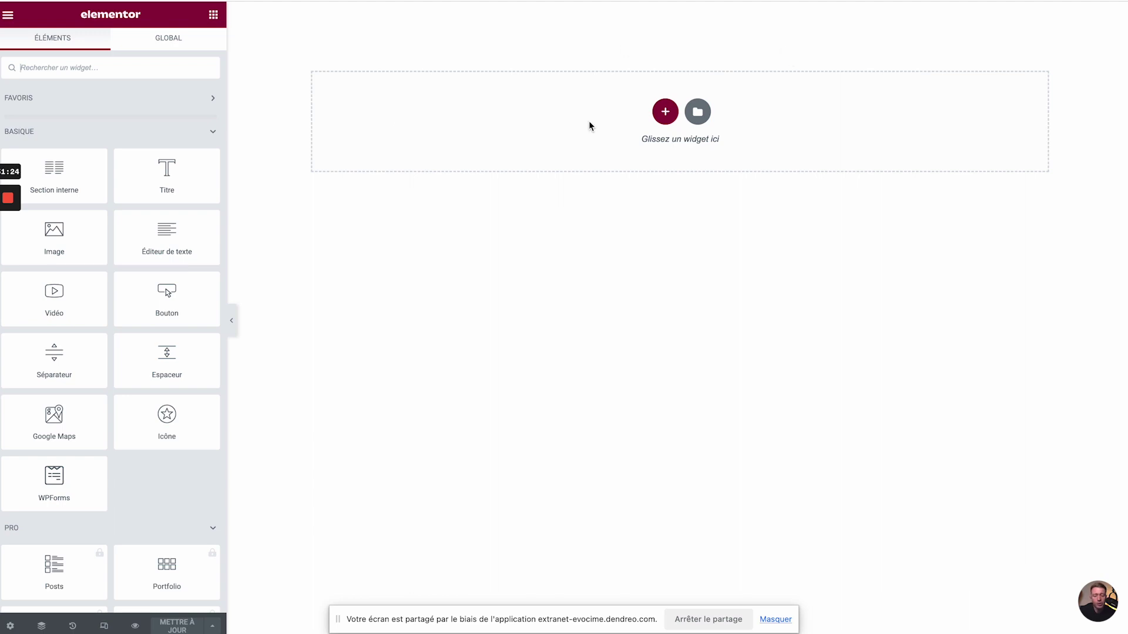
- Add a three-column section and insert the UniversCosmétiques logo image in its first column
{"action": "left_click", "coordinate": [660, 121]}
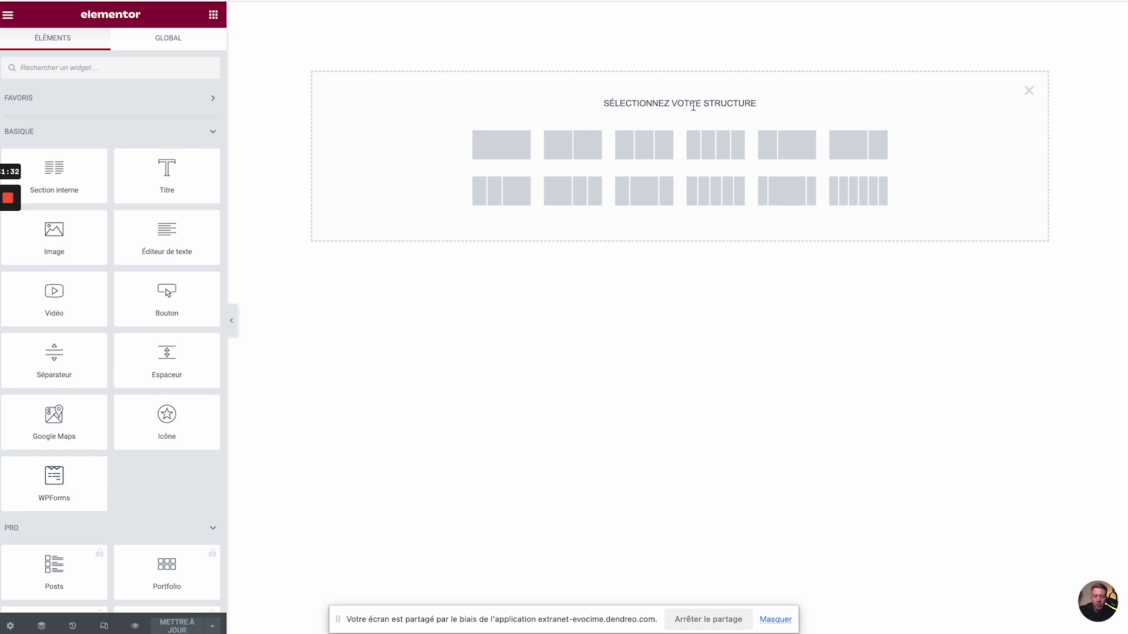
{"action": "left_click", "coordinate": [649, 146]}
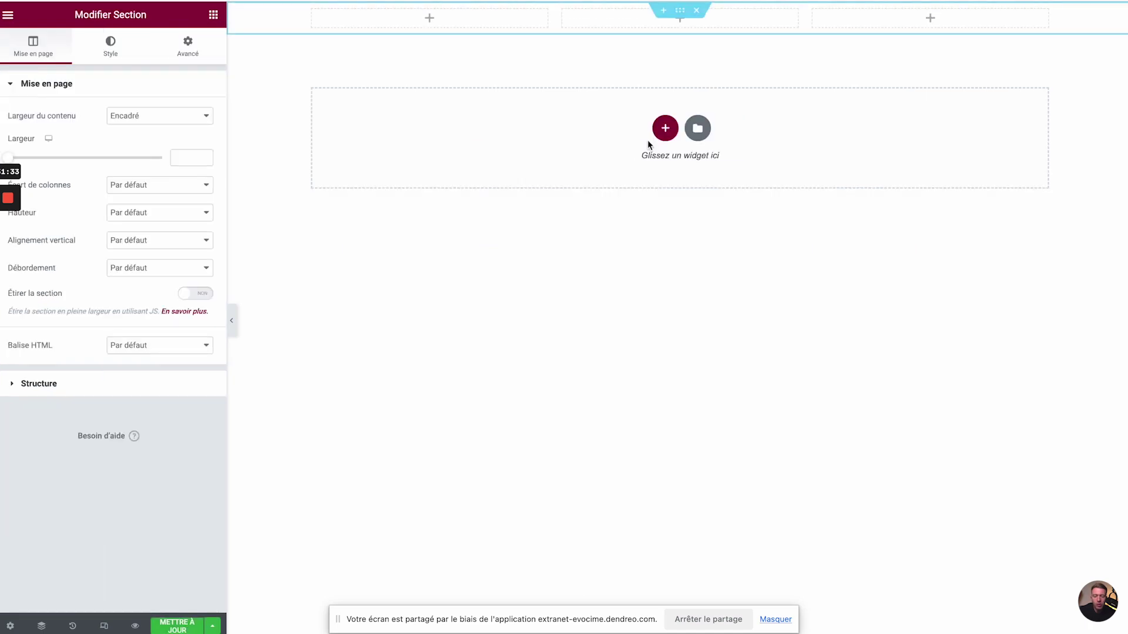
{"action": "left_click", "coordinate": [213, 15]}
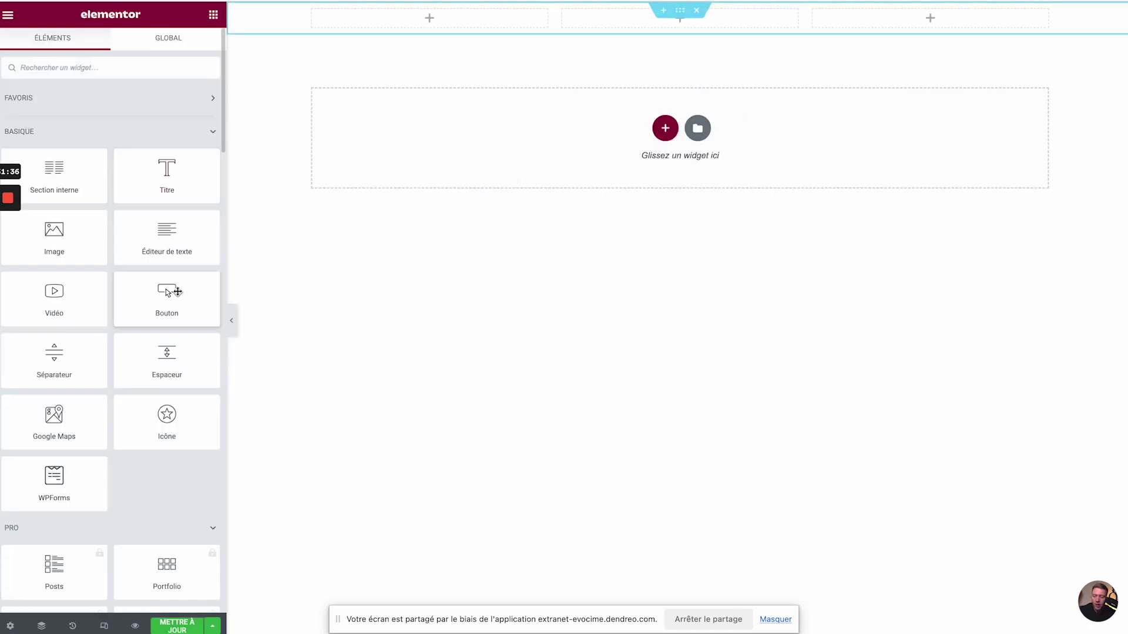
{"action": "left_click_drag", "start_coordinate": [81, 219], "coordinate": [395, 25]}
{"action": "left_click", "coordinate": [130, 169]}
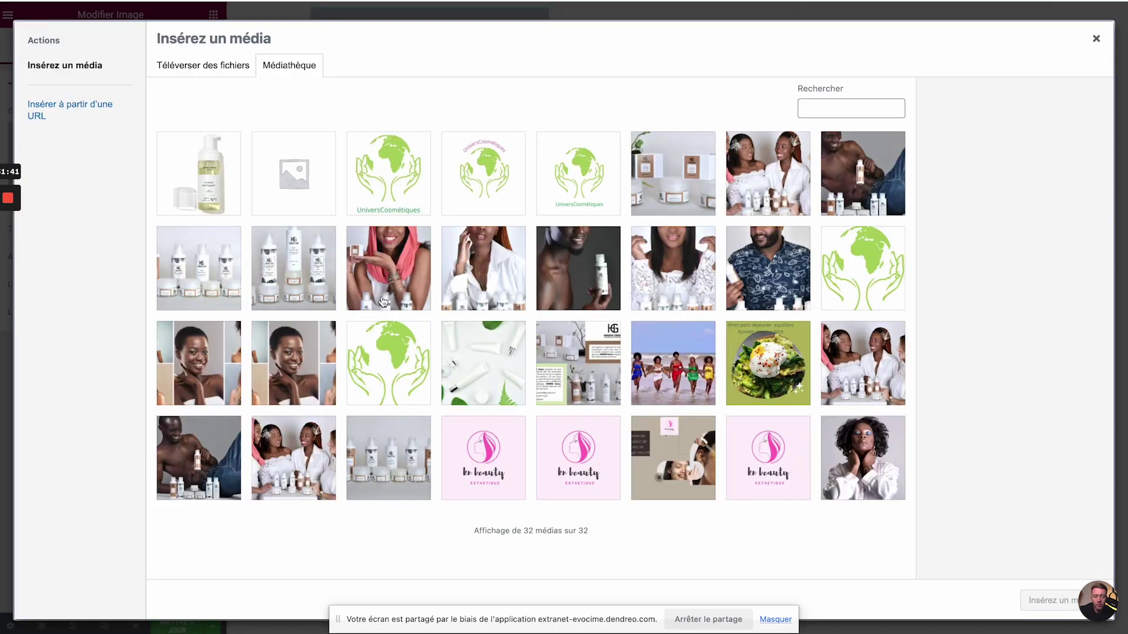
{"action": "left_click", "coordinate": [426, 184]}
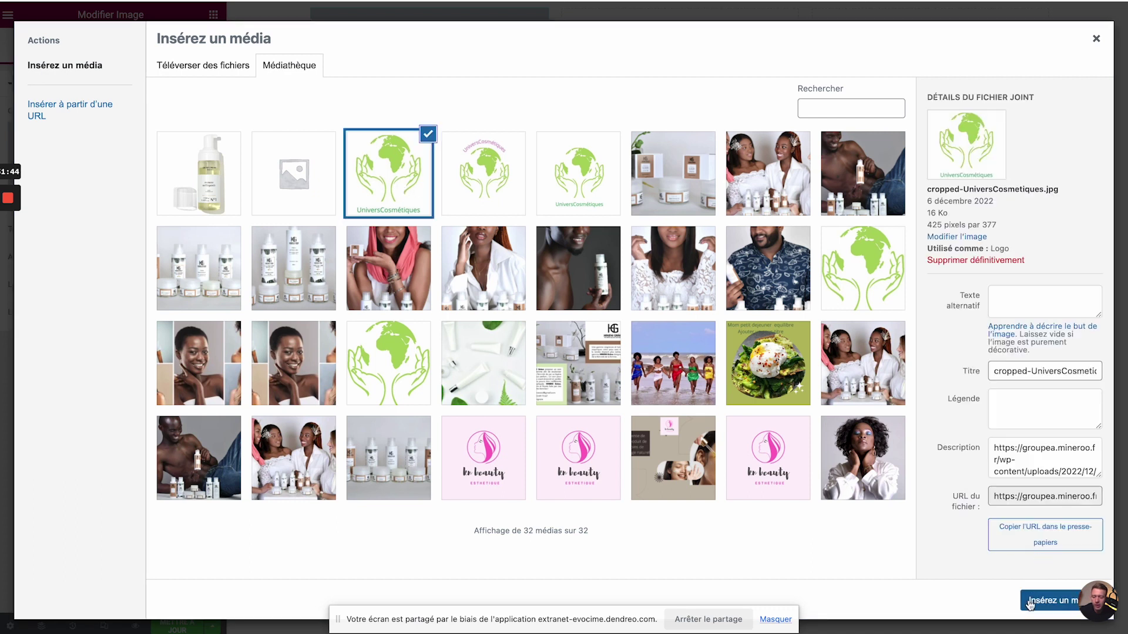
{"action": "left_click", "coordinate": [1029, 602]}
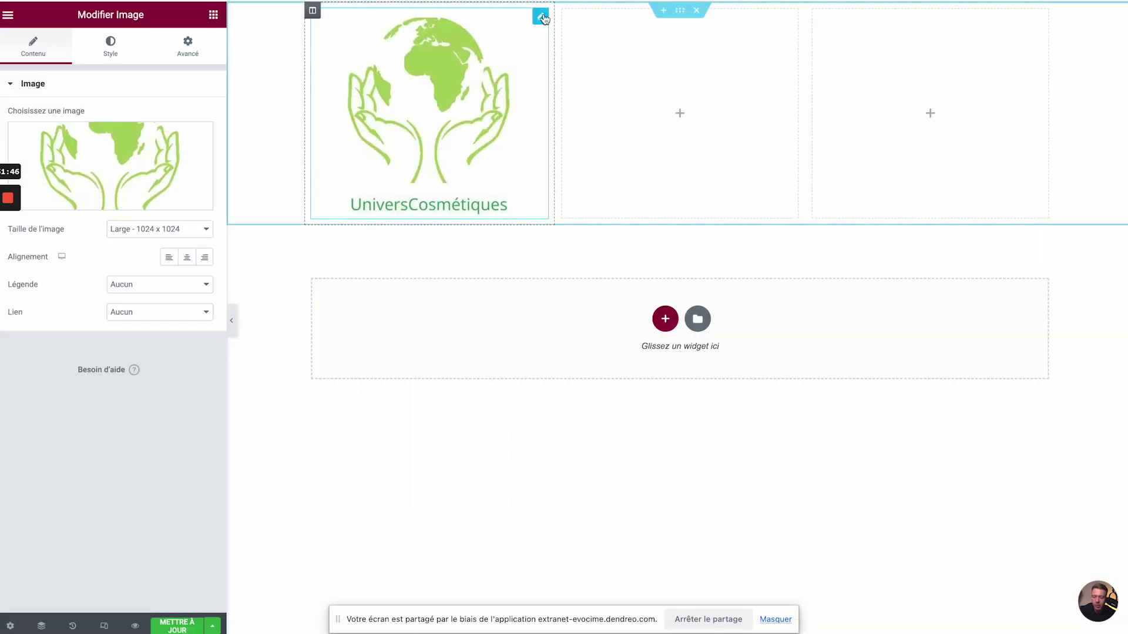
- Shrink the logo to 42% width and place a text block beneath it
{"action": "left_click", "coordinate": [111, 44]}
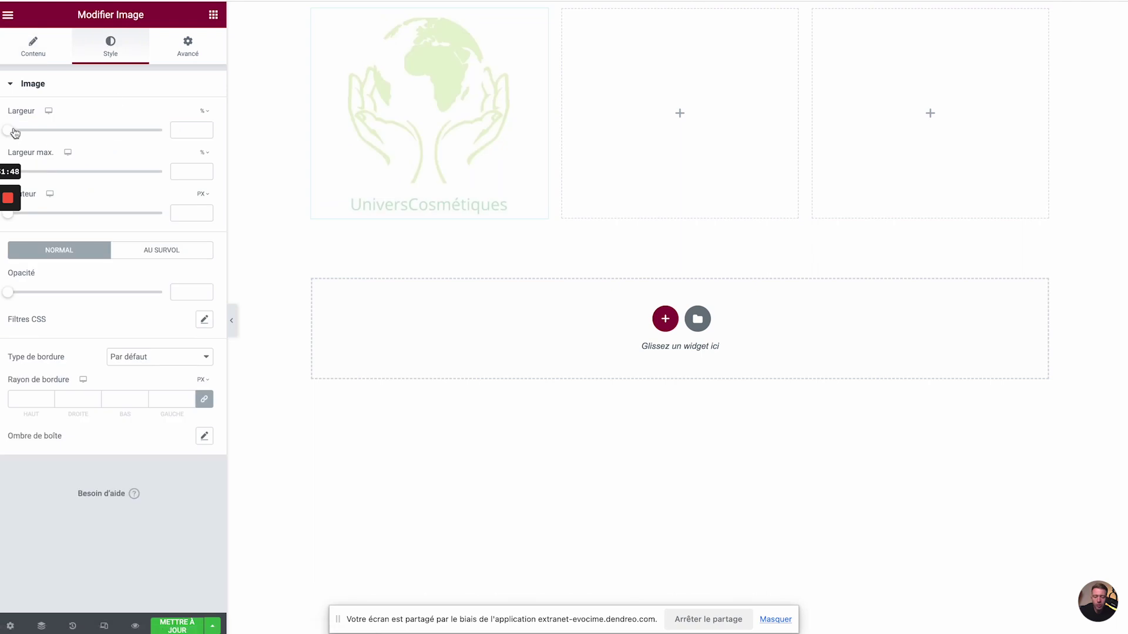
{"action": "left_click_drag", "start_coordinate": [15, 131], "coordinate": [75, 124]}
{"action": "left_click", "coordinate": [213, 15]}
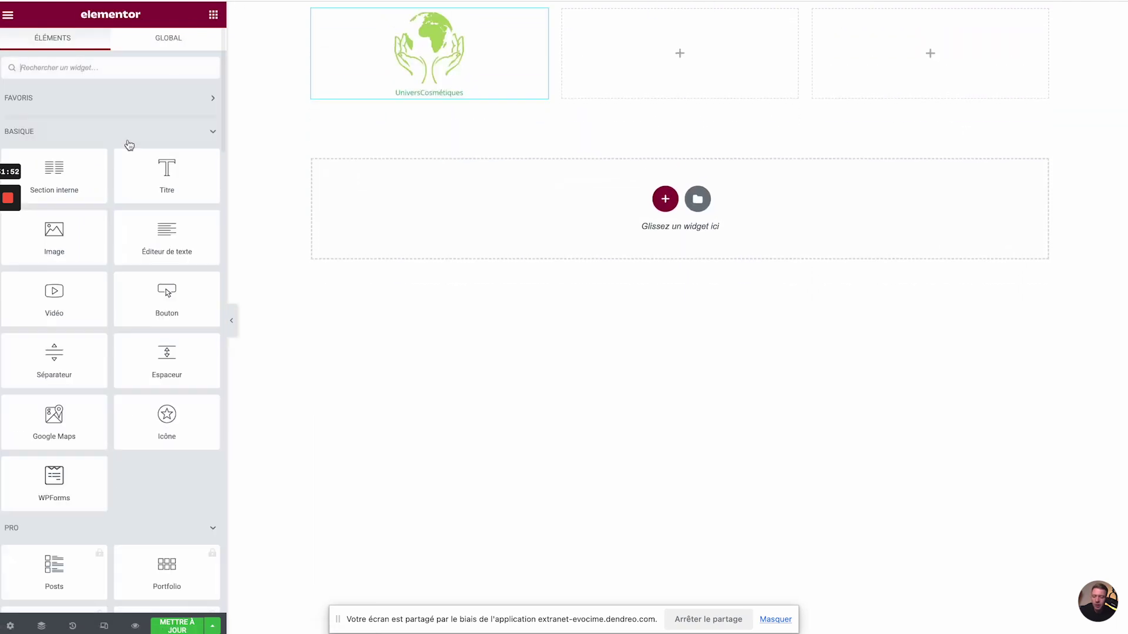
{"action": "left_click_drag", "start_coordinate": [143, 233], "coordinate": [348, 97]}
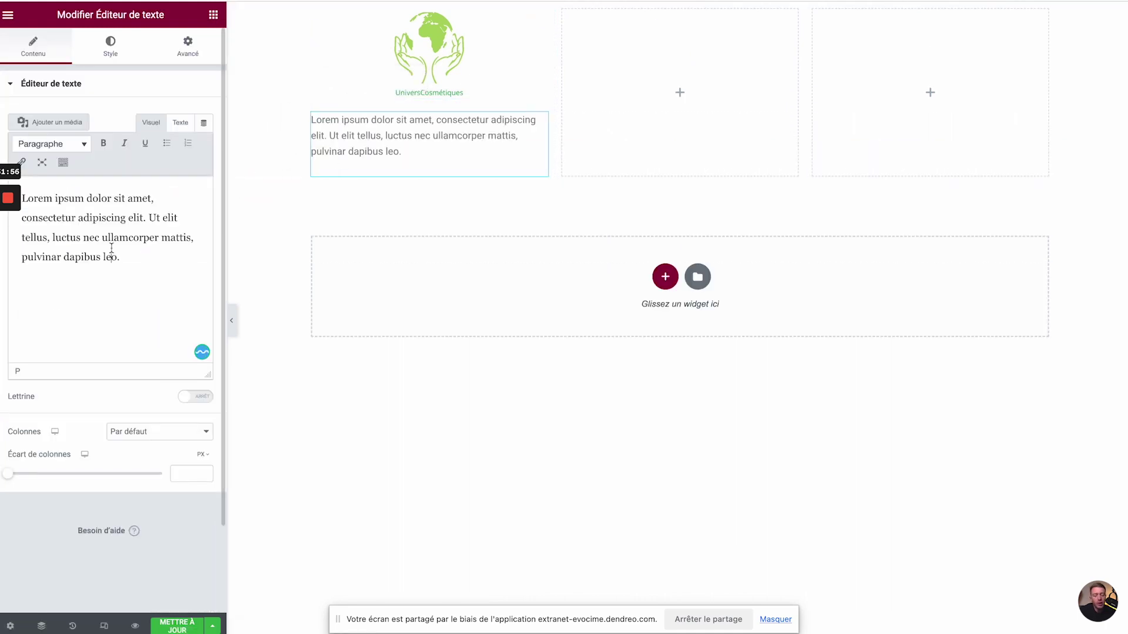
- Replace the placeholder with the company's Kbis registration number and, on a second line, its address
{"action": "triple_click", "coordinate": [112, 248]}
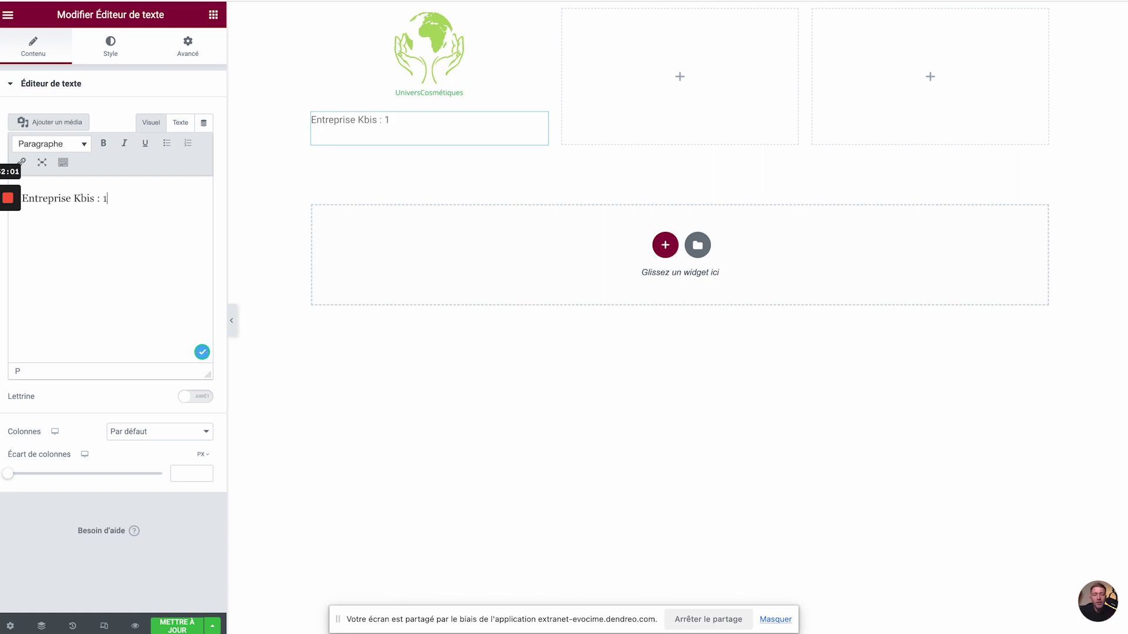
{"action": "key", "text": "Return"}
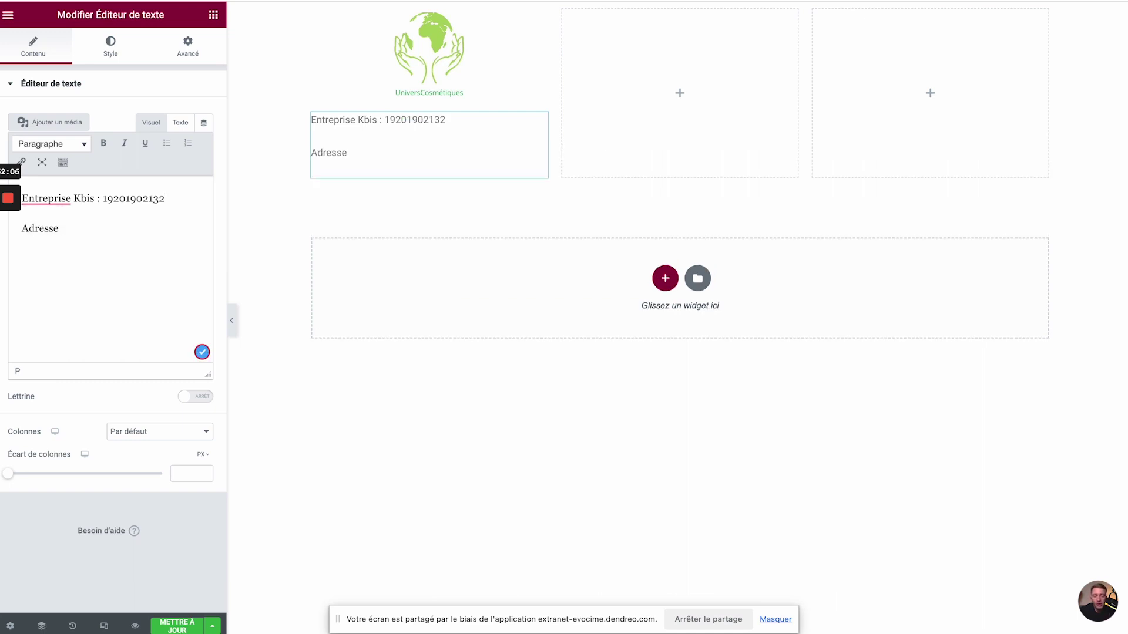
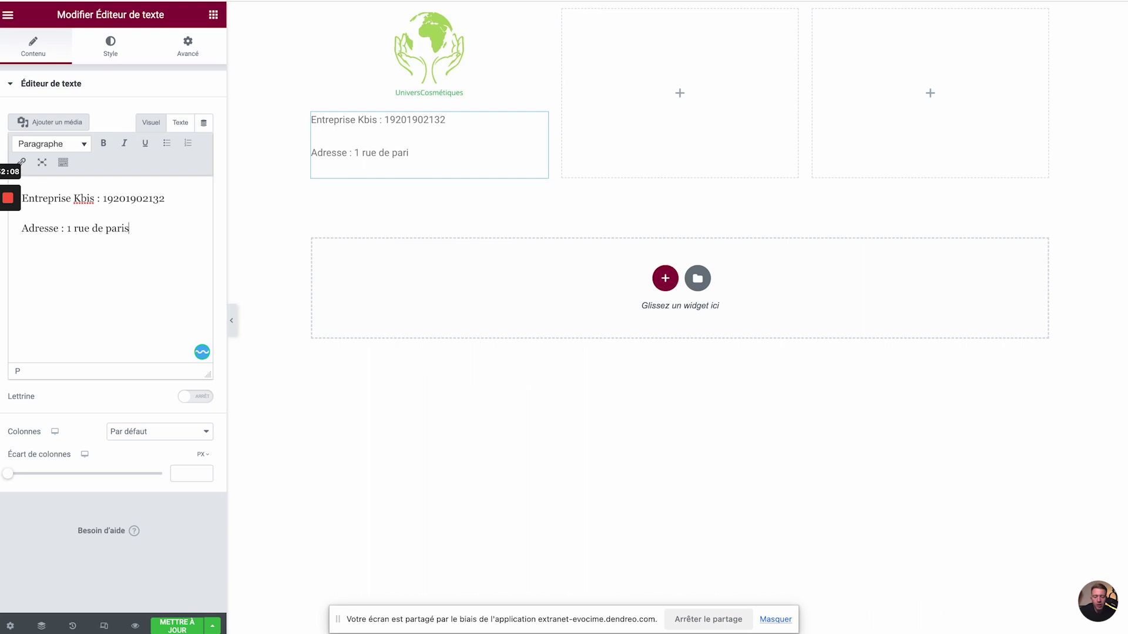
{"action": "key", "text": "Home"}
{"action": "key", "text": "BackSpace"}
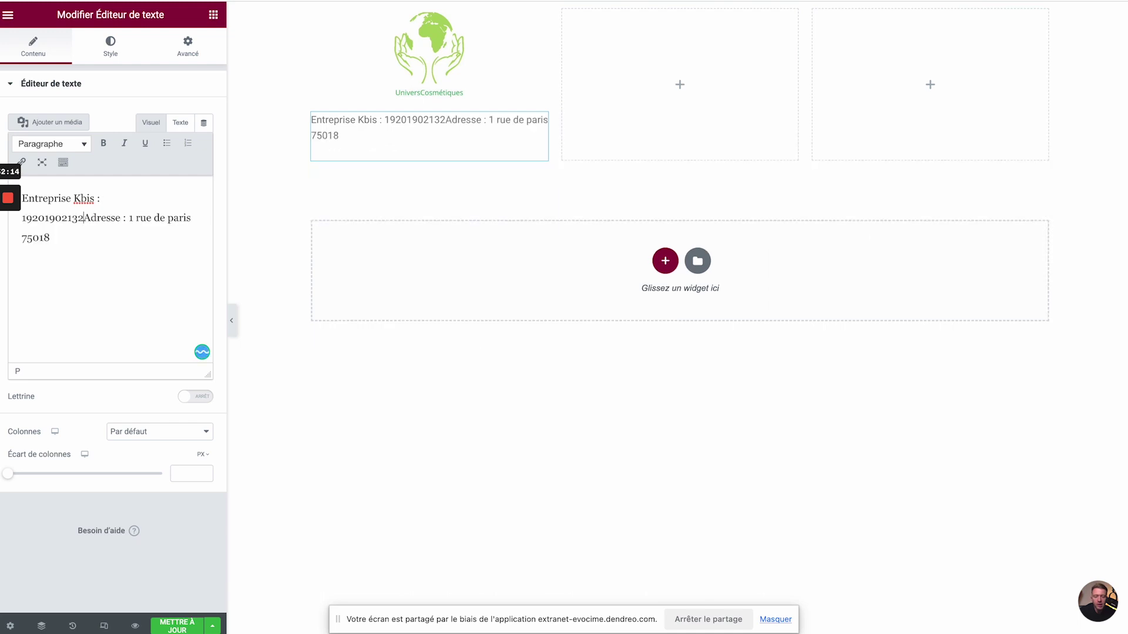
{"action": "key", "text": "shift+Return"}
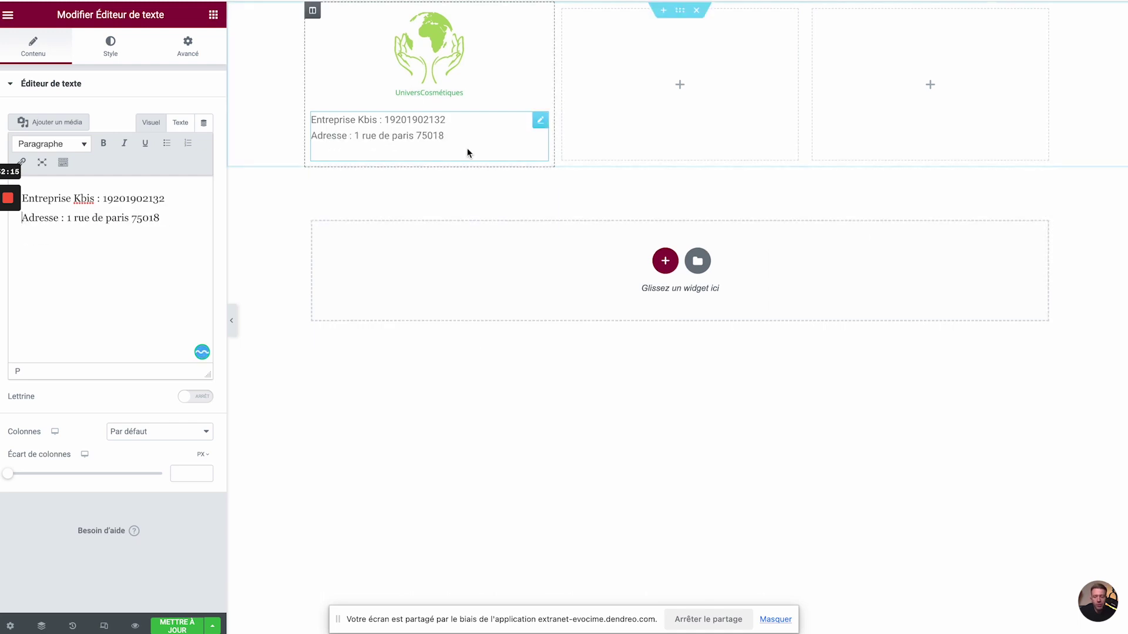
- Set the logo's alignment to Gauche
{"action": "left_click", "coordinate": [539, 17]}
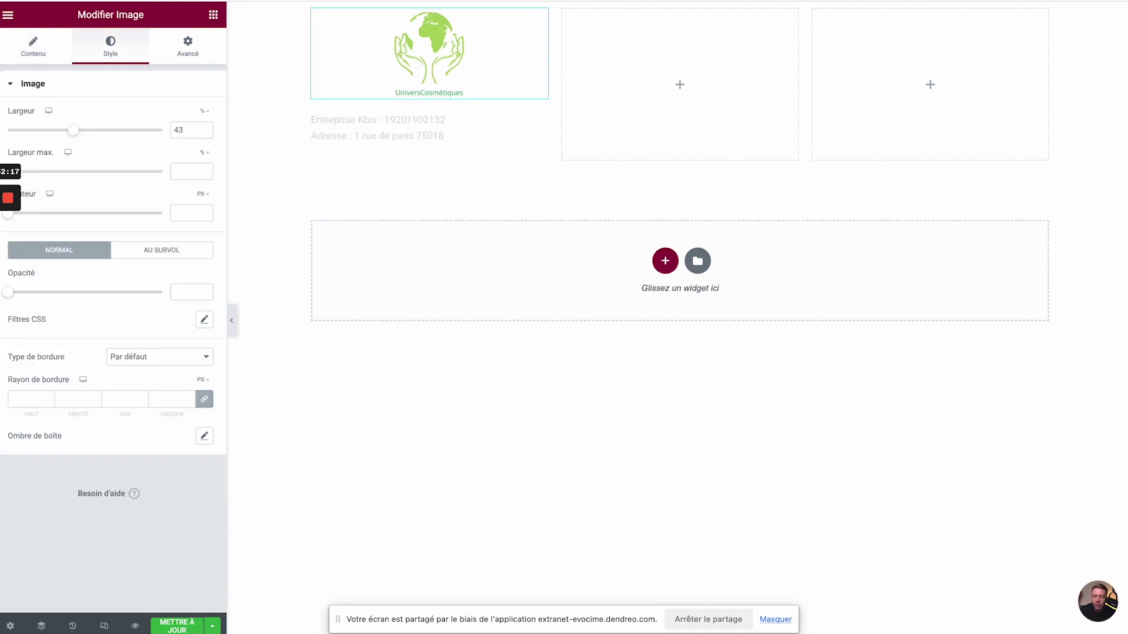
{"action": "left_click", "coordinate": [33, 46]}
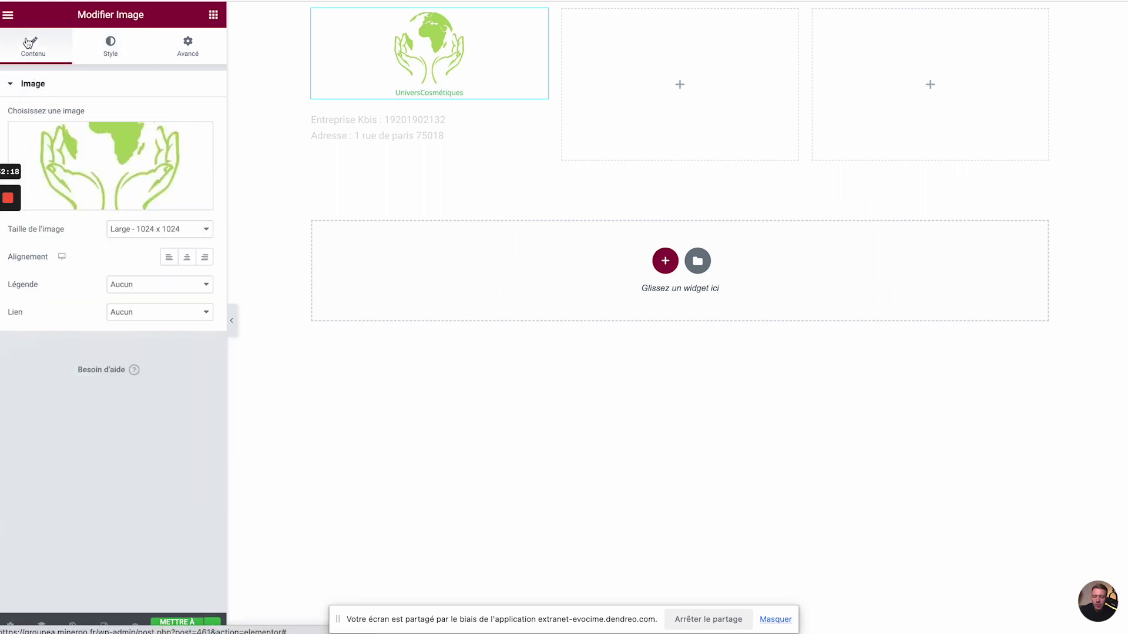
{"action": "left_click", "coordinate": [169, 256]}
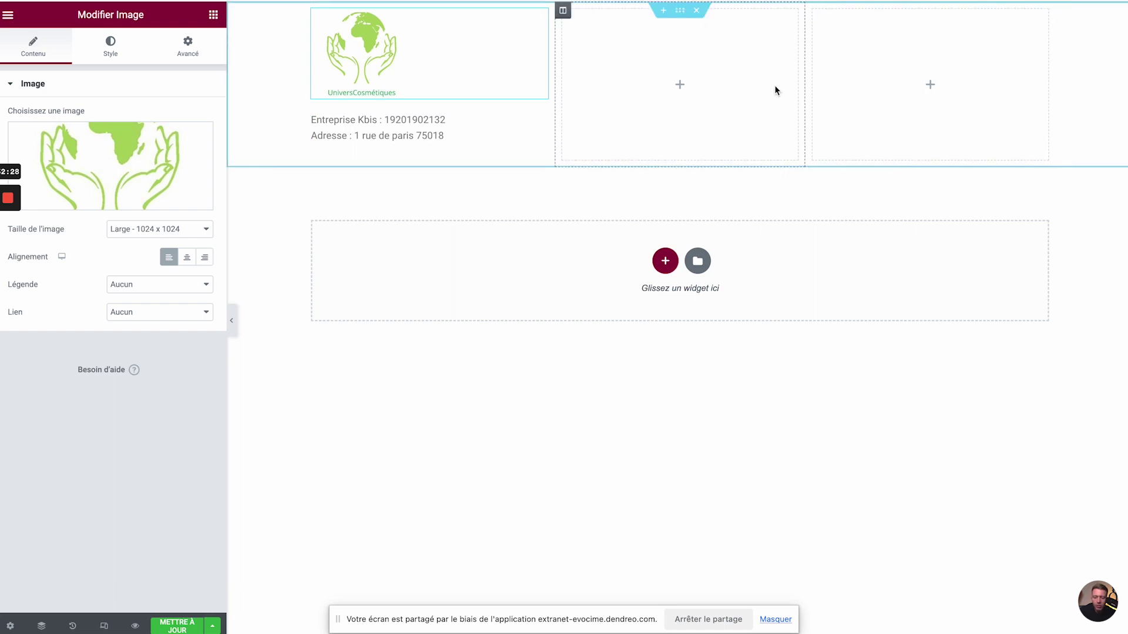
- Add a navigation menu to the middle column, choose a saved menu, and set a Vertical layout
{"action": "left_click", "coordinate": [214, 14]}
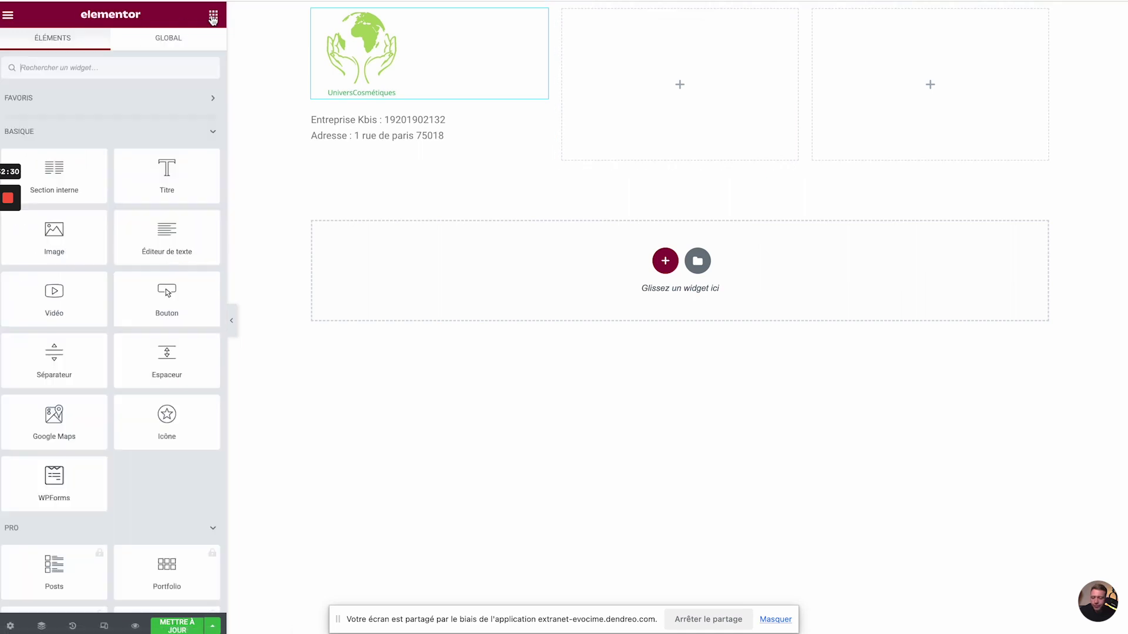
{"action": "type", "text": "menu"}
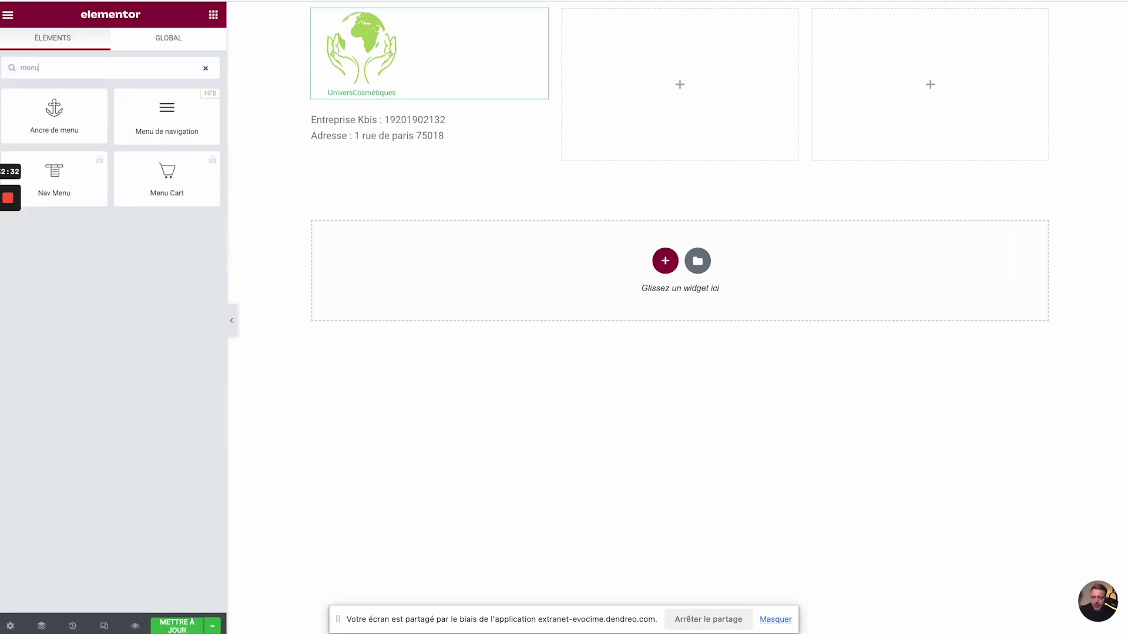
{"action": "left_click_drag", "start_coordinate": [162, 125], "coordinate": [649, 86]}
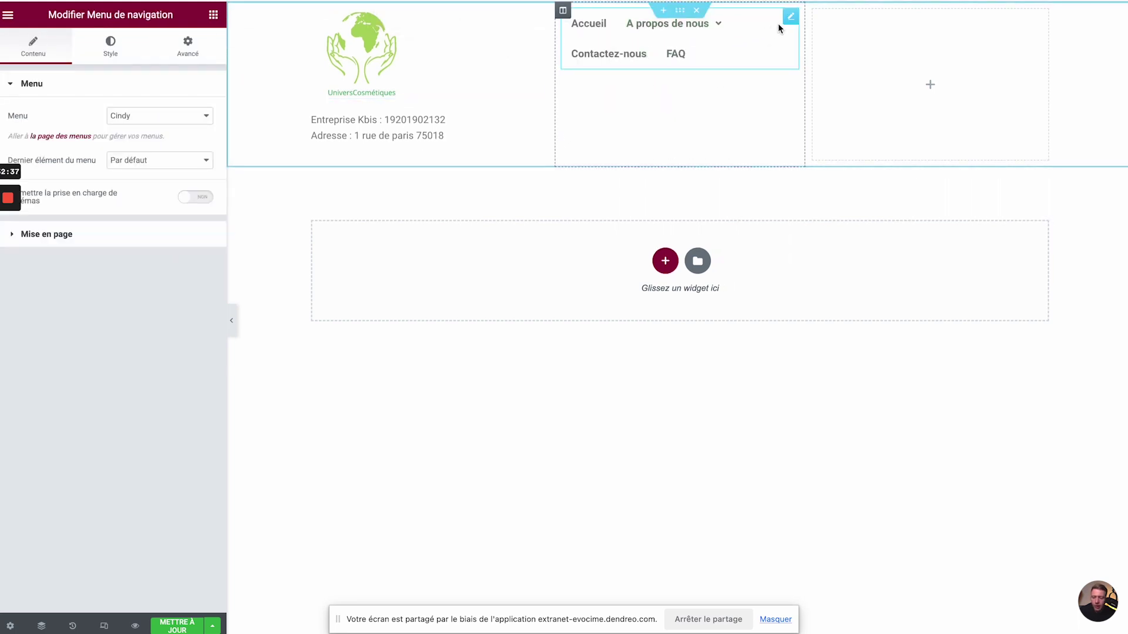
{"action": "left_click", "coordinate": [175, 116]}
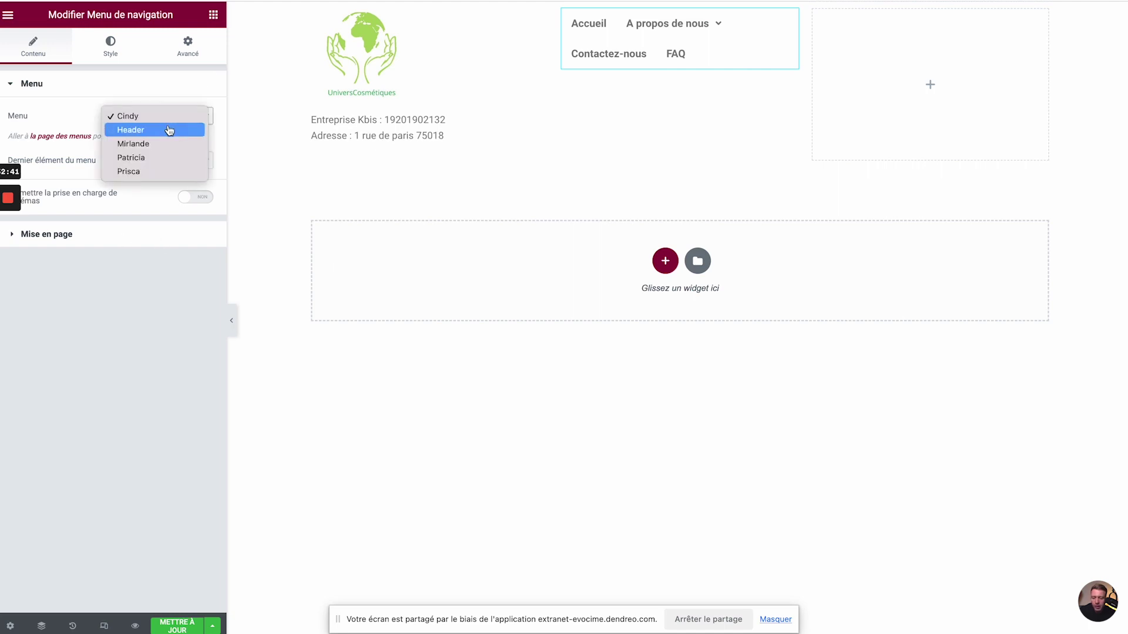
{"action": "left_click", "coordinate": [150, 144]}
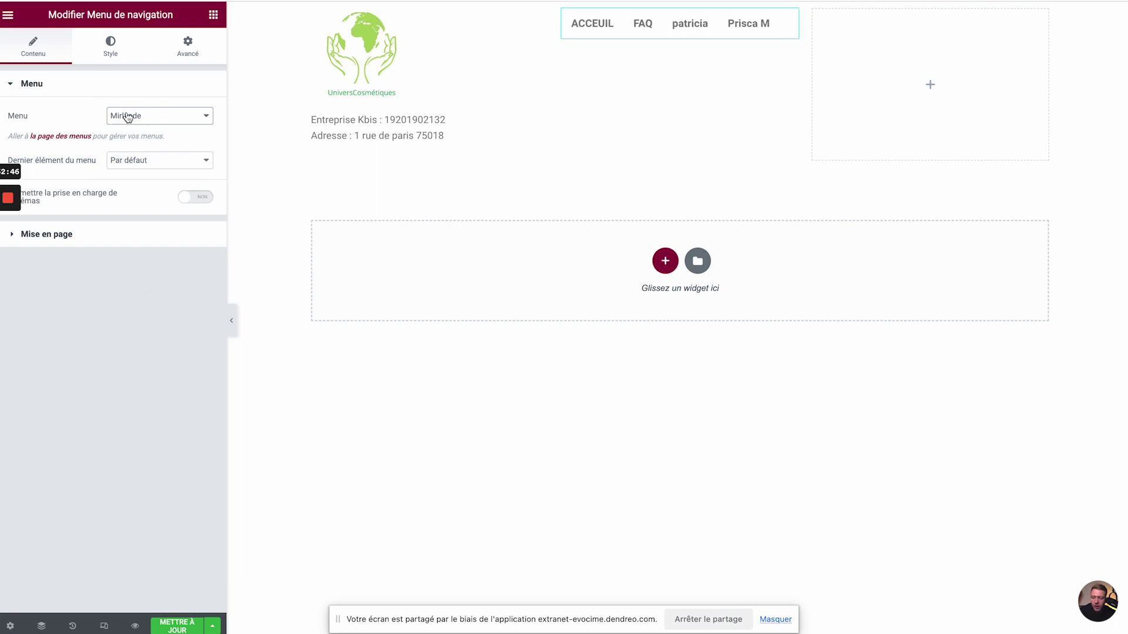
{"action": "left_click", "coordinate": [105, 236]}
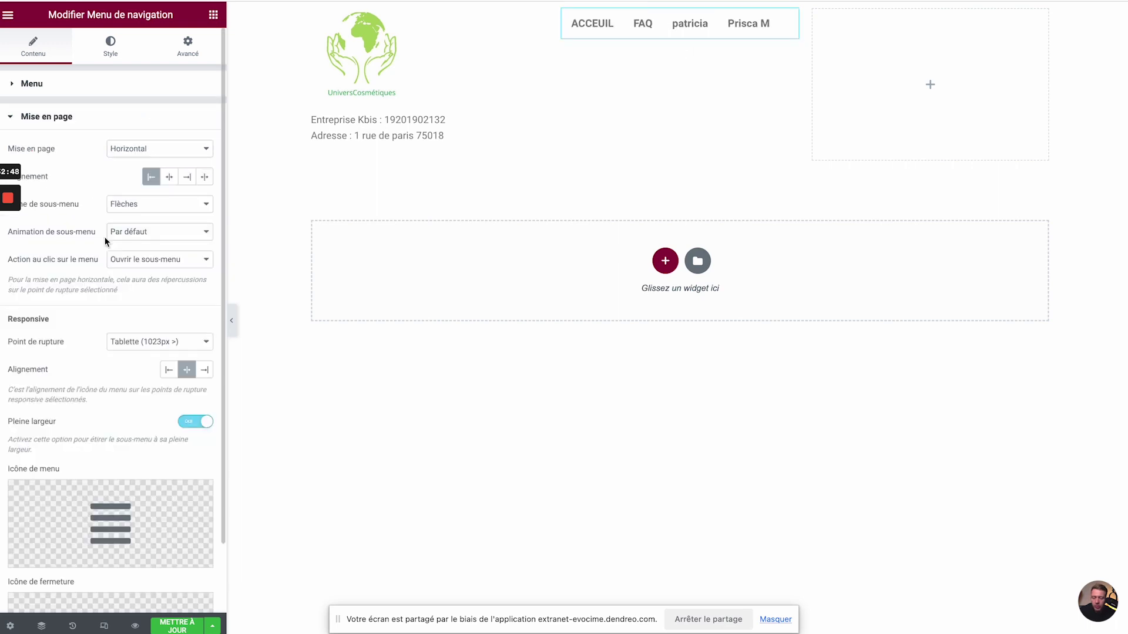
{"action": "left_click", "coordinate": [139, 150]}
{"action": "left_click", "coordinate": [131, 163]}
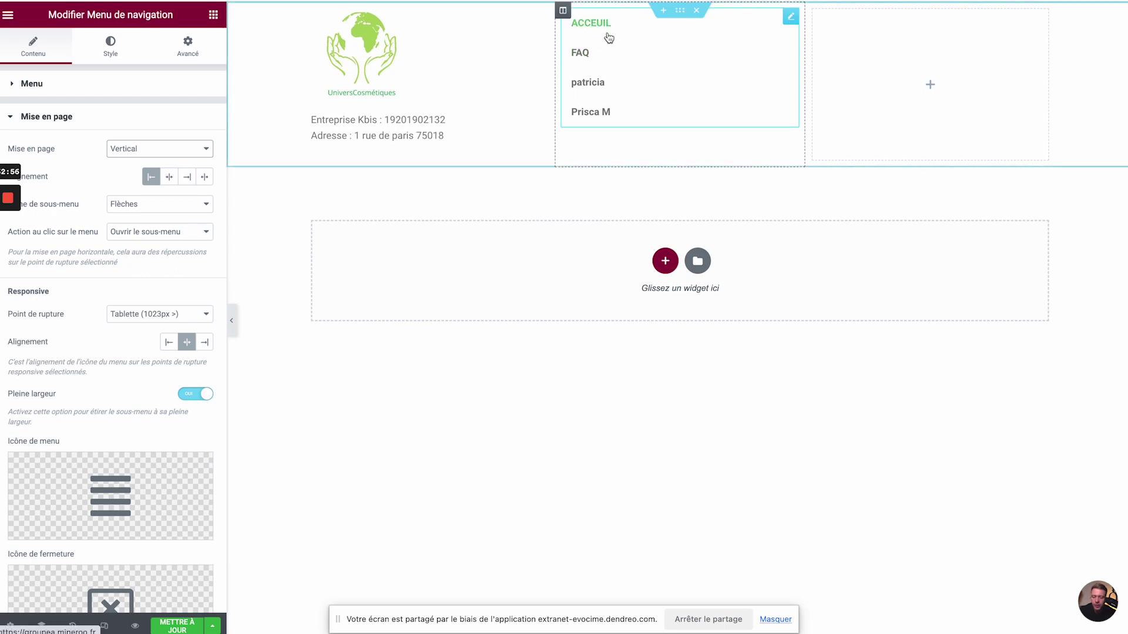
- Add a 'Légale' heading above the middle menu and colour it black
{"action": "left_click", "coordinate": [213, 15]}
{"action": "left_click_drag", "start_coordinate": [146, 194], "coordinate": [590, 17]}
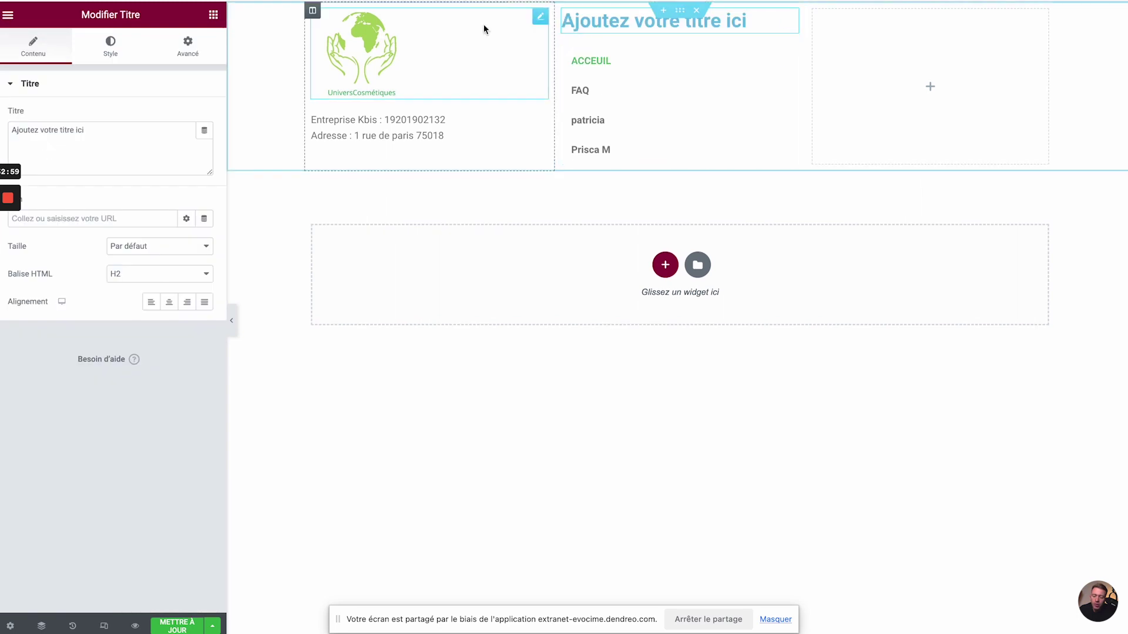
{"action": "triple_click", "coordinate": [53, 146]}
{"action": "type", "text": "Légale"}
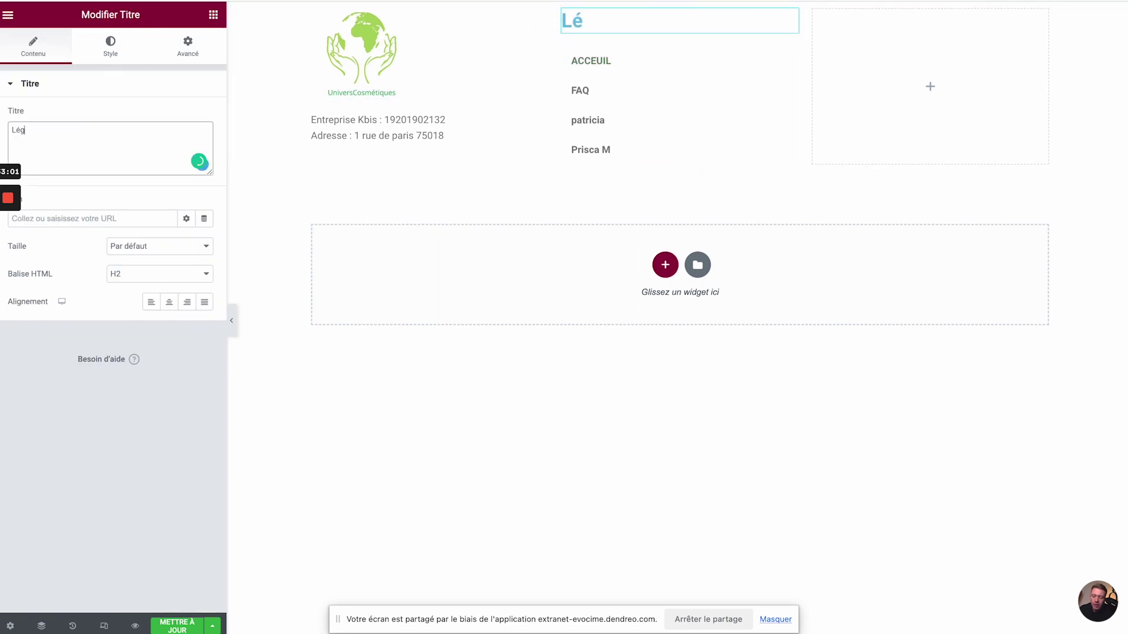
{"action": "key", "text": "ctrl+a"}
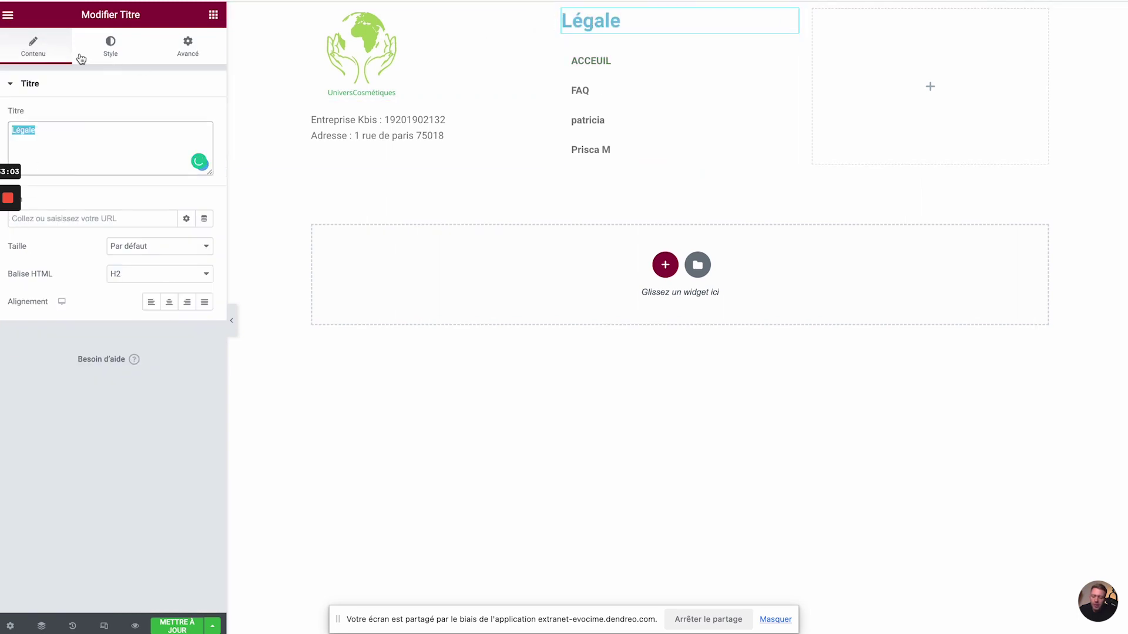
{"action": "left_click", "coordinate": [106, 50]}
{"action": "left_click", "coordinate": [210, 115]}
{"action": "left_click_drag", "start_coordinate": [146, 262], "coordinate": [151, 368]}
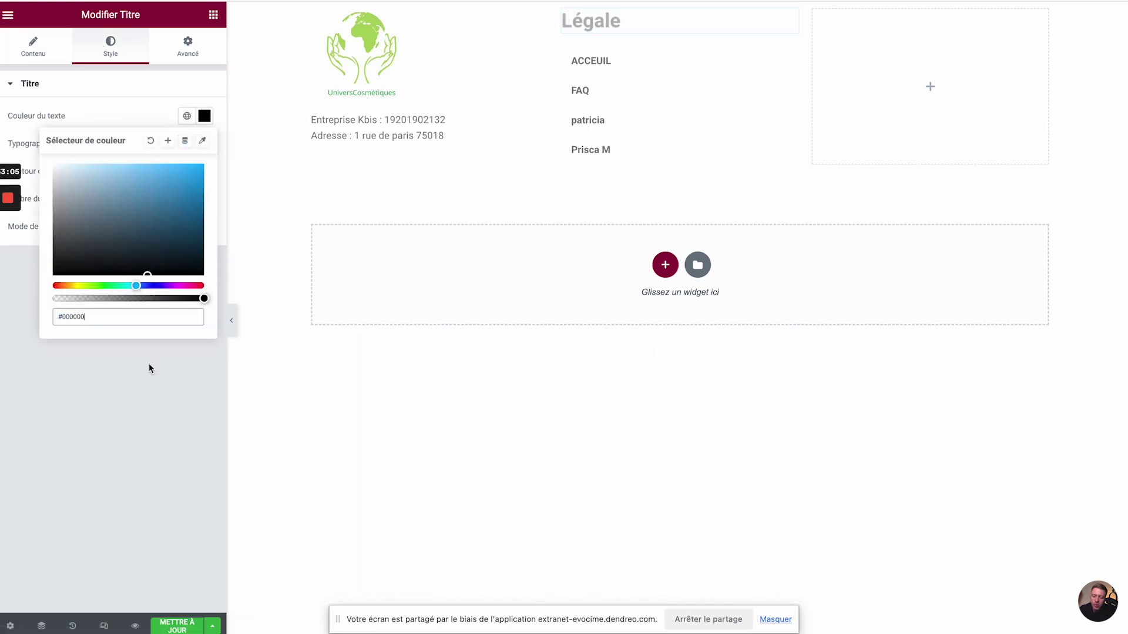
{"action": "left_click", "coordinate": [111, 453]}
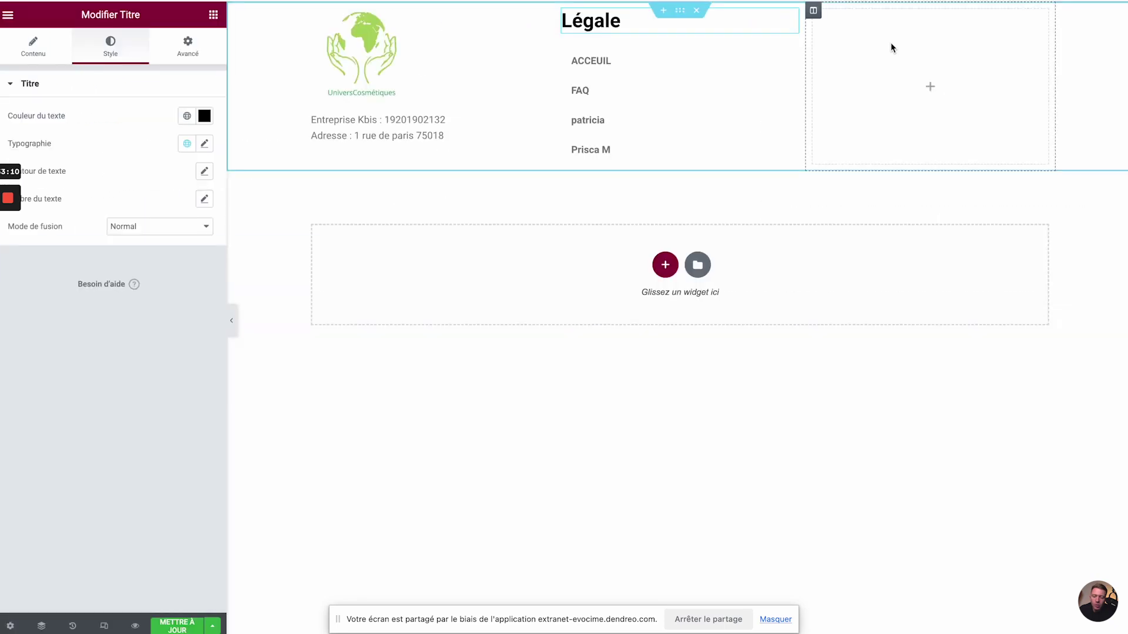
{"action": "left_click", "coordinate": [214, 14]}
- Add a navigation menu to the right column, choose a saved menu, and set a Vertical layout
{"action": "left_click", "coordinate": [142, 71]}
{"action": "type", "text": "menu"}
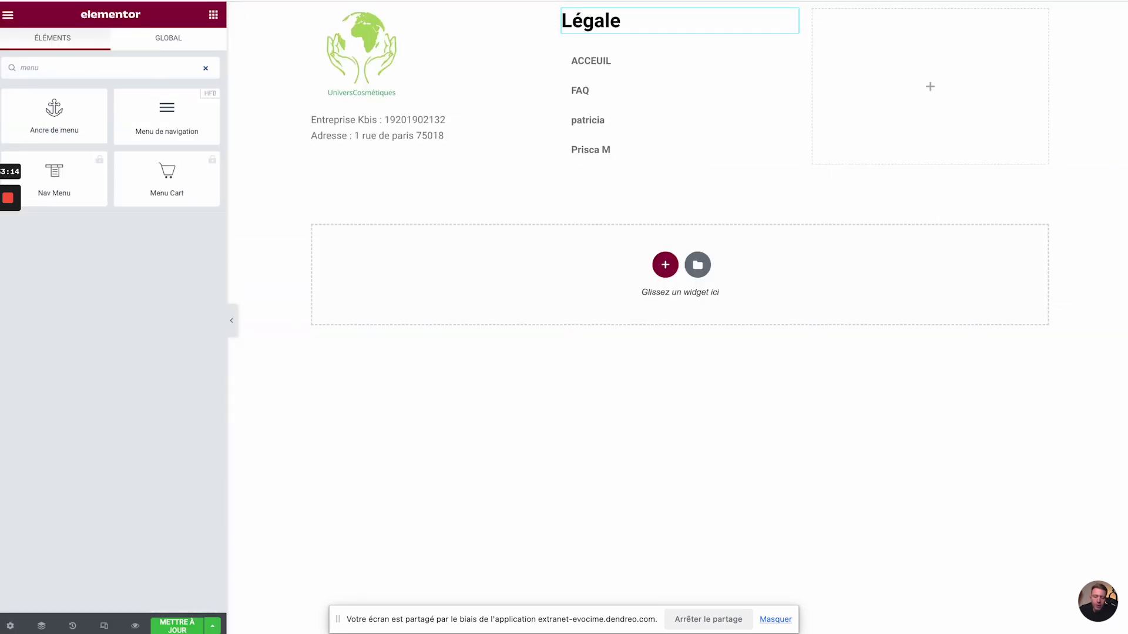
{"action": "left_click_drag", "start_coordinate": [165, 121], "coordinate": [884, 82]}
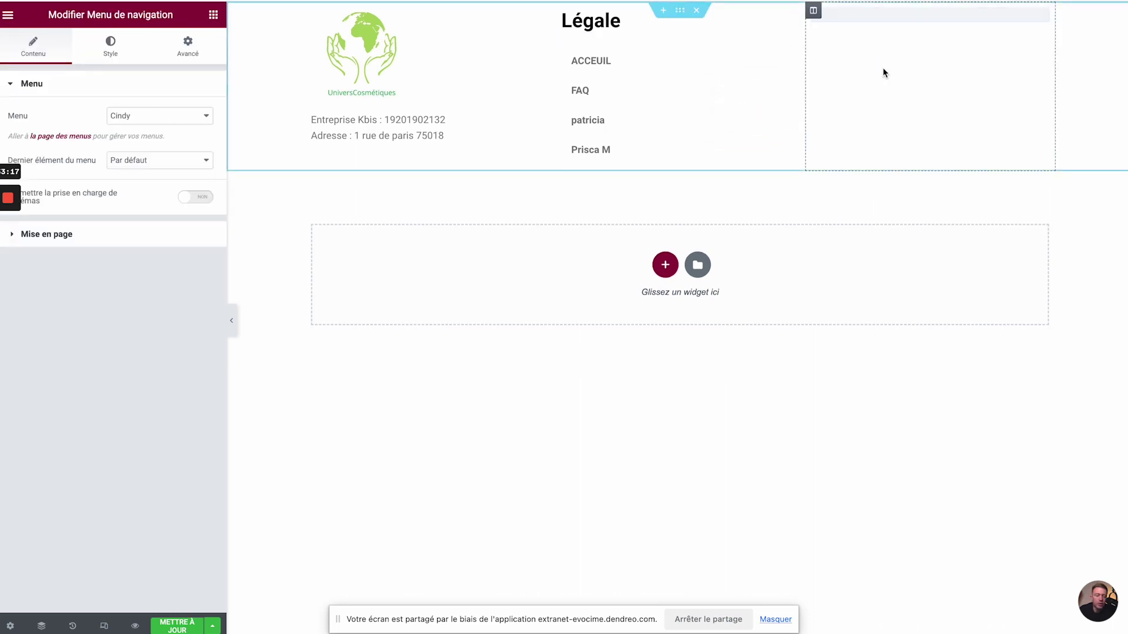
{"action": "left_click", "coordinate": [192, 122]}
{"action": "left_click", "coordinate": [170, 163]}
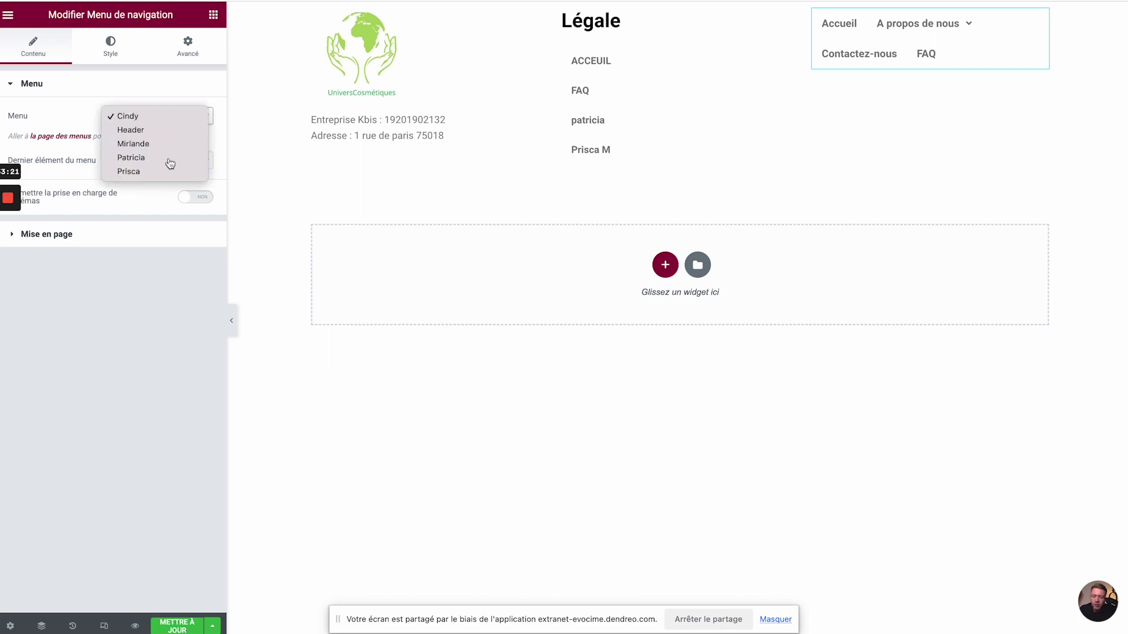
{"action": "left_click", "coordinate": [101, 238]}
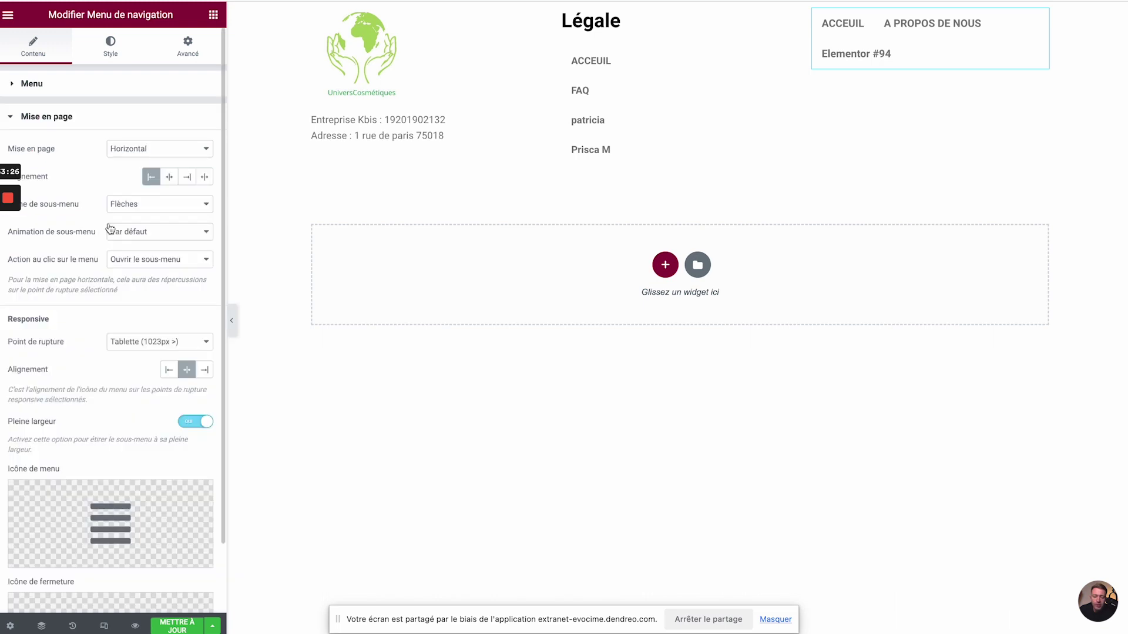
{"action": "left_click", "coordinate": [174, 152]}
{"action": "left_click", "coordinate": [171, 165]}
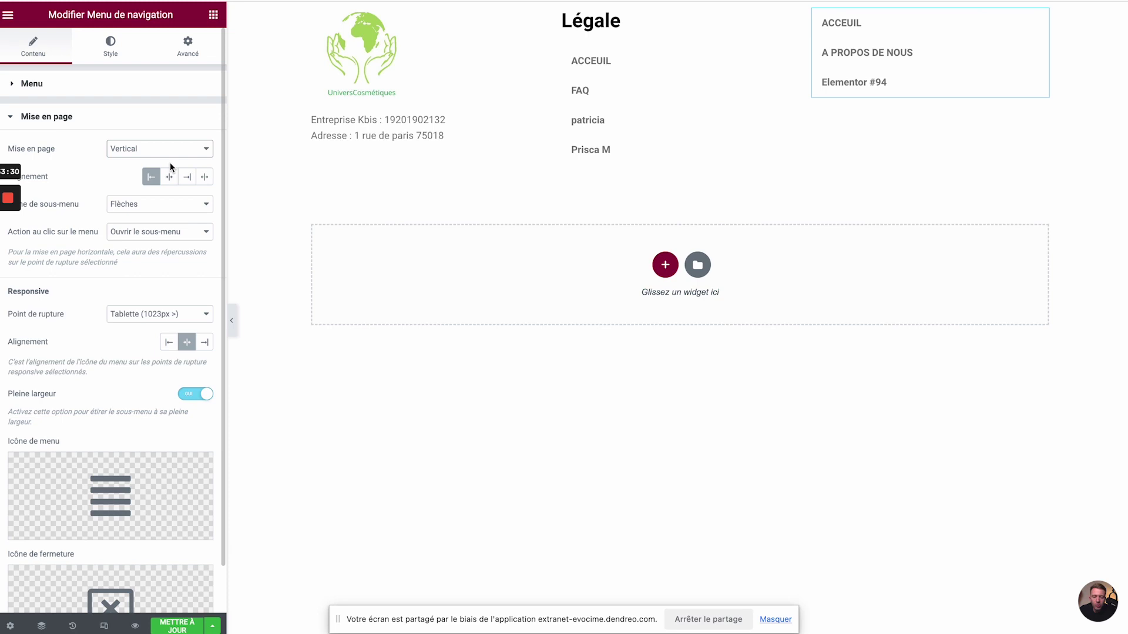
- Add an 'En savoir plus' heading coloured #000000 above the right menu, then save the template
{"action": "left_click", "coordinate": [214, 14]}
{"action": "left_click_drag", "start_coordinate": [135, 185], "coordinate": [827, 22]}
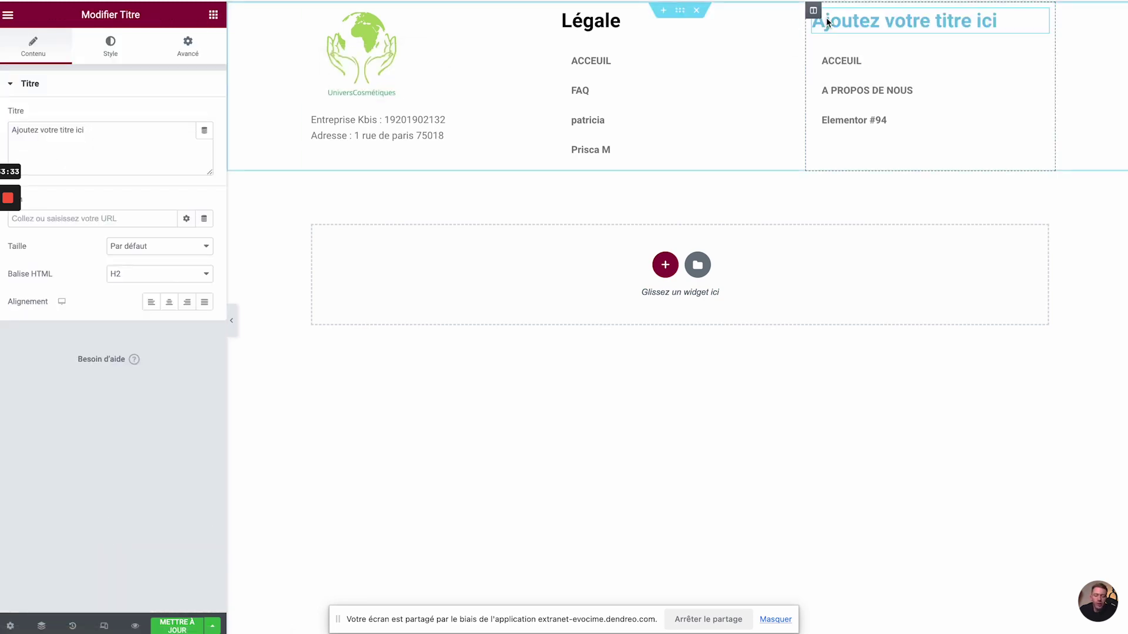
{"action": "left_click", "coordinate": [70, 156]}
{"action": "key", "text": "ctrl+a"}
{"action": "type", "text": "Notre "}
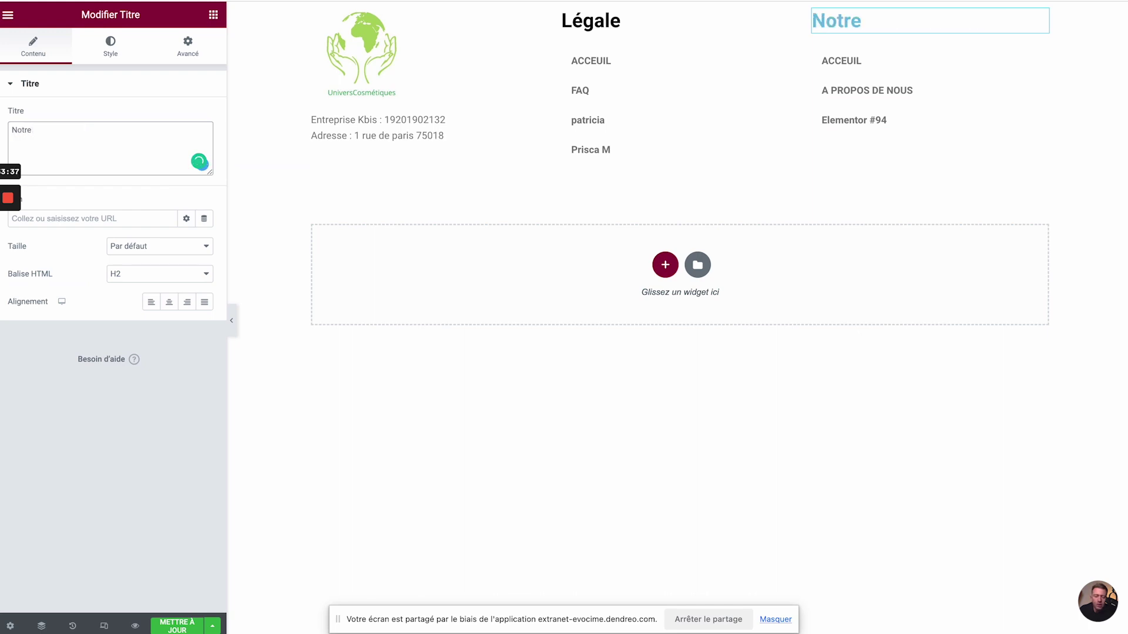
{"action": "type", "text": "entreprise"}
{"action": "key", "text": "ctrl+a"}
{"action": "type", "text": "En savoir plus"}
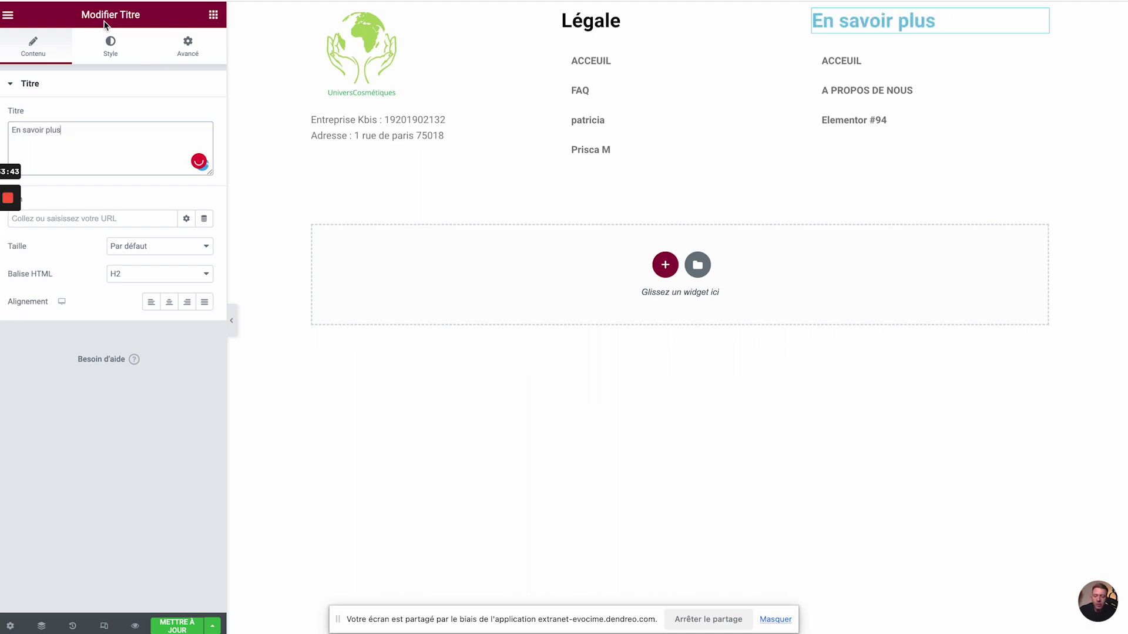
{"action": "left_click", "coordinate": [96, 52]}
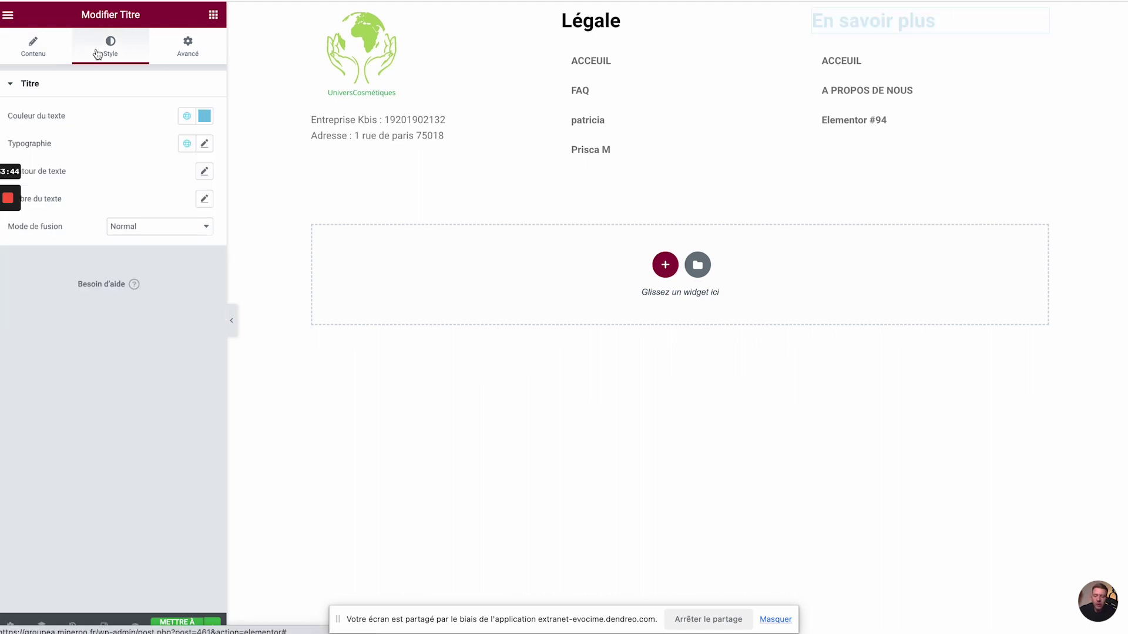
{"action": "left_click", "coordinate": [204, 118]}
{"action": "type", "text": "000000"}
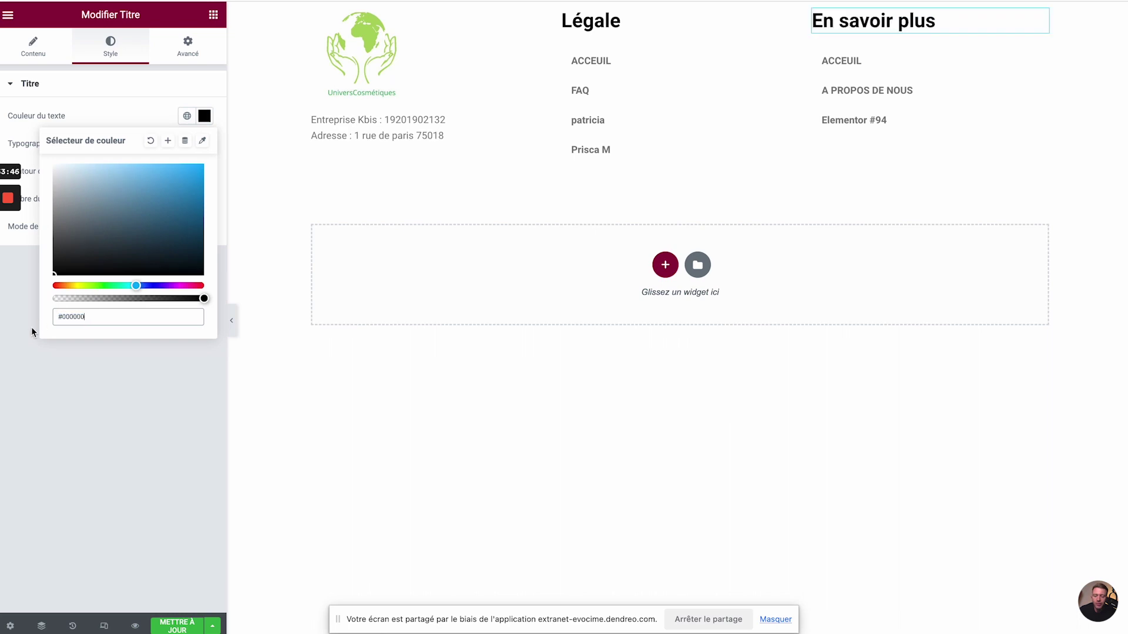
{"action": "left_click", "coordinate": [155, 468]}
{"action": "left_click", "coordinate": [183, 631]}
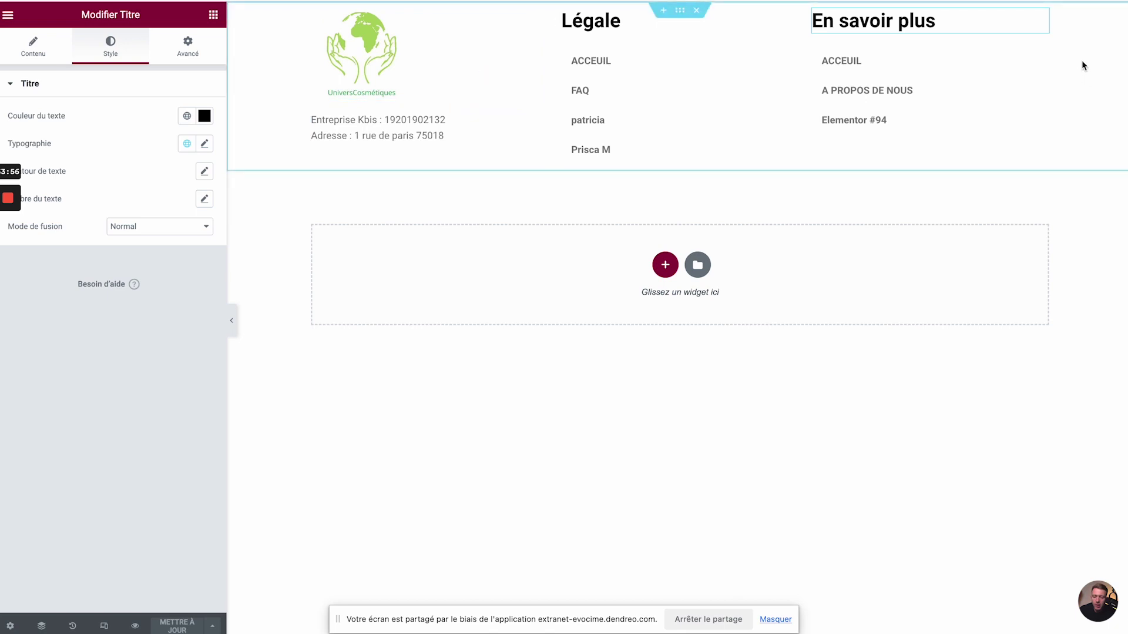
{"action": "key", "text": "ctrl+Tab"}
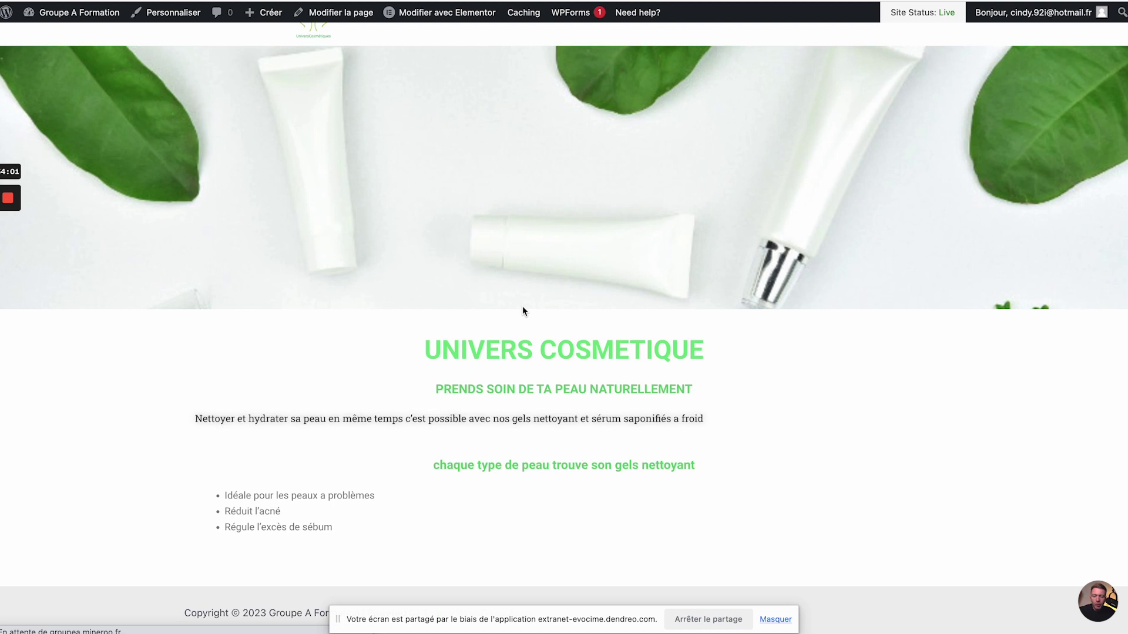
- Scroll the live home page down to inspect the logo, company details and both menu columns
{"action": "scroll", "coordinate": [523, 310], "scroll_direction": "down", "scroll_amount": 2}
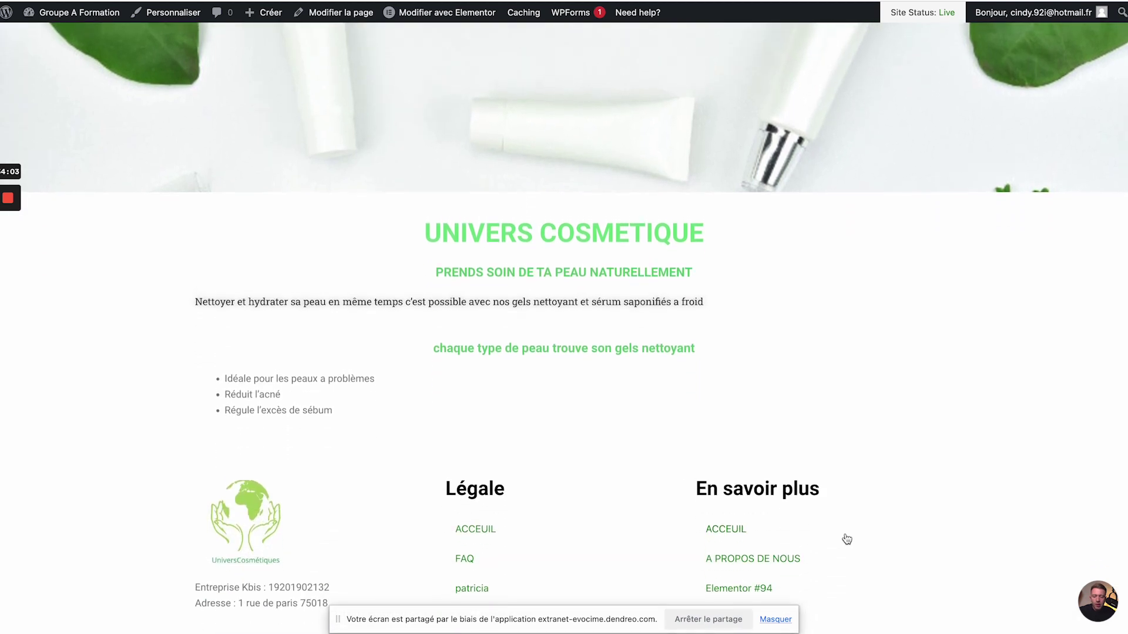
{"action": "scroll", "coordinate": [774, 486], "scroll_direction": "down", "scroll_amount": 1}
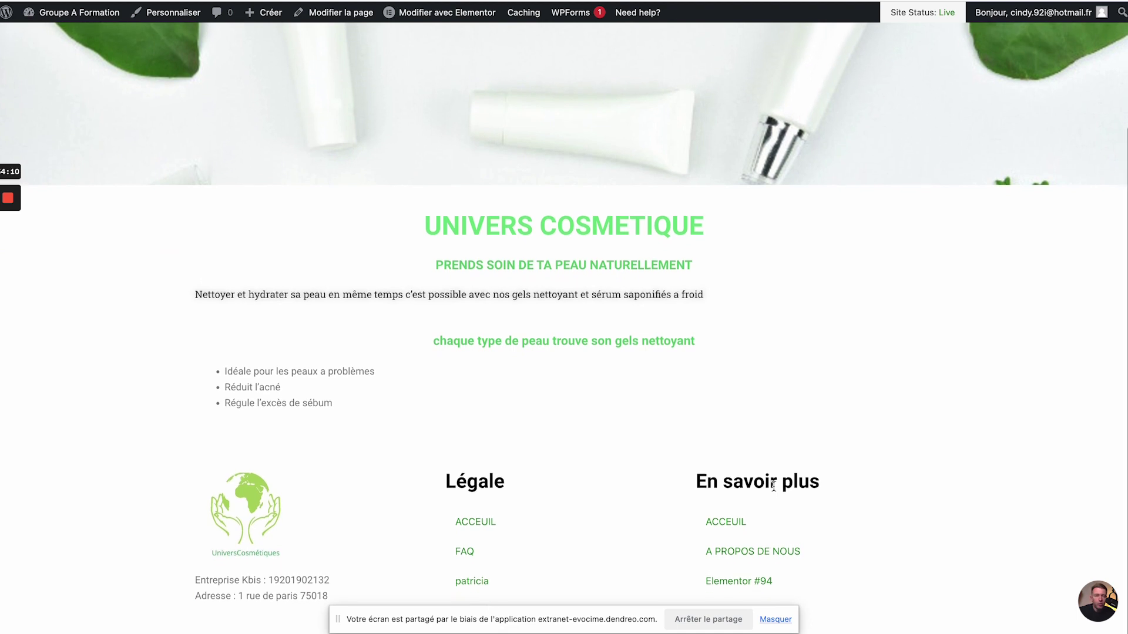
{"action": "scroll", "coordinate": [769, 487], "scroll_direction": "up", "scroll_amount": 1}
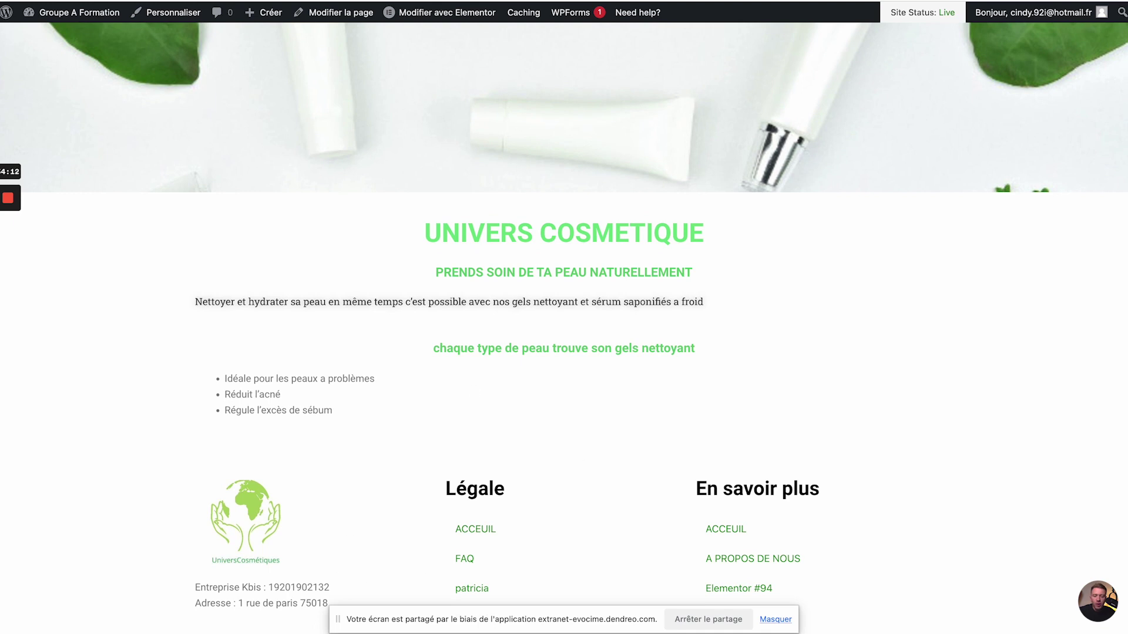
{"action": "key", "text": "ctrl+Tab"}
- Give the footer section a Classique pink #FFBBBB background and save it
{"action": "left_click", "coordinate": [680, 12]}
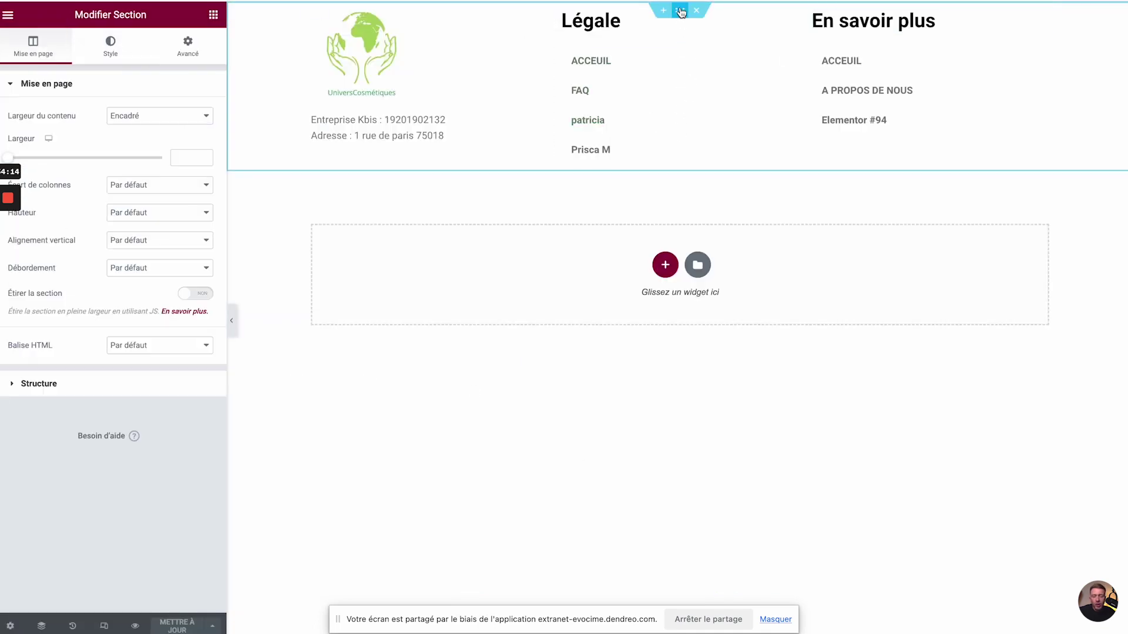
{"action": "left_click", "coordinate": [108, 44]}
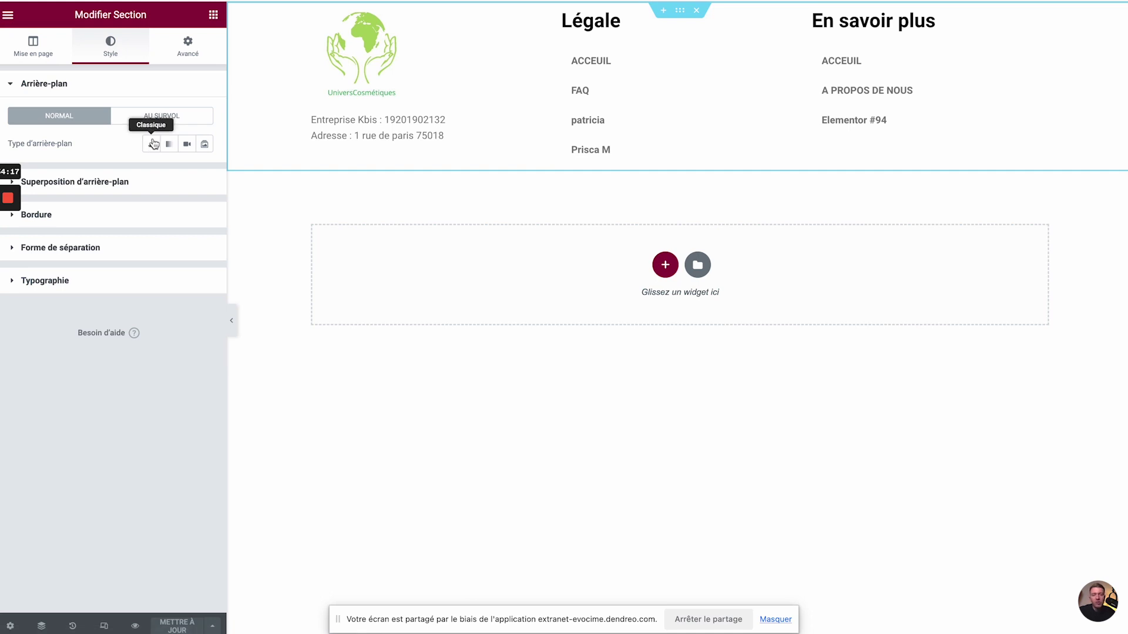
{"action": "left_click", "coordinate": [152, 144]}
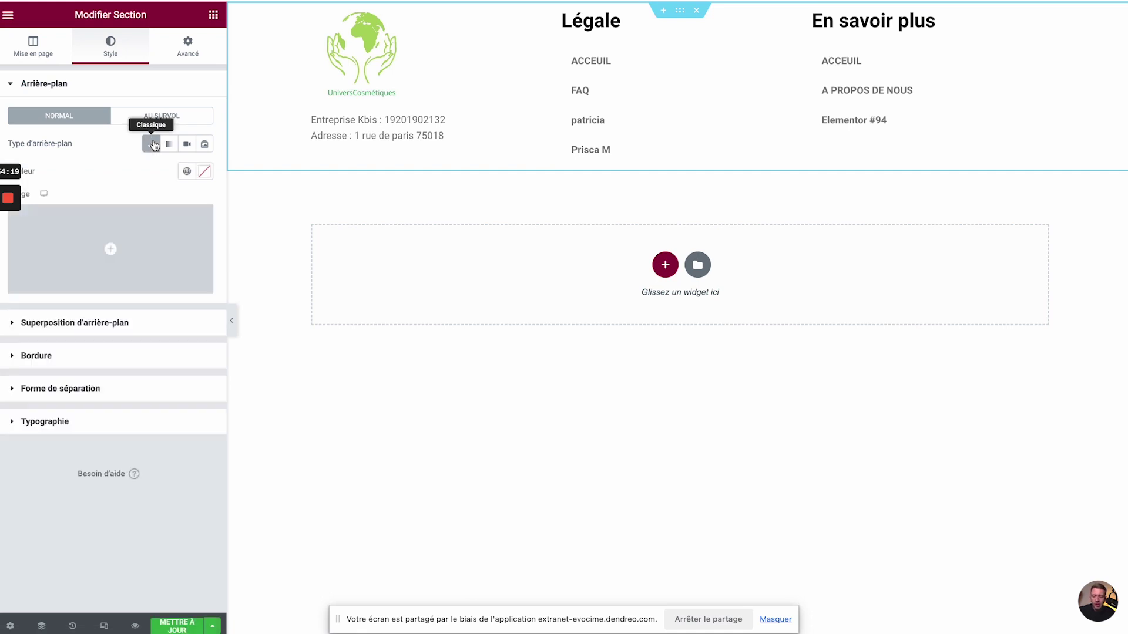
{"action": "left_click", "coordinate": [205, 174]}
{"action": "left_click_drag", "start_coordinate": [70, 252], "coordinate": [92, 216]}
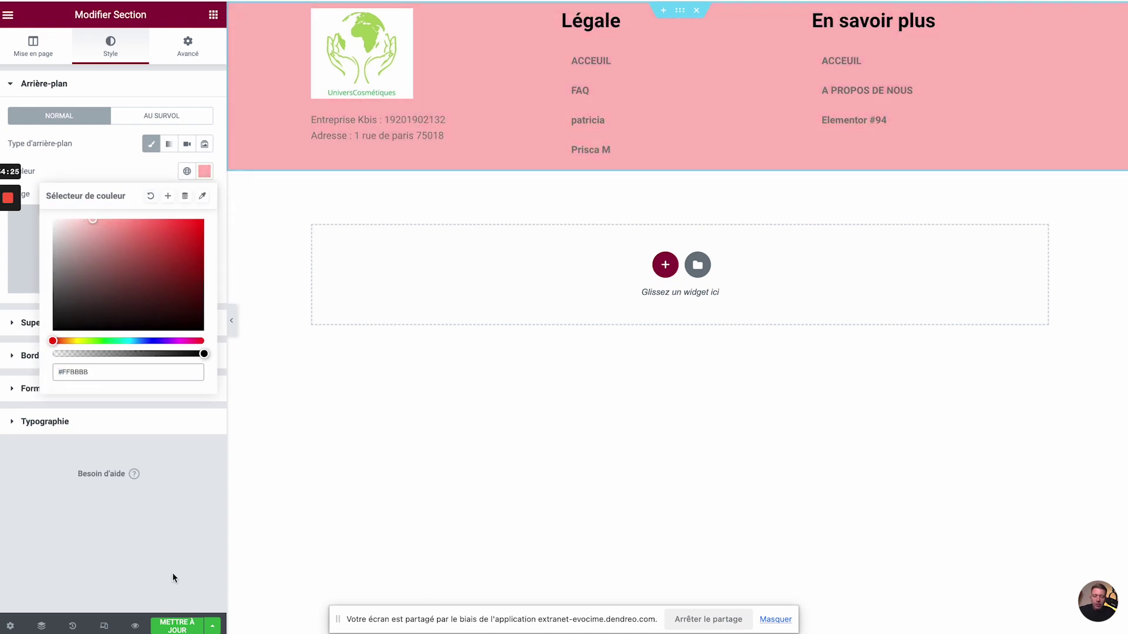
{"action": "left_click", "coordinate": [177, 626]}
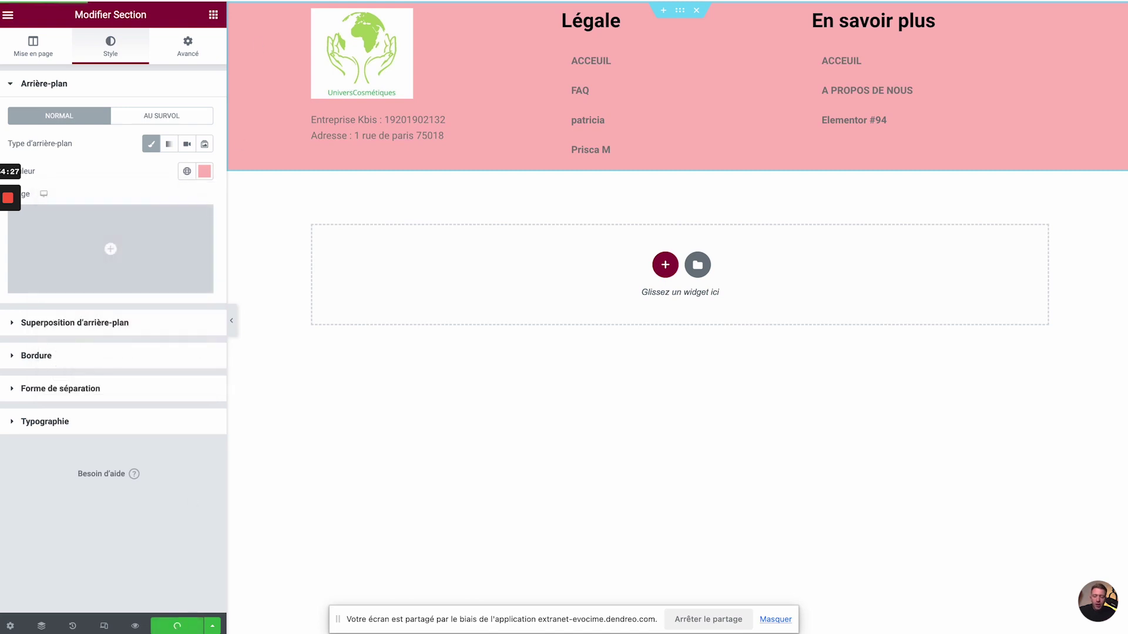
{"action": "key", "text": "ctrl+Tab"}
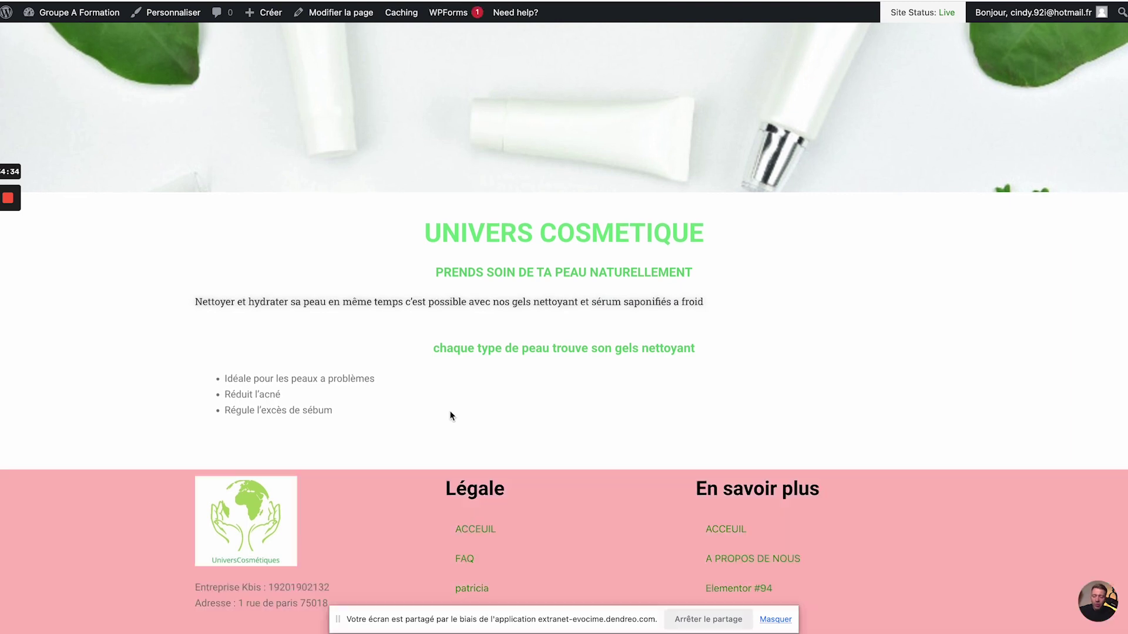
- Scroll the live site to confirm the pink footer appears, including on A propos de nous
{"action": "scroll", "coordinate": [451, 415], "scroll_direction": "down", "scroll_amount": 1}
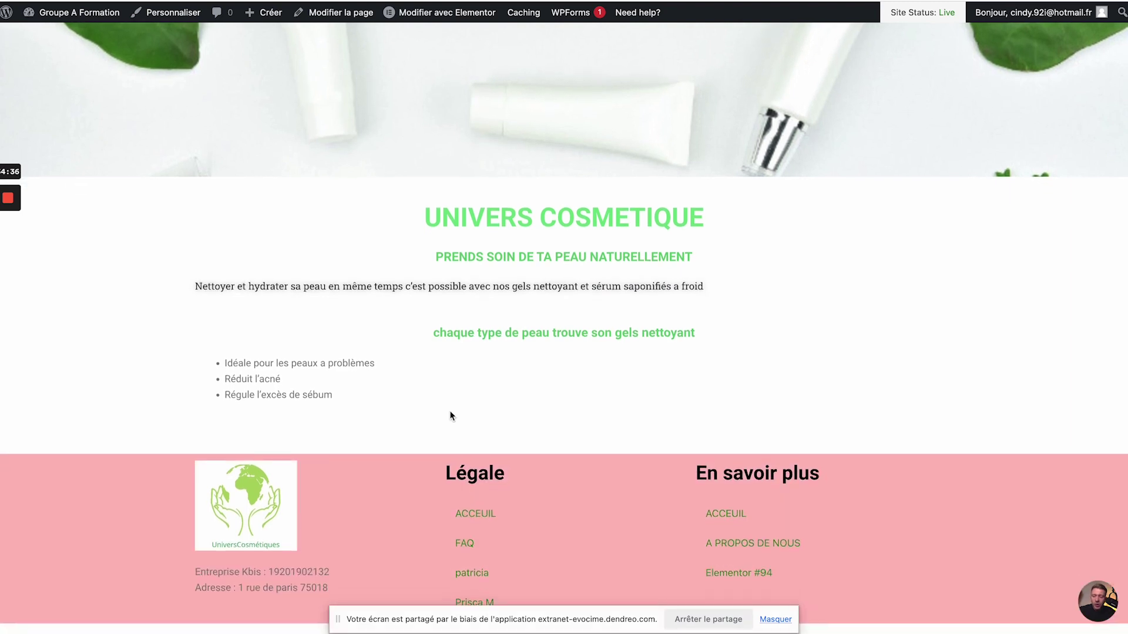
{"action": "scroll", "coordinate": [451, 415], "scroll_direction": "up", "scroll_amount": 1}
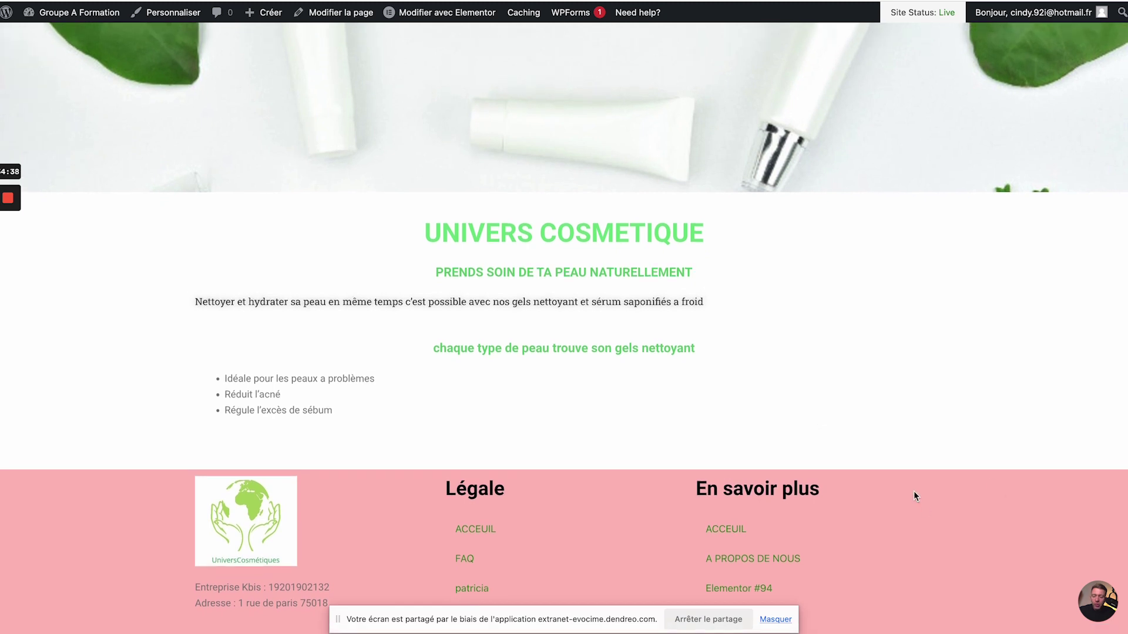
{"action": "left_click", "coordinate": [776, 619]}
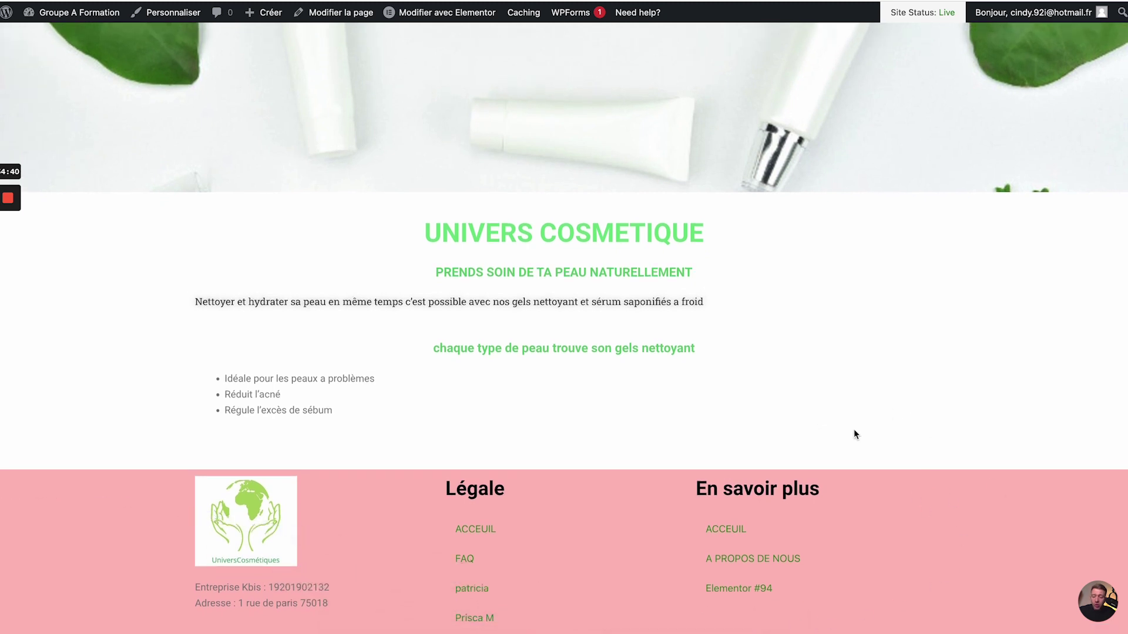
{"action": "scroll", "coordinate": [854, 431], "scroll_direction": "up", "scroll_amount": 5}
{"action": "scroll", "coordinate": [854, 429], "scroll_direction": "down", "scroll_amount": 2}
{"action": "mouse_move", "coordinate": [707, 52]}
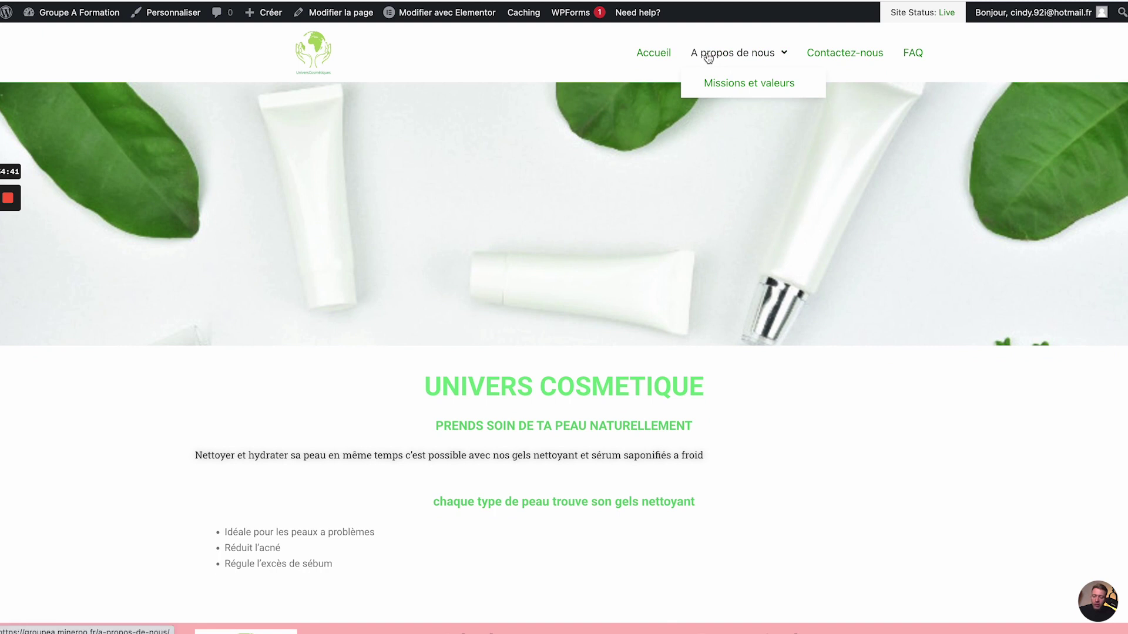
{"action": "scroll", "coordinate": [924, 531], "scroll_direction": "down", "scroll_amount": 15}
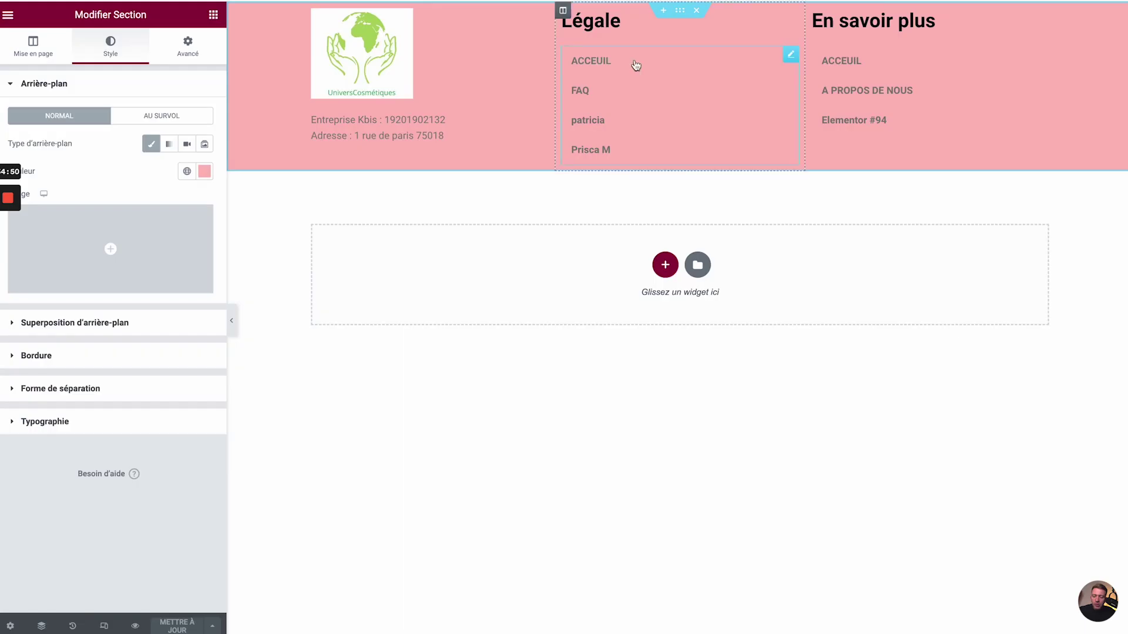
- Unlink the section's Marge interne and set top and bottom padding to 50 px
{"action": "left_click", "coordinate": [200, 48]}
{"action": "left_click", "coordinate": [28, 128]}
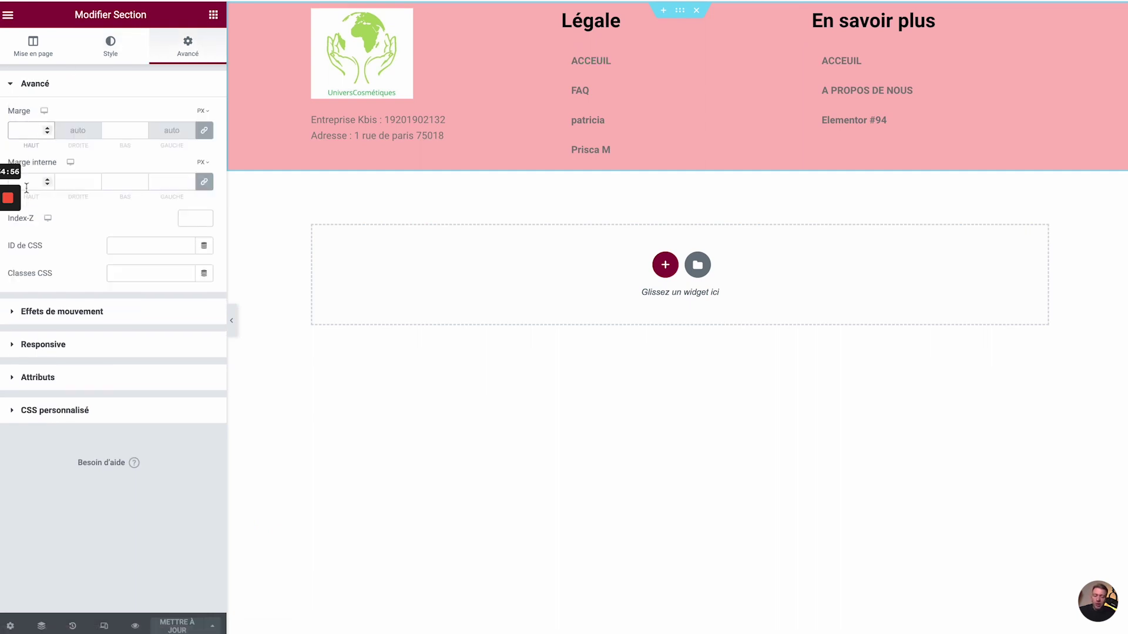
{"action": "left_click", "coordinate": [204, 181]}
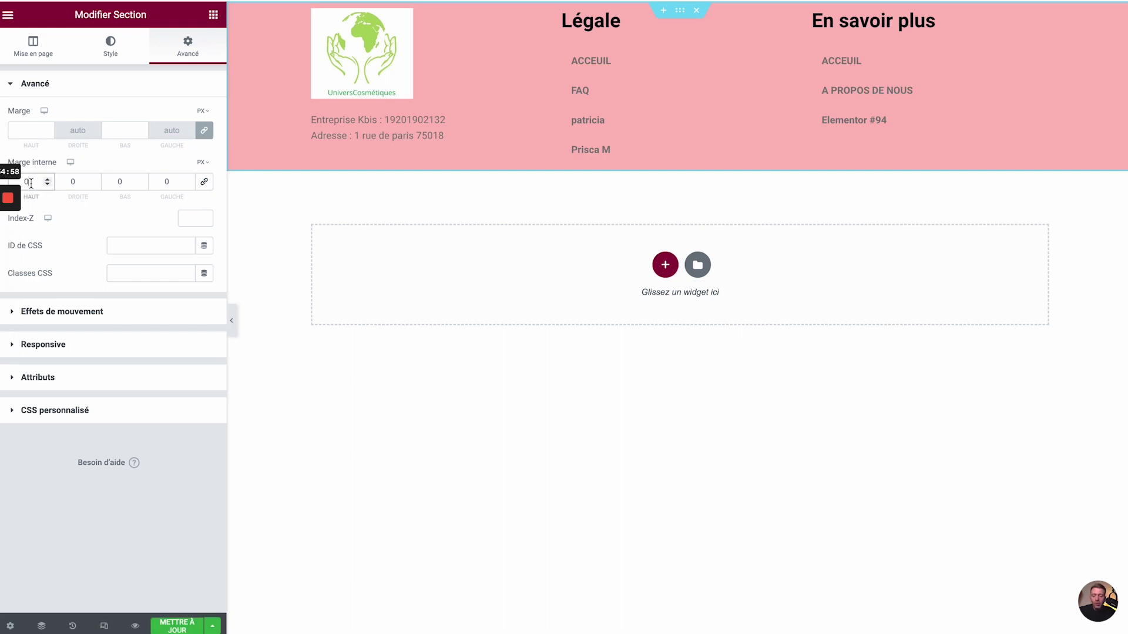
{"action": "left_click", "coordinate": [31, 183]}
{"action": "type", "text": "100"}
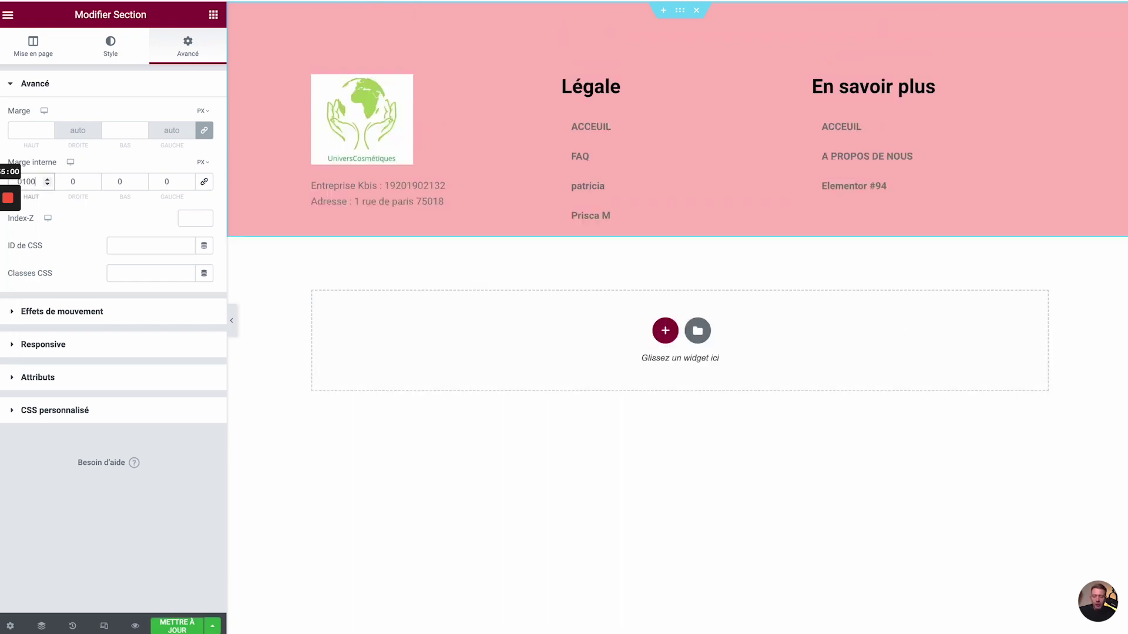
{"action": "key", "text": "BackSpace"}
{"action": "key", "text": "BackSpace"}
{"action": "key", "text": "BackSpace"}
{"action": "type", "text": "50"}
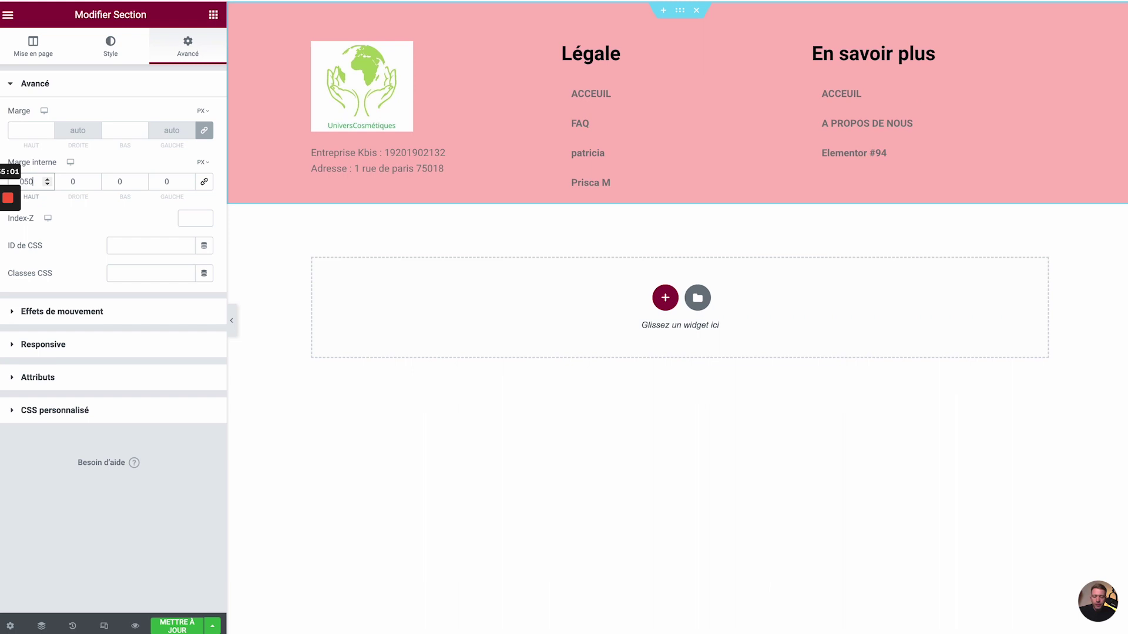
{"action": "left_click", "coordinate": [110, 184]}
{"action": "type", "text": "5"}
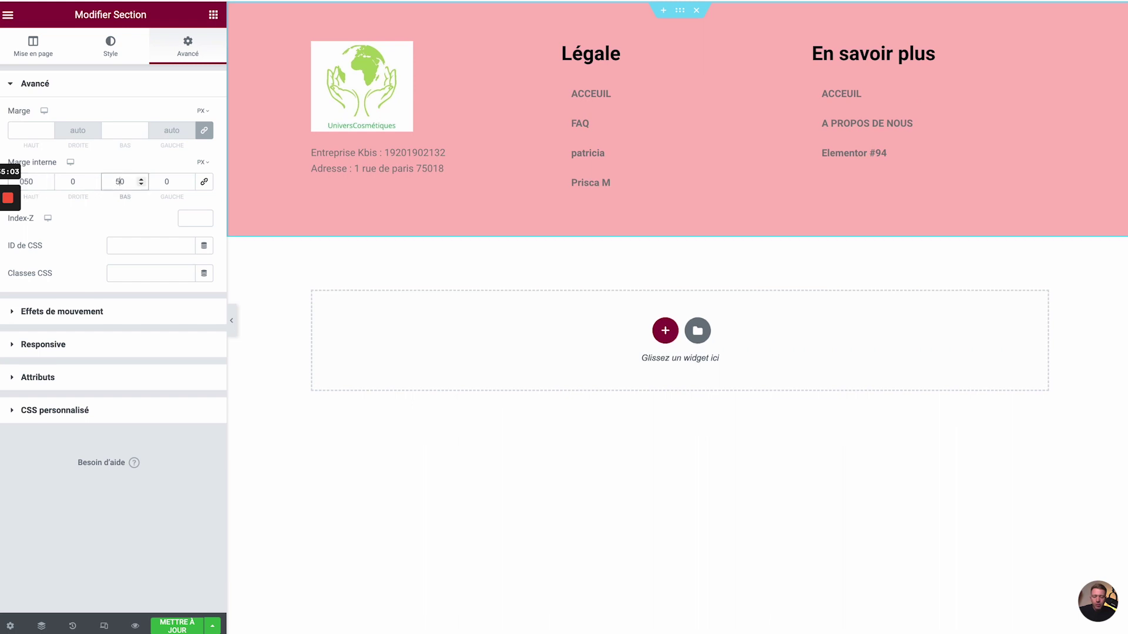
- Save the padding change and scroll the live site to check the footer spacing
{"action": "left_click", "coordinate": [177, 626]}
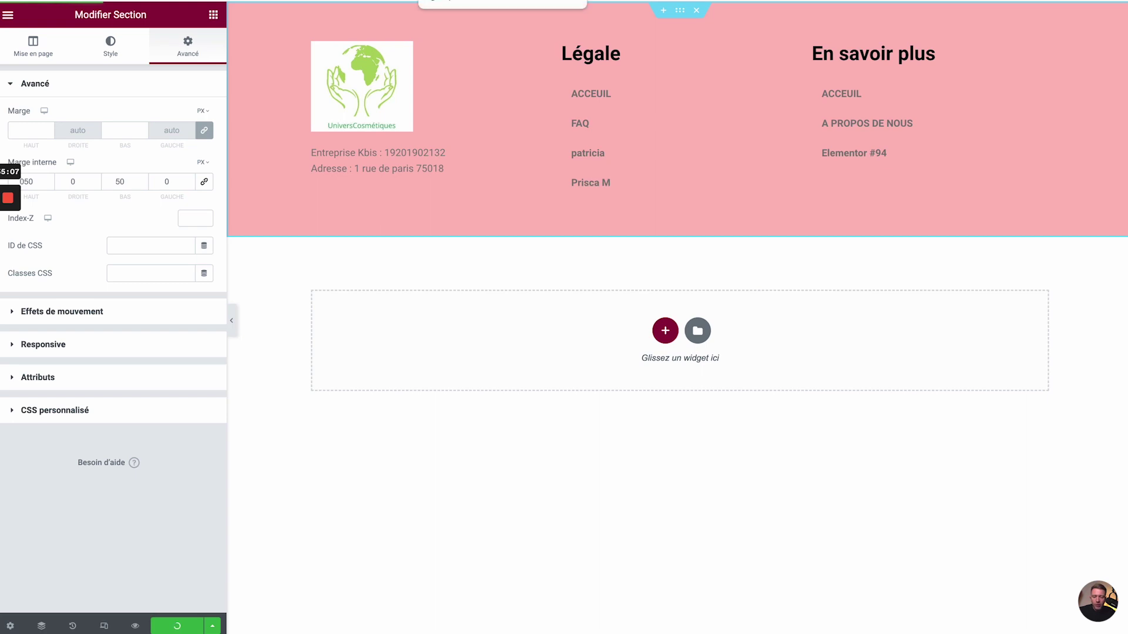
{"action": "key", "text": "ctrl+Tab"}
{"action": "scroll", "coordinate": [561, 418], "scroll_direction": "down", "scroll_amount": 1}
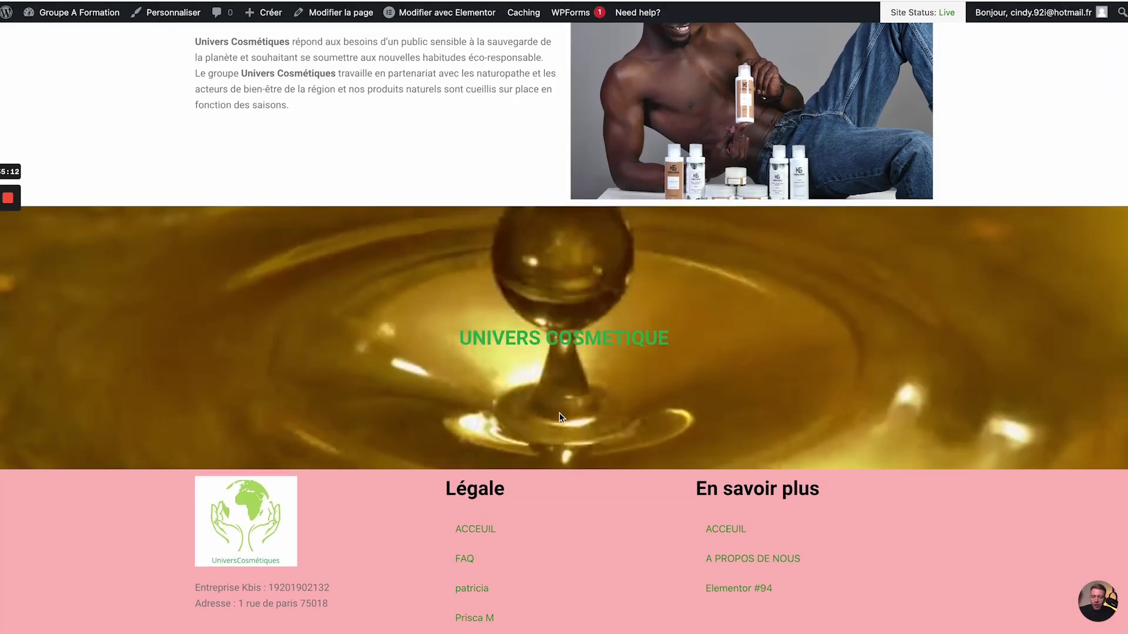
{"action": "scroll", "coordinate": [560, 416], "scroll_direction": "down", "scroll_amount": 1}
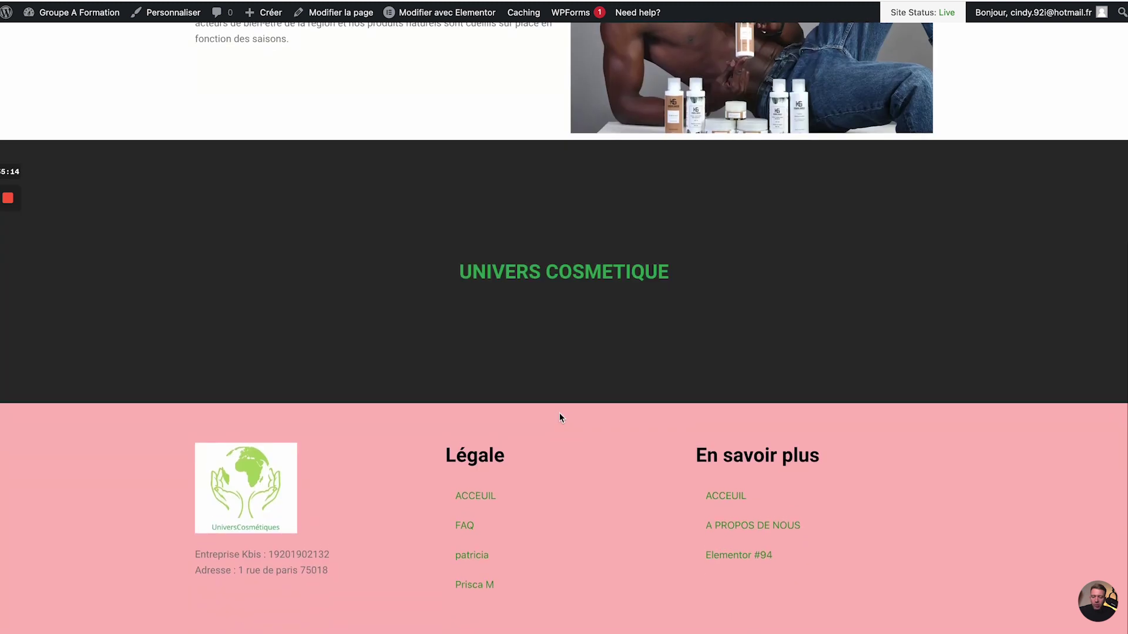